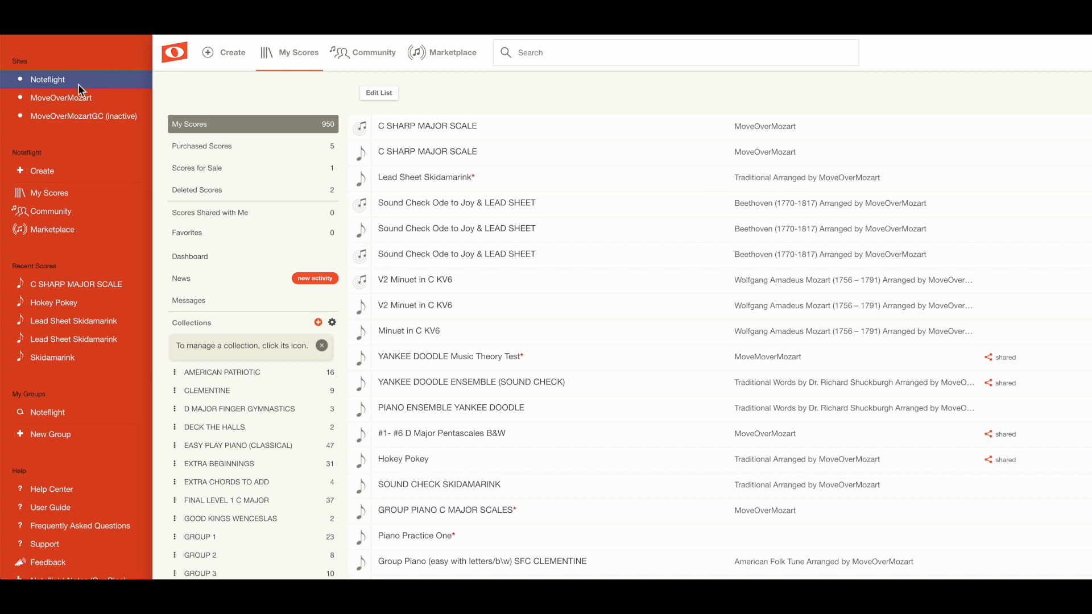
# - Create a new score from the blank Piano sheet and title it "HAPPY BIRTHDAY"
pyautogui.click(46, 173)
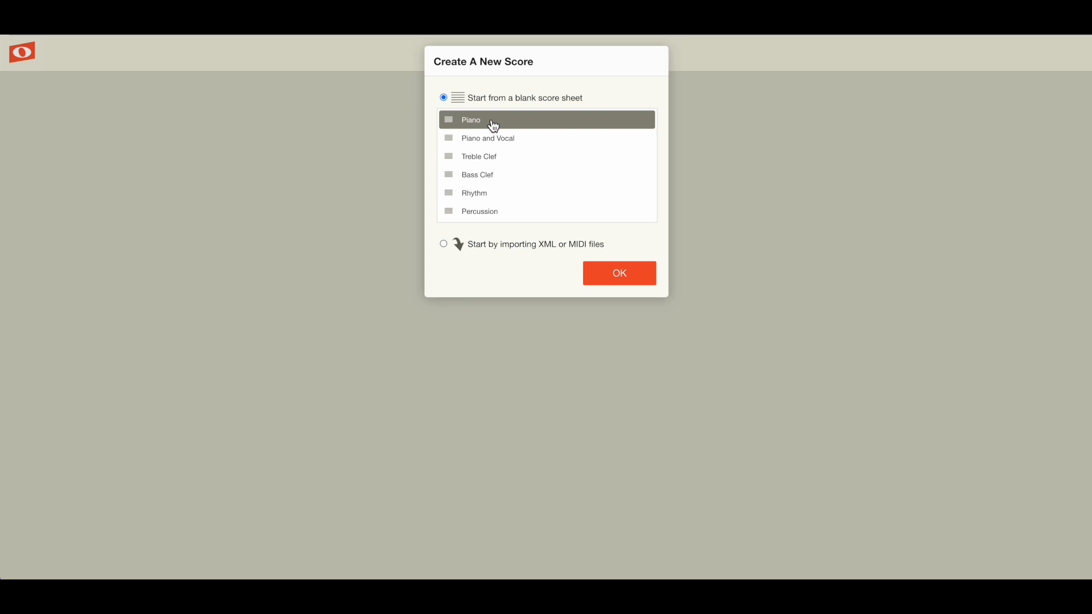
pyautogui.click(638, 279)
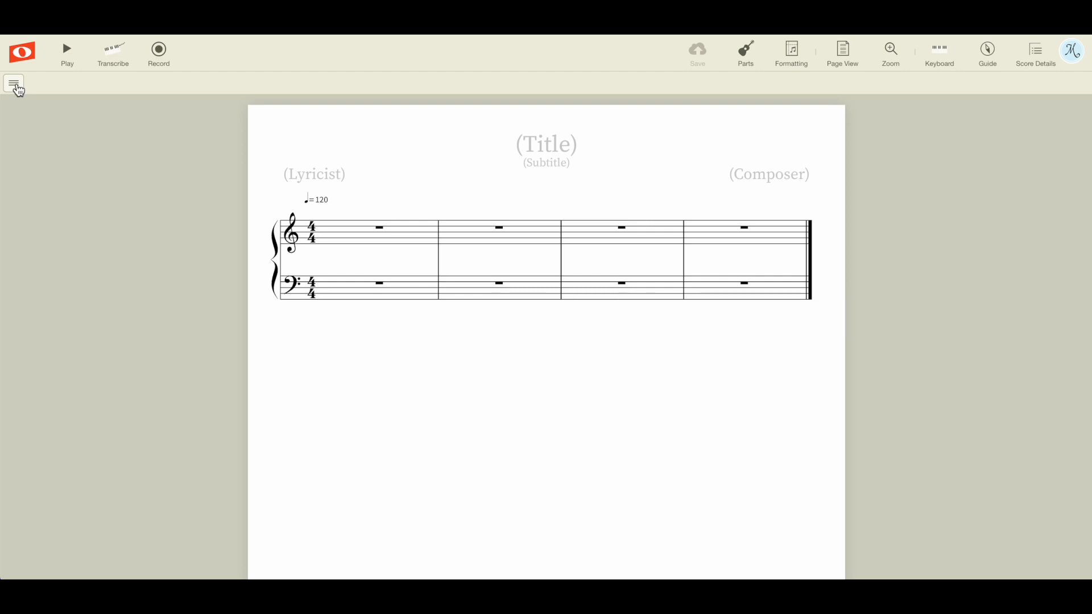
pyautogui.click(535, 145)
pyautogui.write('HAPPY BIRTHDAY')
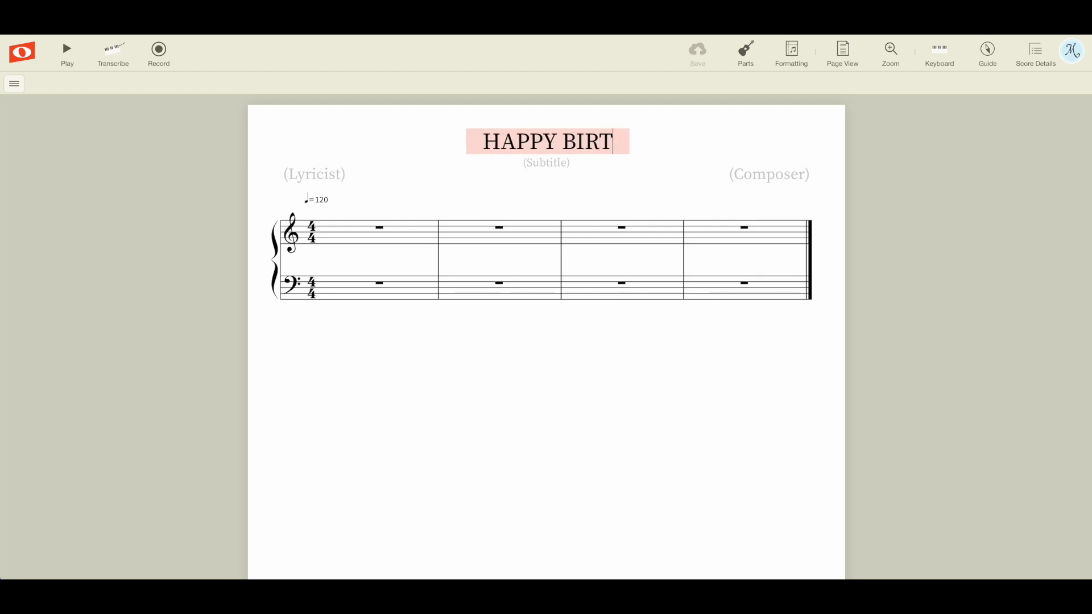
# - Enter "Arranged by MoveOverMozart" as the composer and "EASY PLAY PIANO" as the lyricist text, and save the score
pyautogui.click(738, 170)
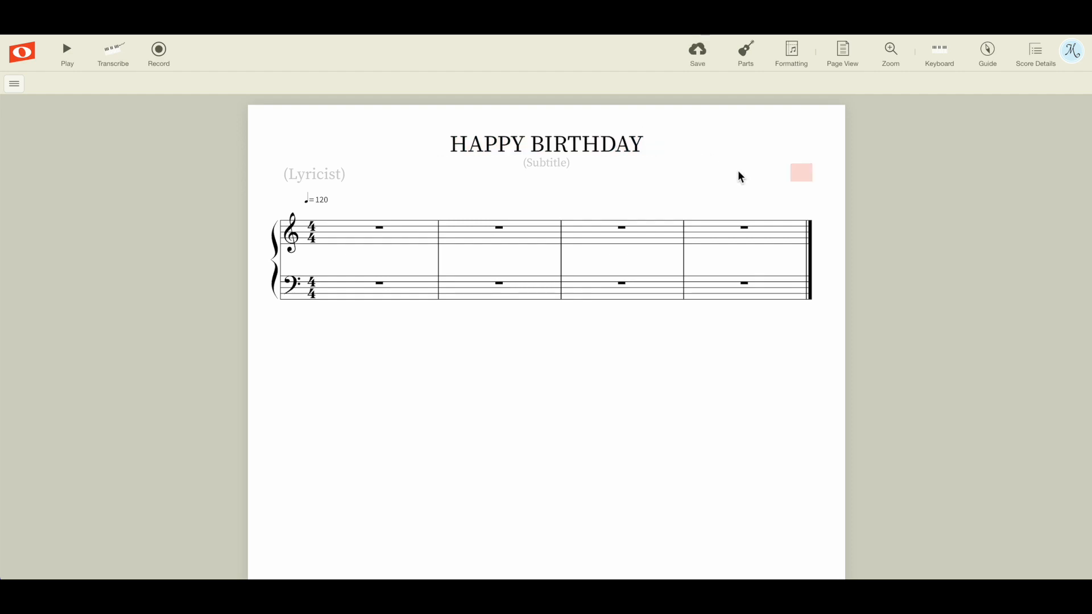
pyautogui.write('Arranged by')
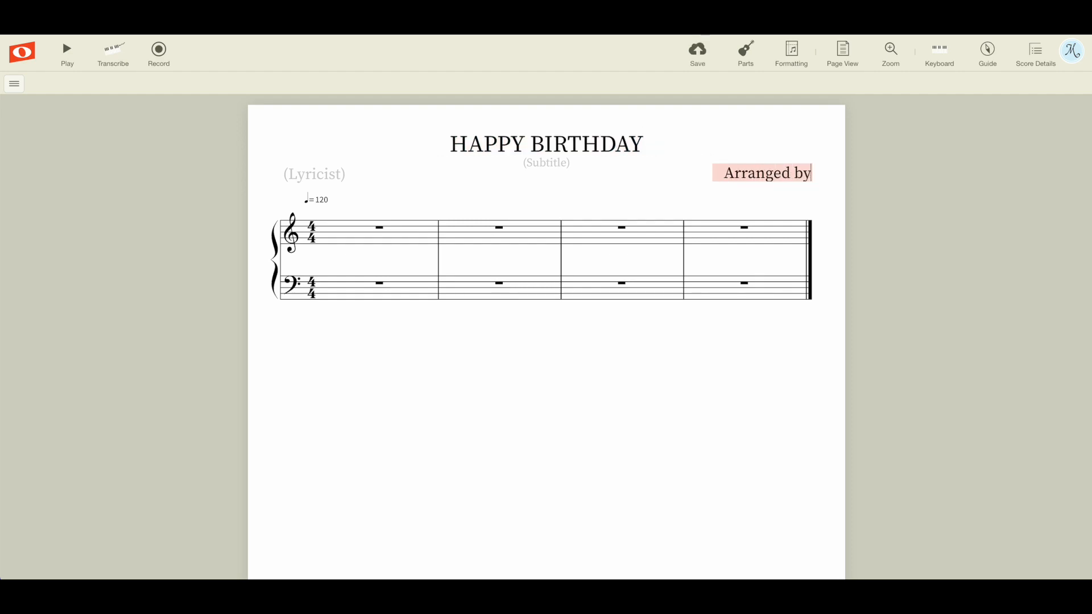
pyautogui.write(' MoveOverMozart')
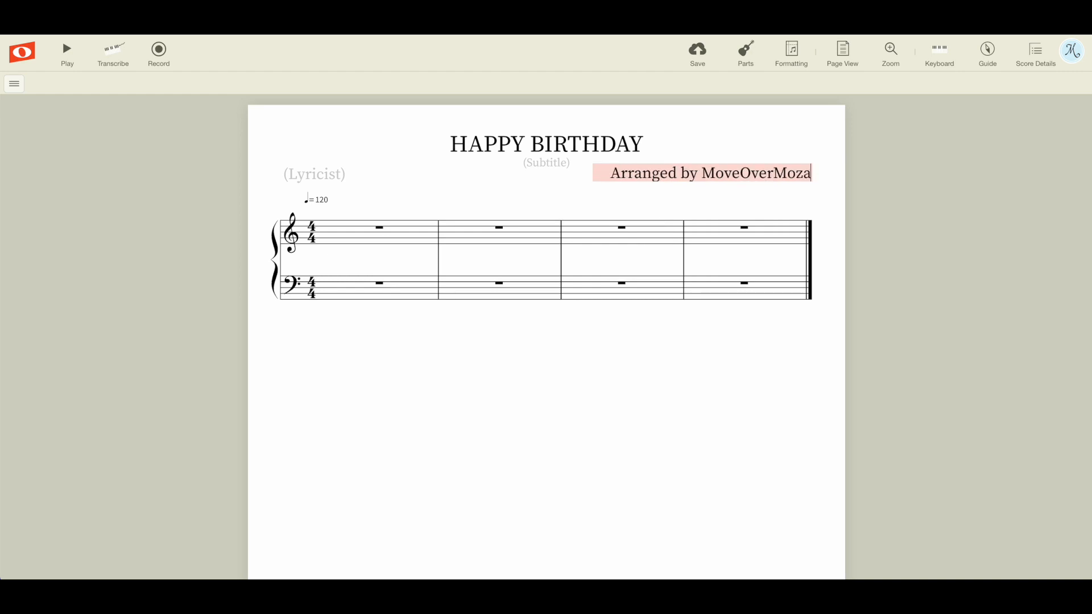
pyautogui.click(338, 181)
pyautogui.write('EASY PLAY P')
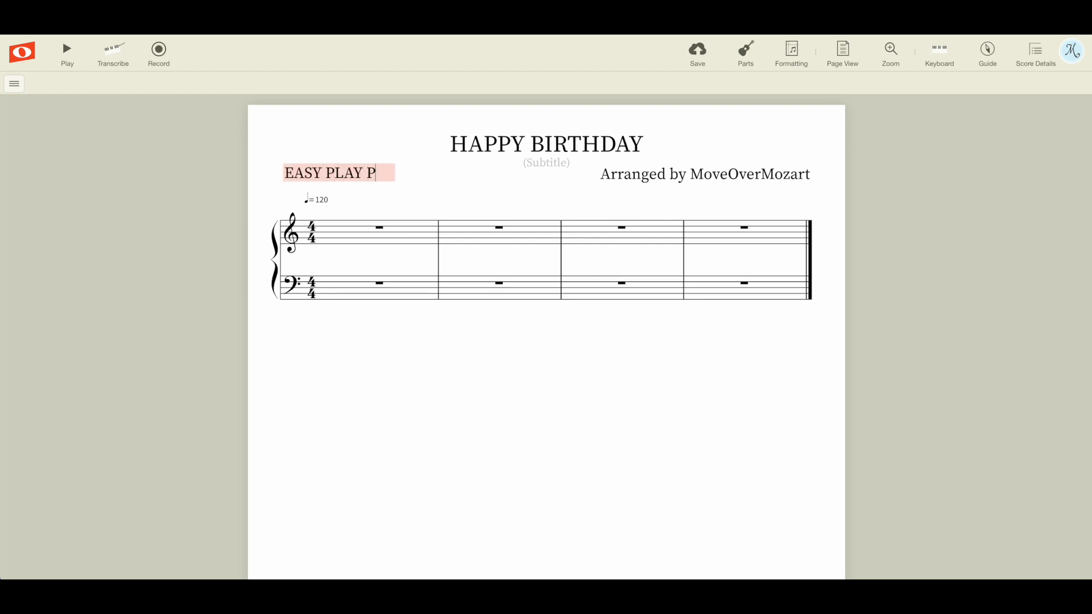
pyautogui.write('IANO')
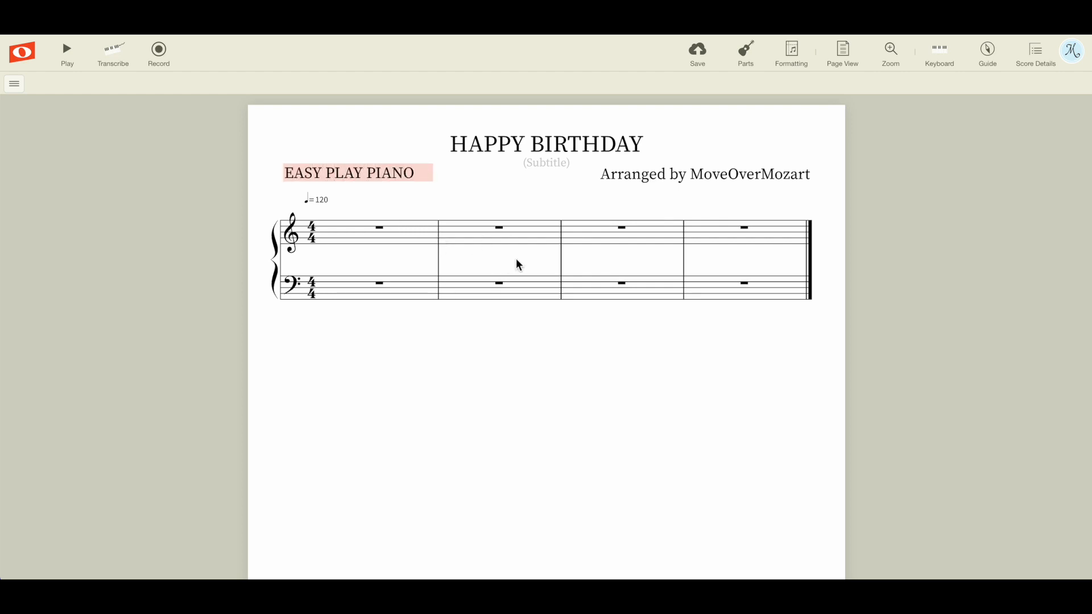
pyautogui.click(527, 319)
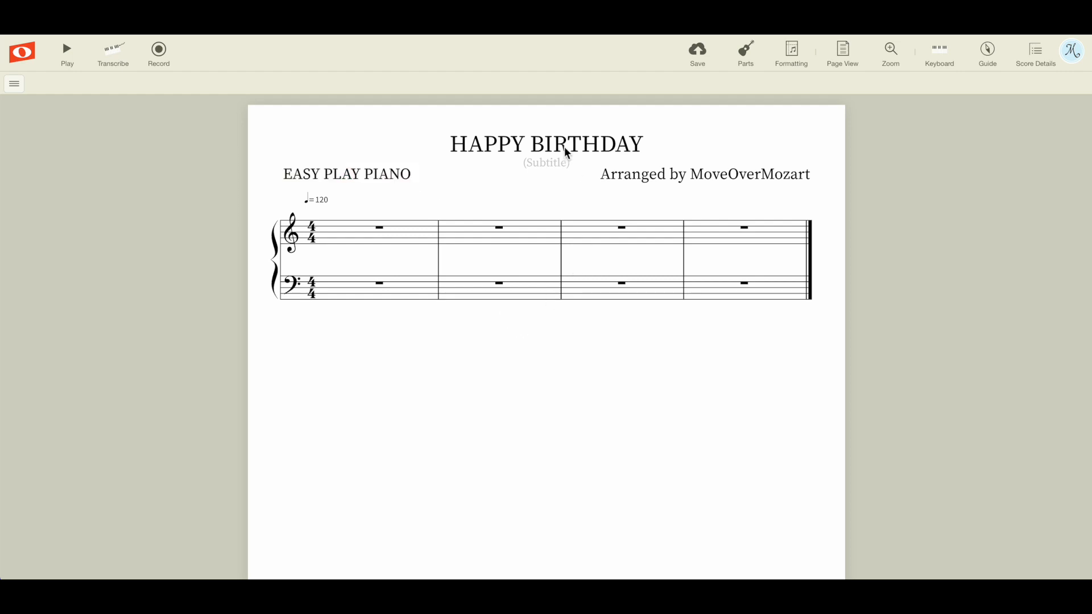
pyautogui.click(705, 58)
# - Show the Measure tools and change the whole score's time signature to 3/4
pyautogui.click(33, 83)
pyautogui.click(17, 86)
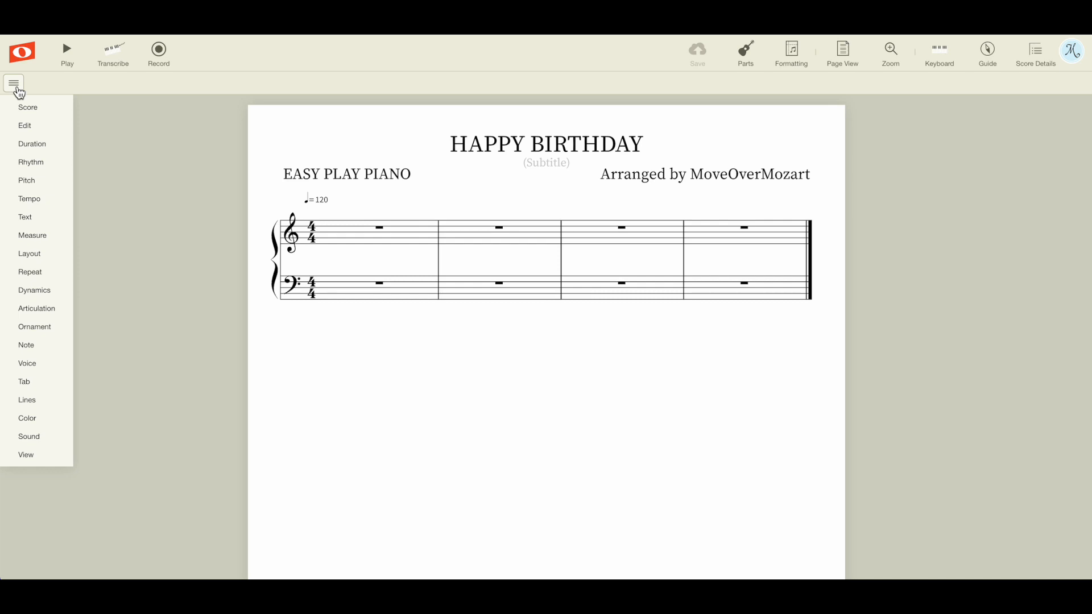
pyautogui.click(37, 237)
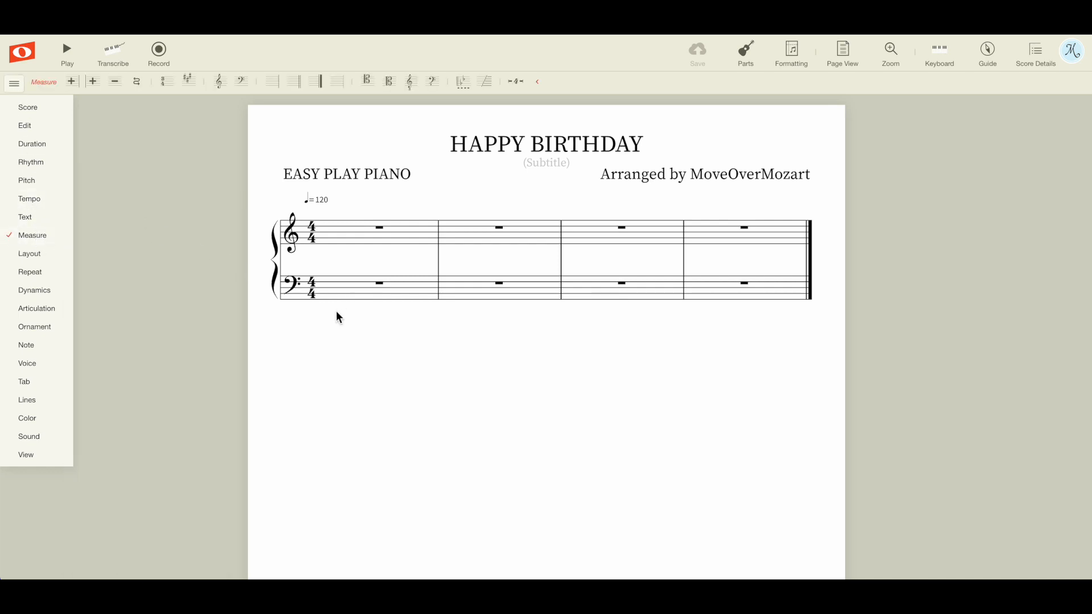
pyautogui.click(15, 86)
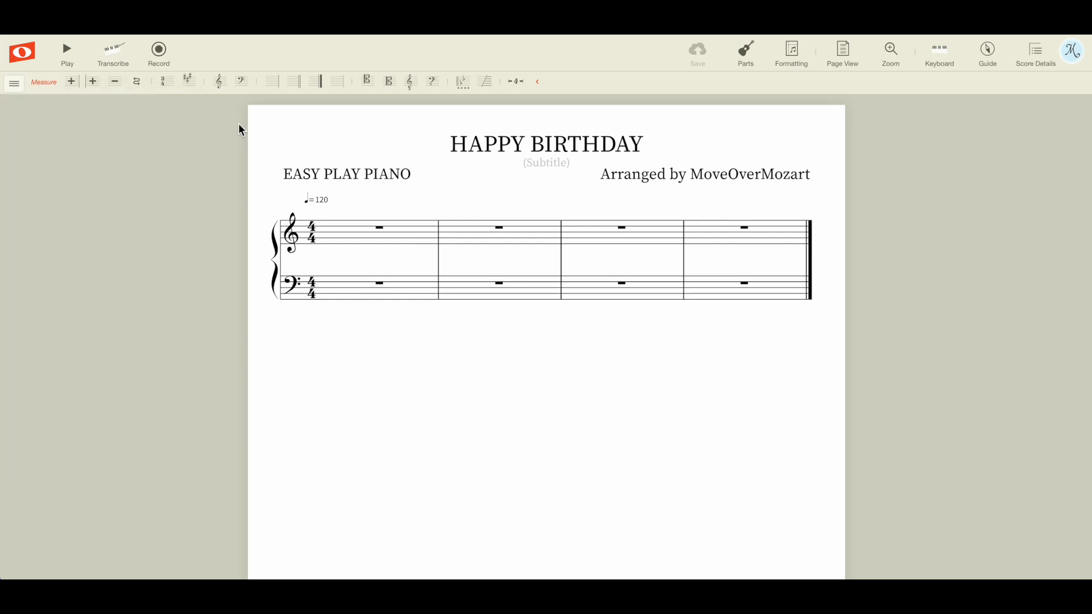
pyautogui.click(168, 85)
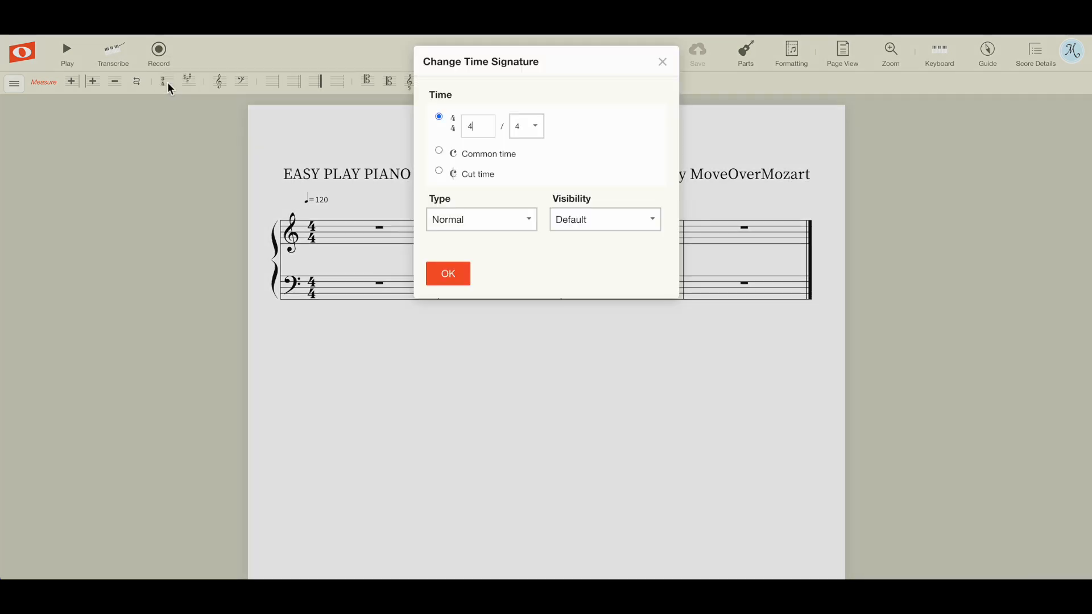
pyautogui.doubleClick(463, 130)
pyautogui.write('3')
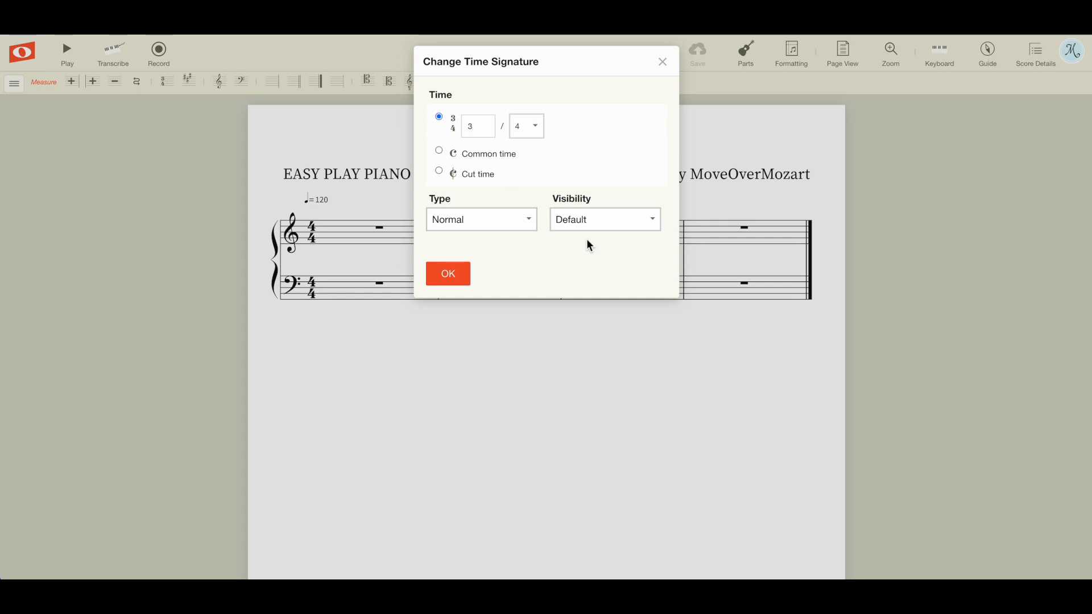
pyautogui.click(448, 277)
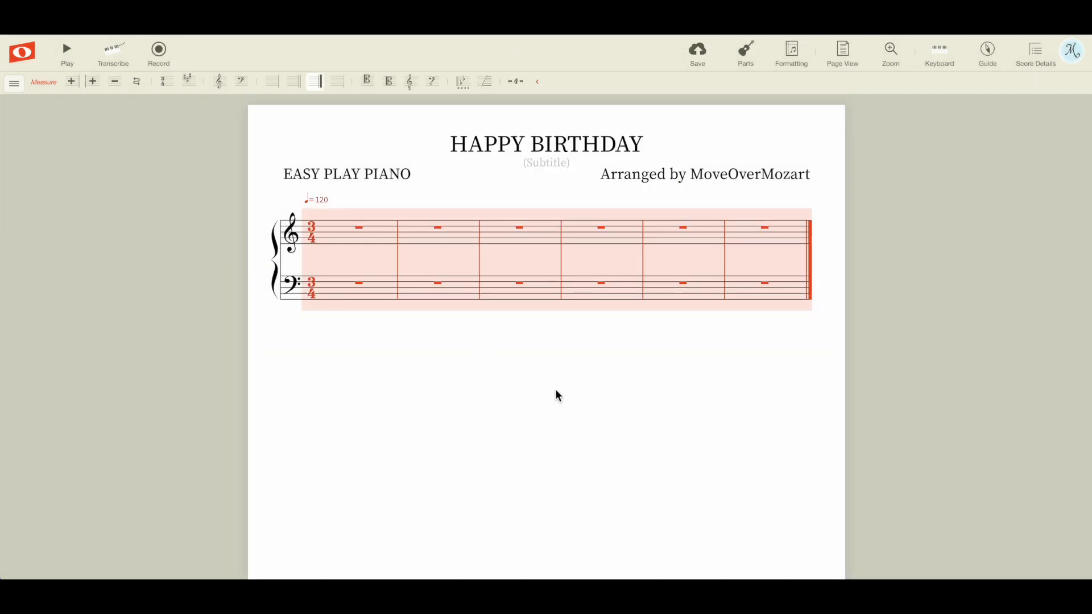
pyautogui.click(556, 382)
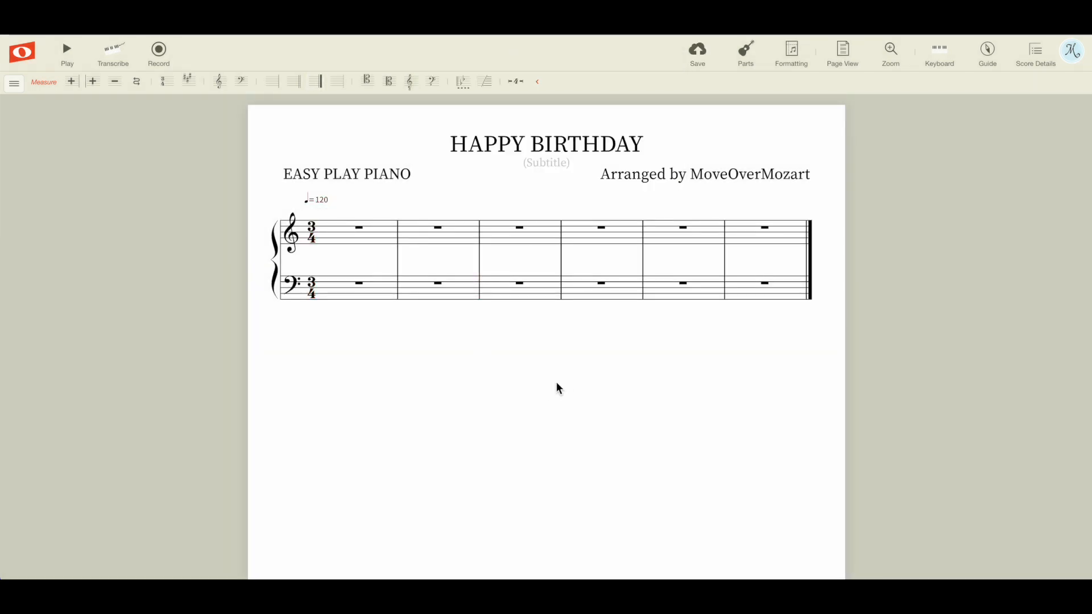
# - Examine the type options in the time signature settings for the first treble measure
pyautogui.click(381, 238)
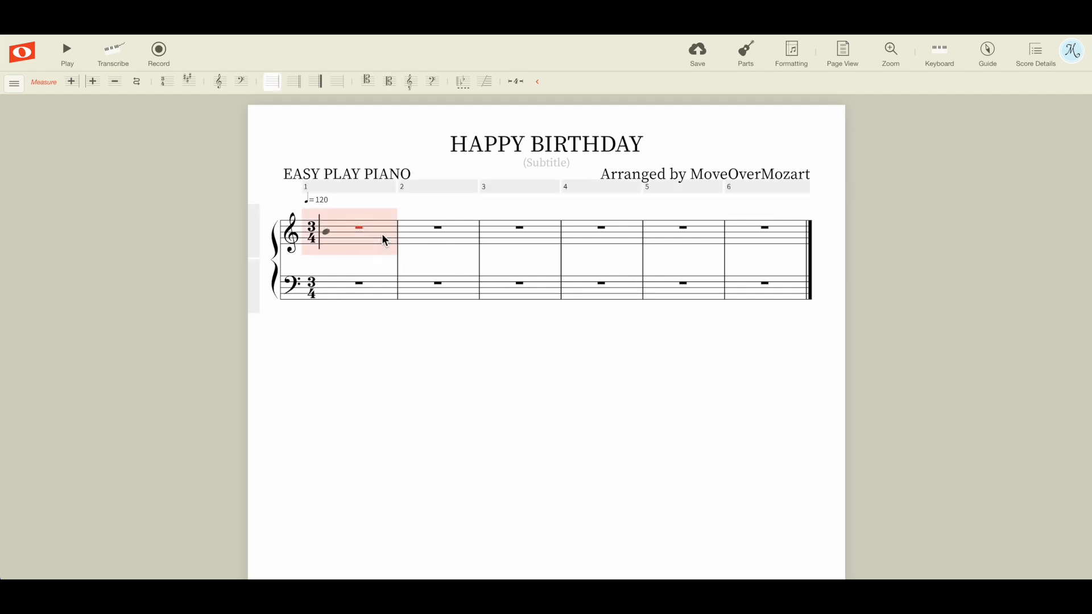
pyautogui.click(167, 85)
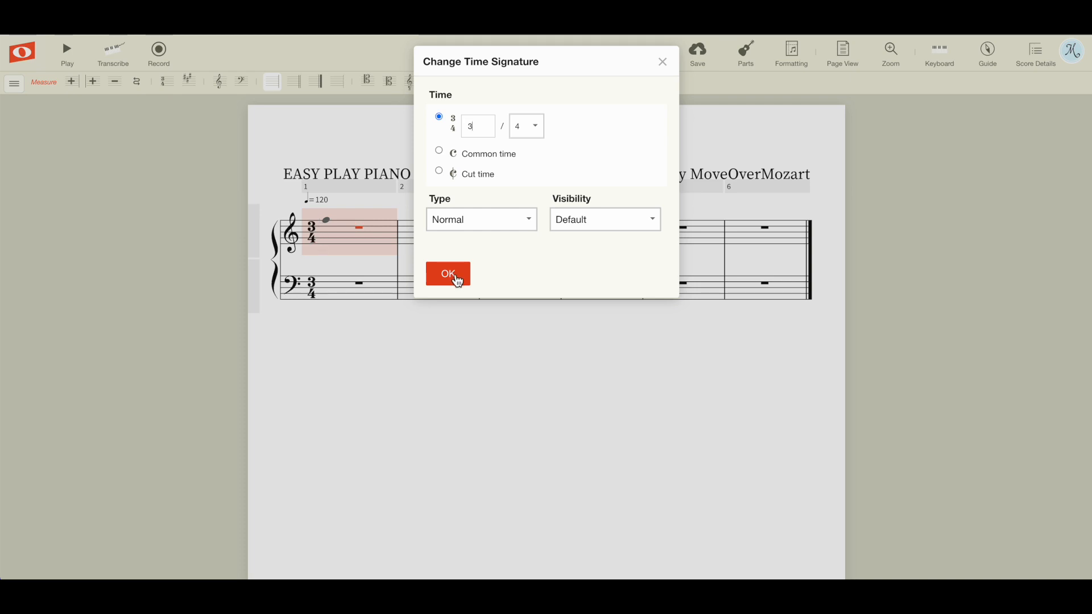
pyautogui.click(504, 220)
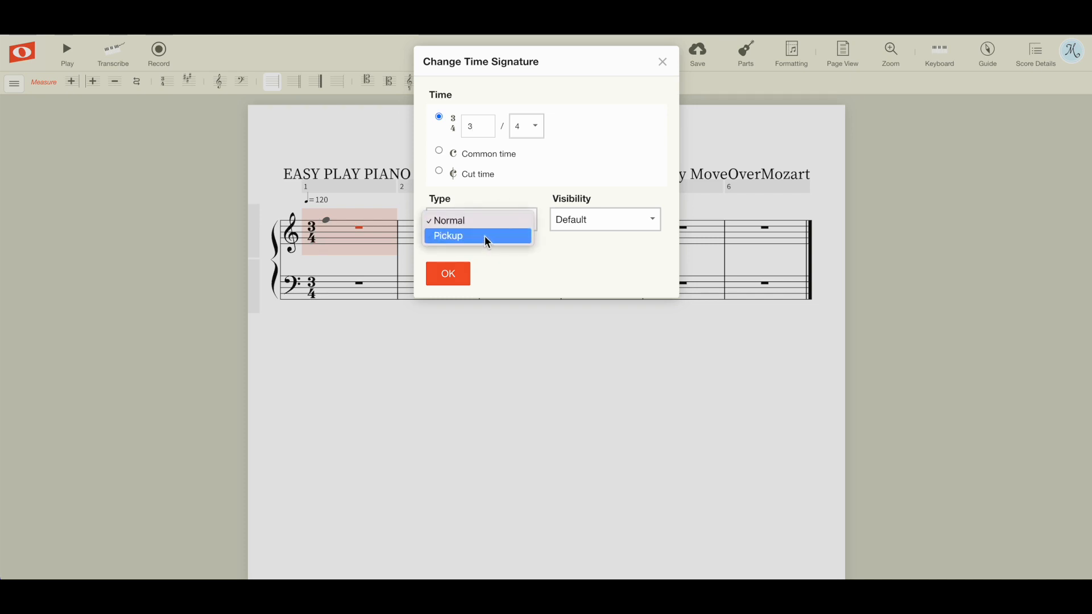
pyautogui.click(451, 280)
pyautogui.click(452, 279)
pyautogui.click(445, 341)
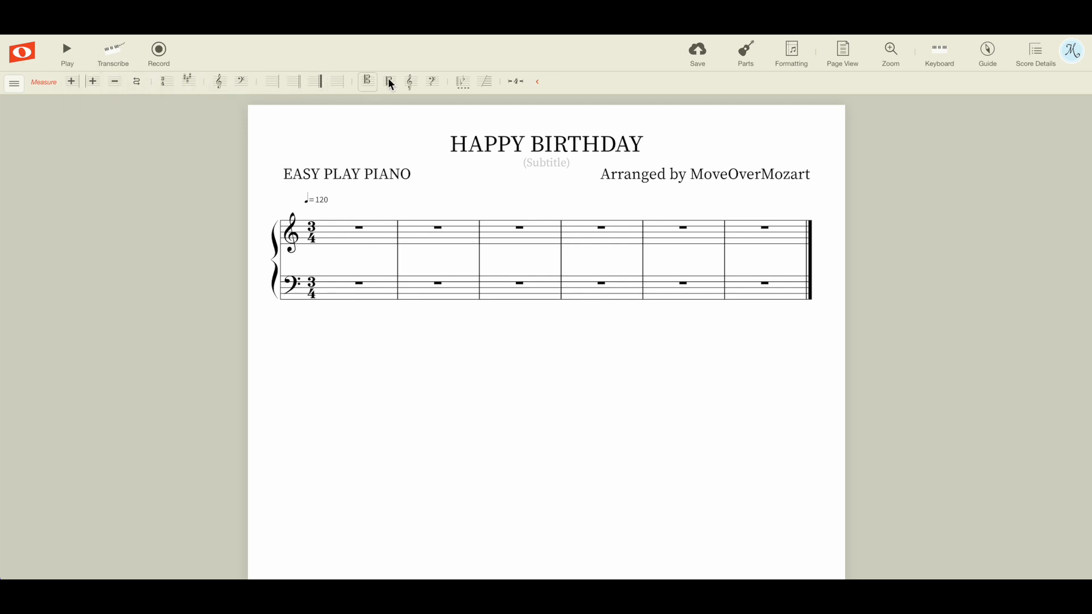
# - Change the score's key signature to F major and save the score
pyautogui.click(196, 90)
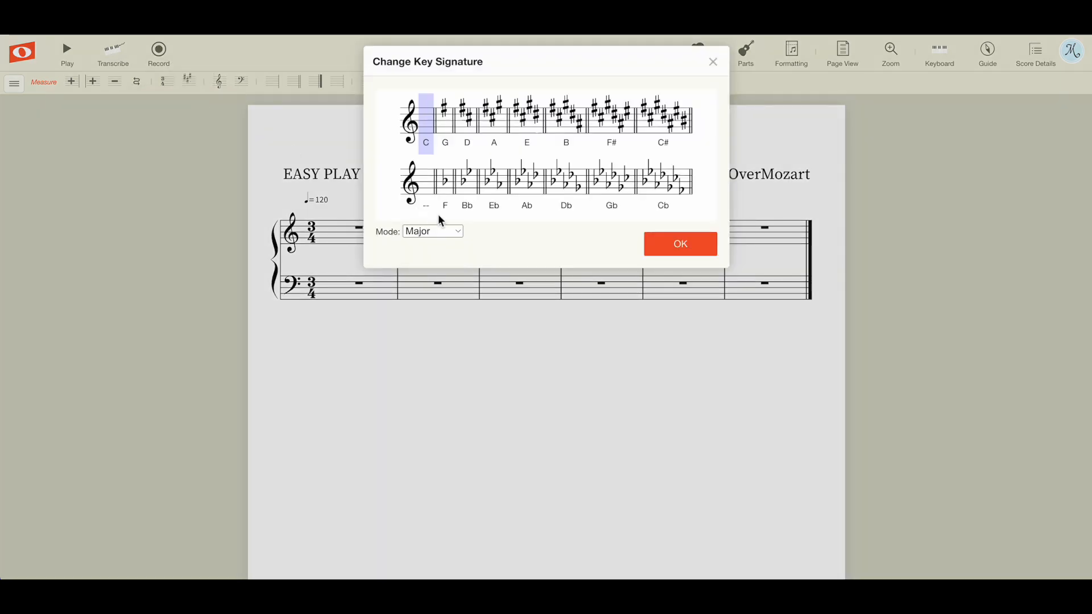
pyautogui.click(458, 231)
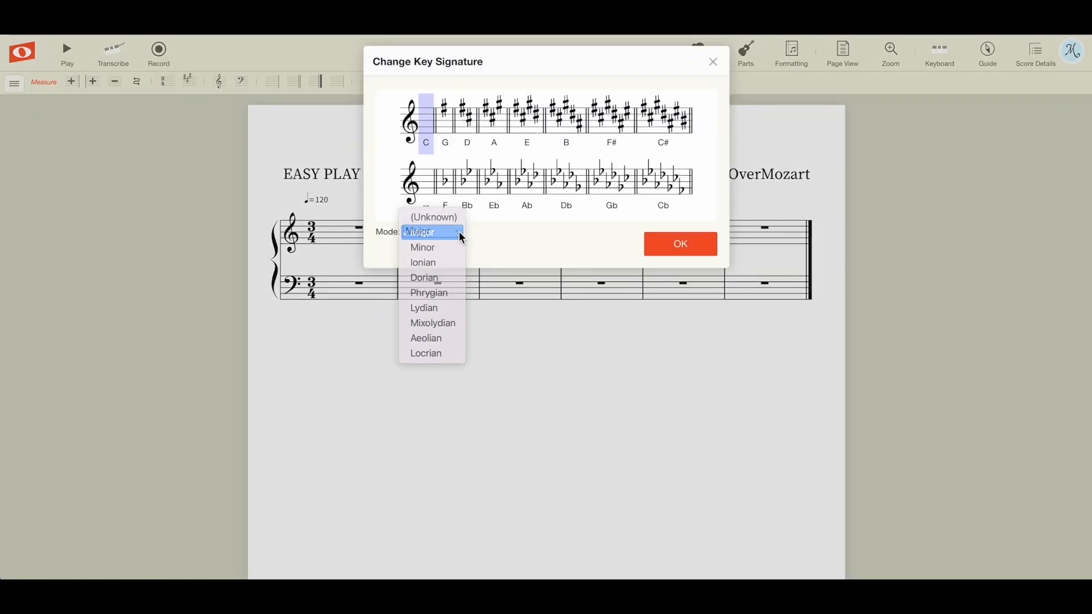
pyautogui.click(461, 236)
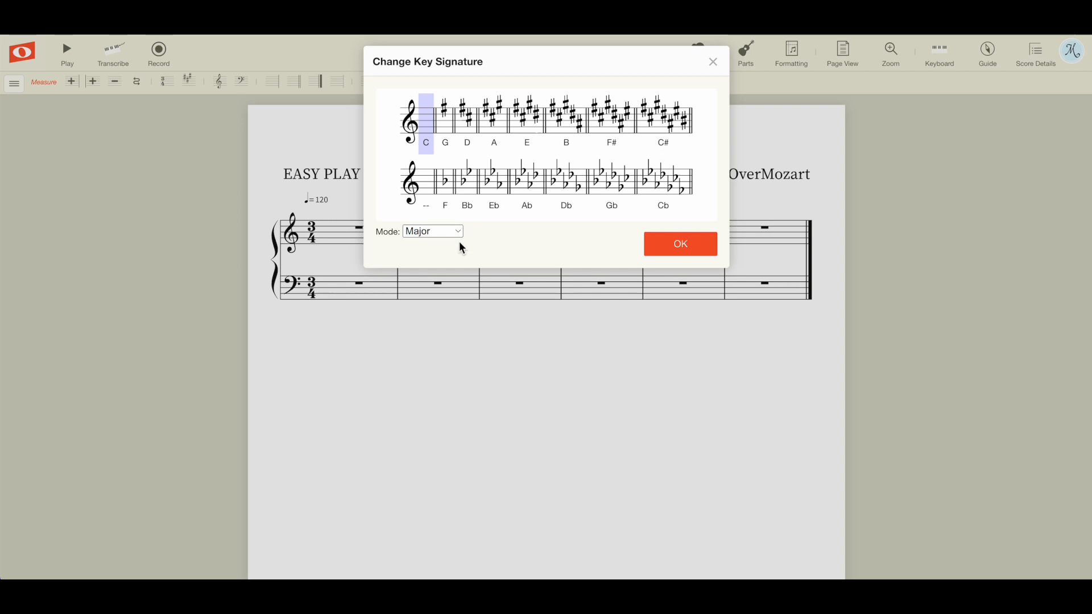
pyautogui.click(447, 190)
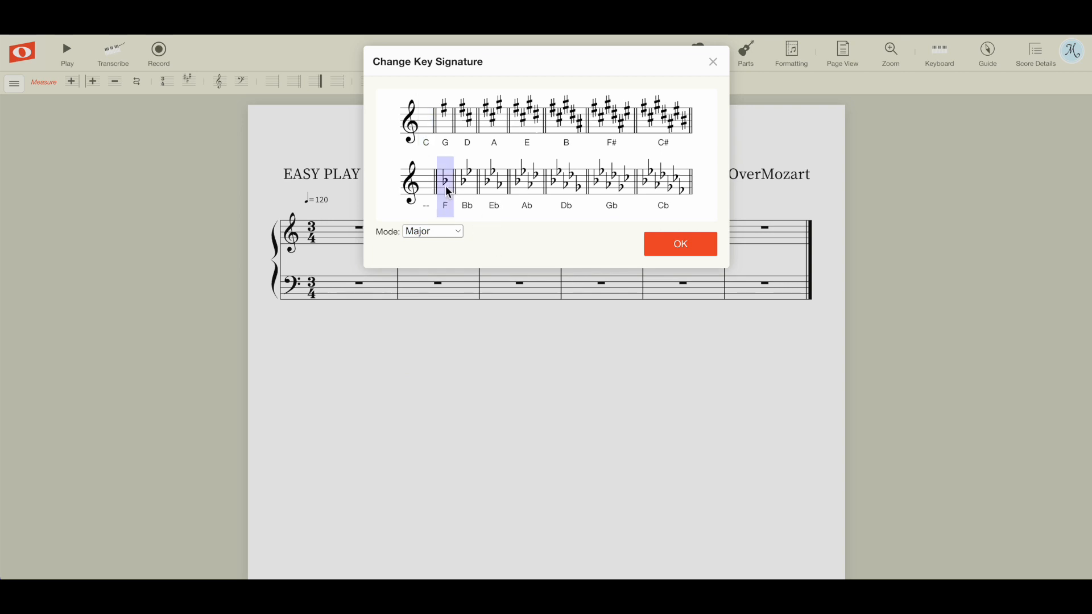
pyautogui.click(698, 253)
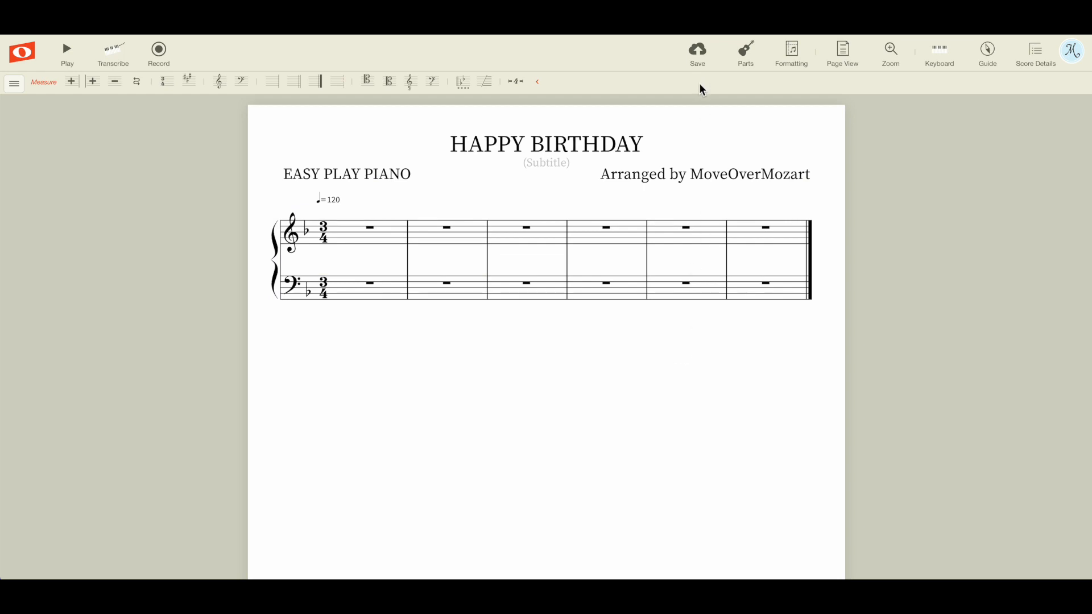
pyautogui.click(701, 52)
# - Place a quarter-note F on beat 3 of the first treble measure, with rests on the first two beats
pyautogui.click(395, 243)
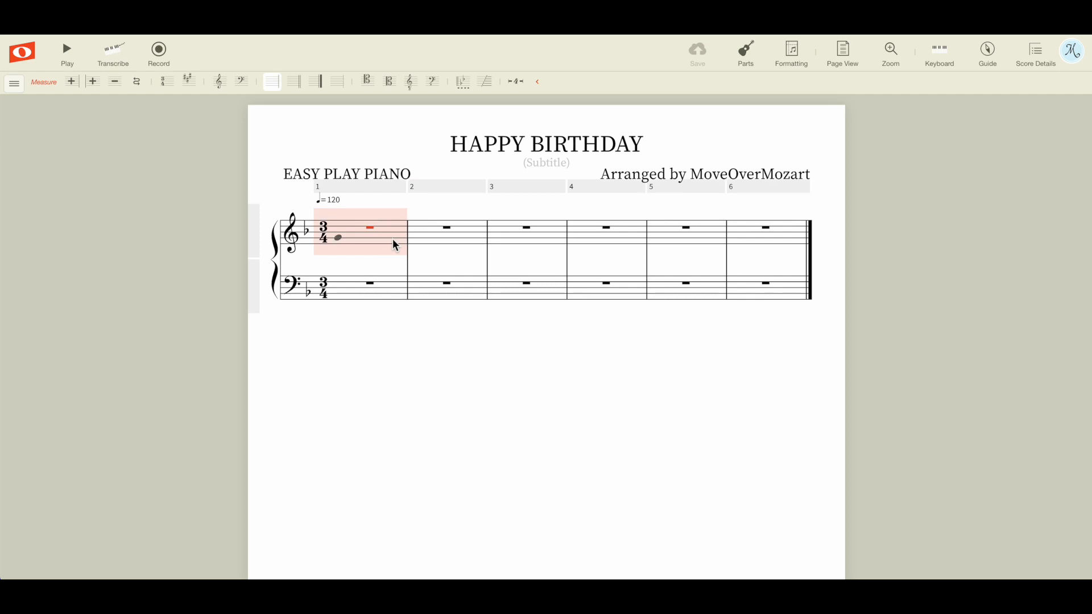
pyautogui.click(340, 242)
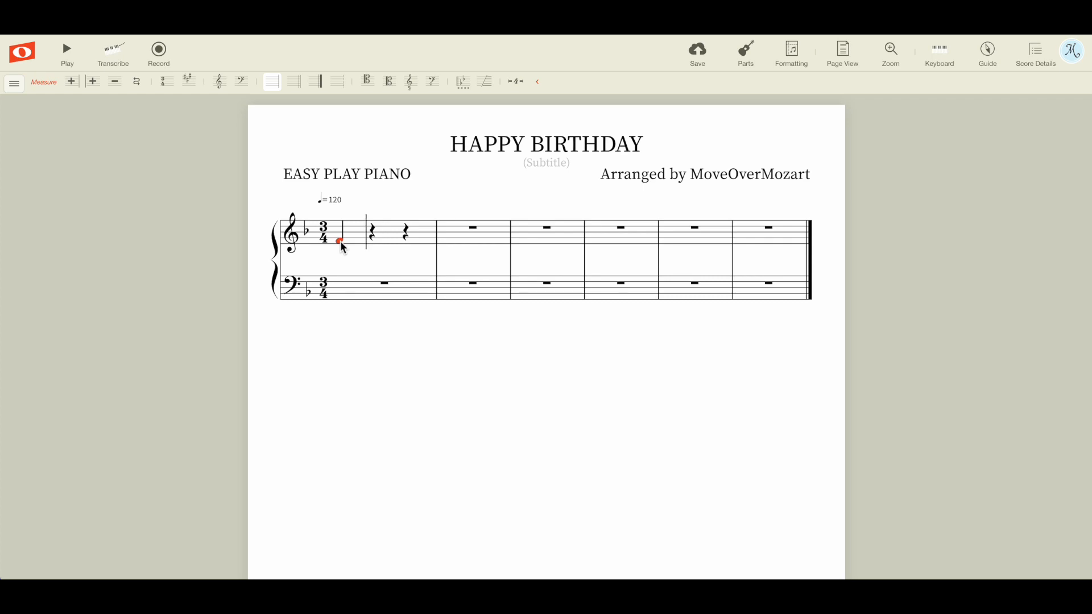
pyautogui.press('Right')
pyautogui.press('Right')
pyautogui.press('f')
pyautogui.press('Left')
pyautogui.click(341, 244)
pyautogui.press('Delete')
pyautogui.click(411, 248)
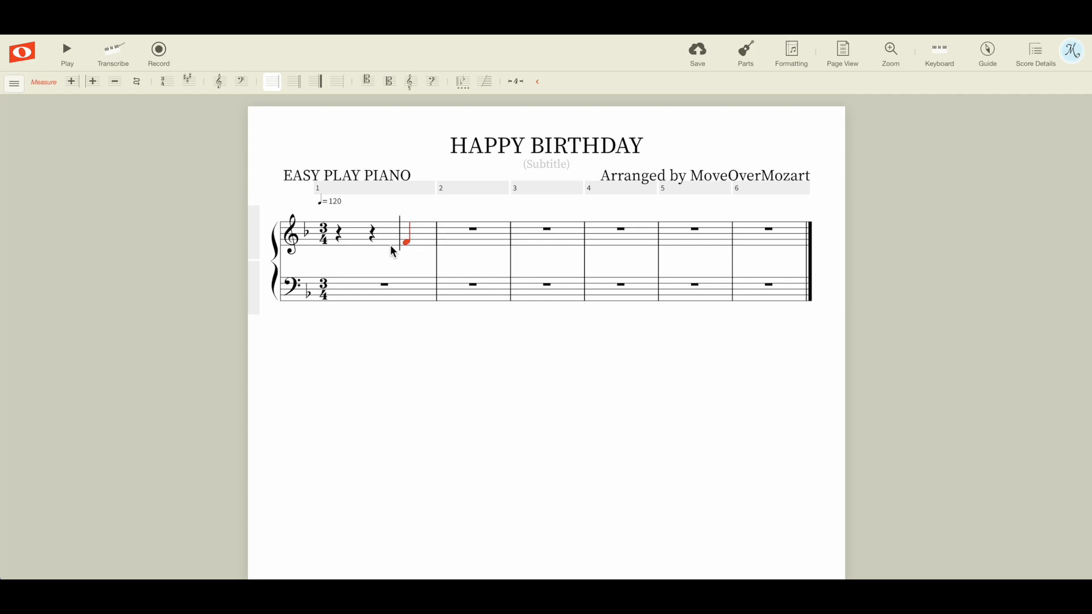
# - Shorten the F on beat 3 to an eighth note and add a second eighth-note F after it
pyautogui.press('[')
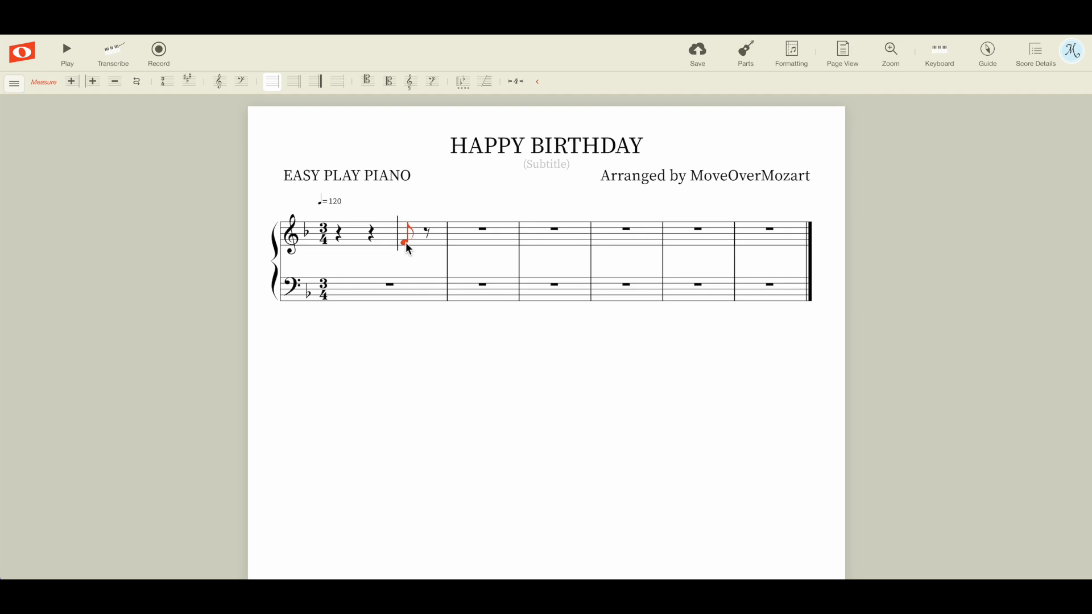
pyautogui.press('Right')
pyautogui.press('f')
# - Add a D at the start of the second treble measure and make it a quarter note using the Duration tools
pyautogui.press('d')
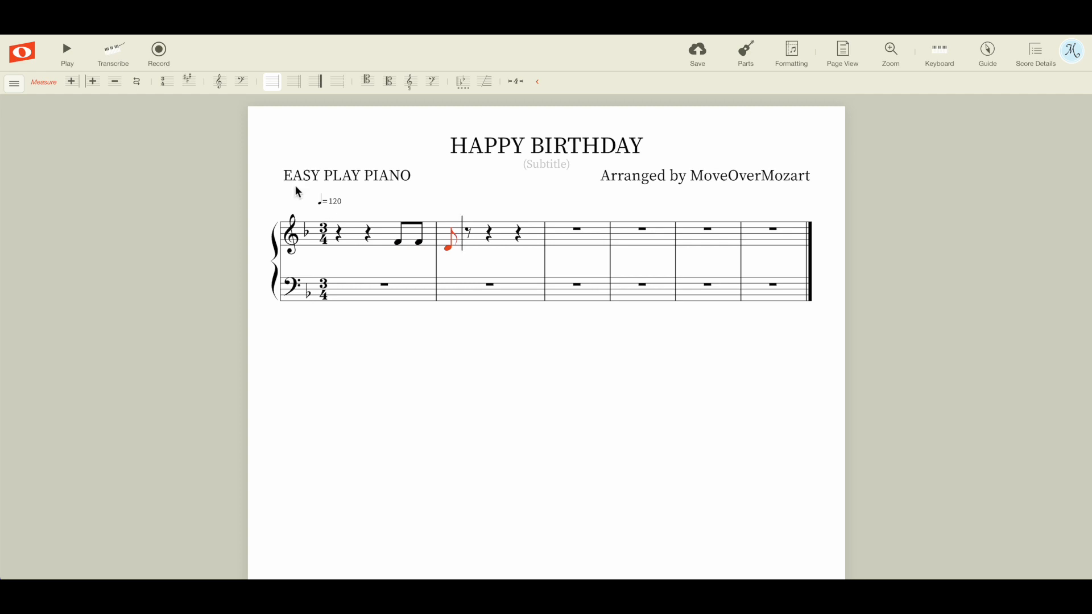
pyautogui.click(18, 88)
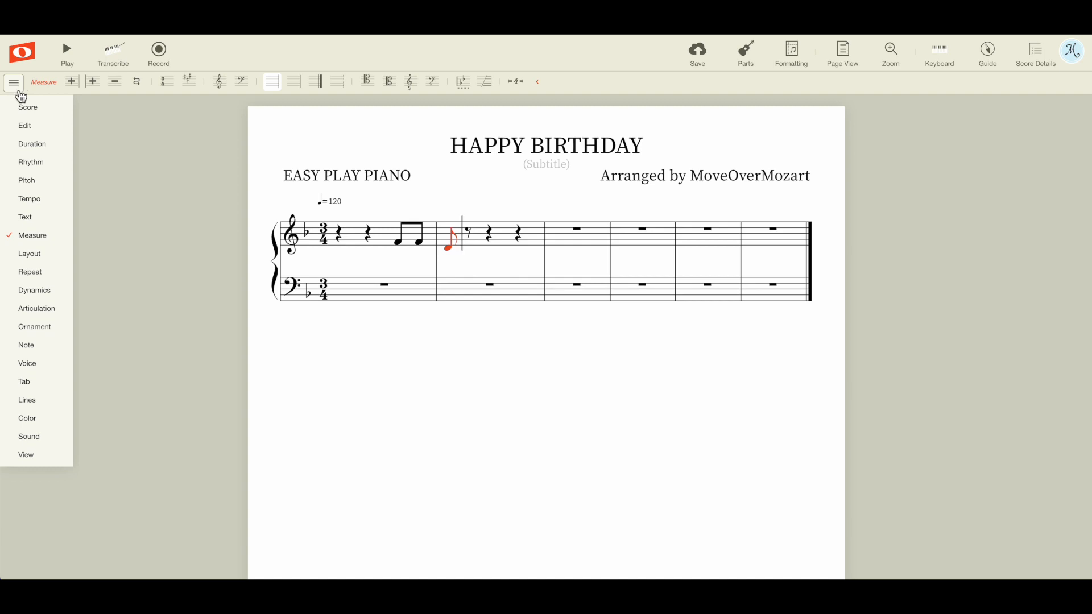
pyautogui.moveTo(19, 94)
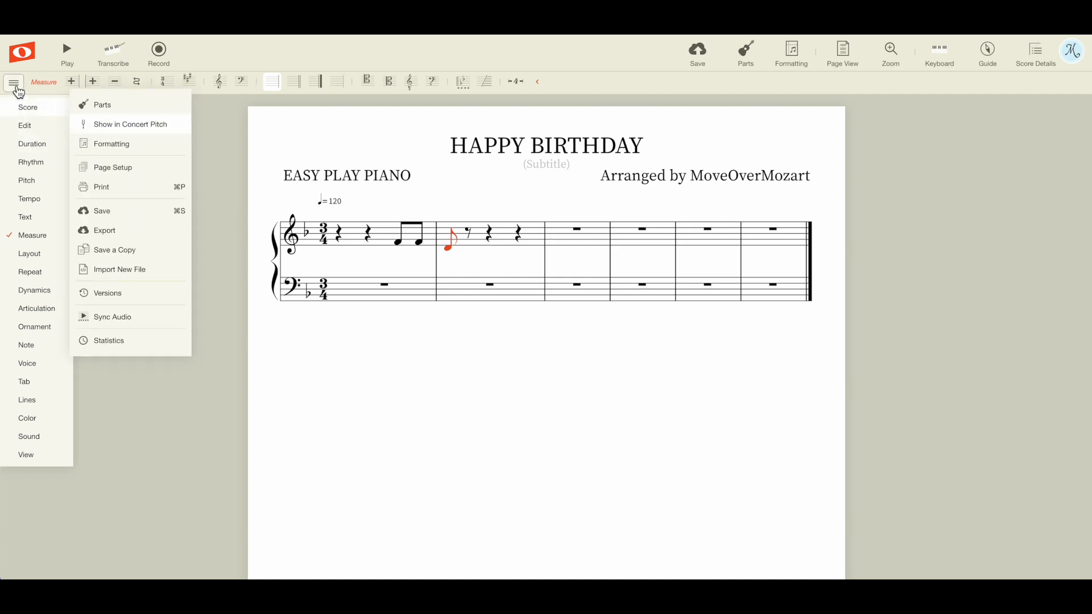
pyautogui.click(42, 151)
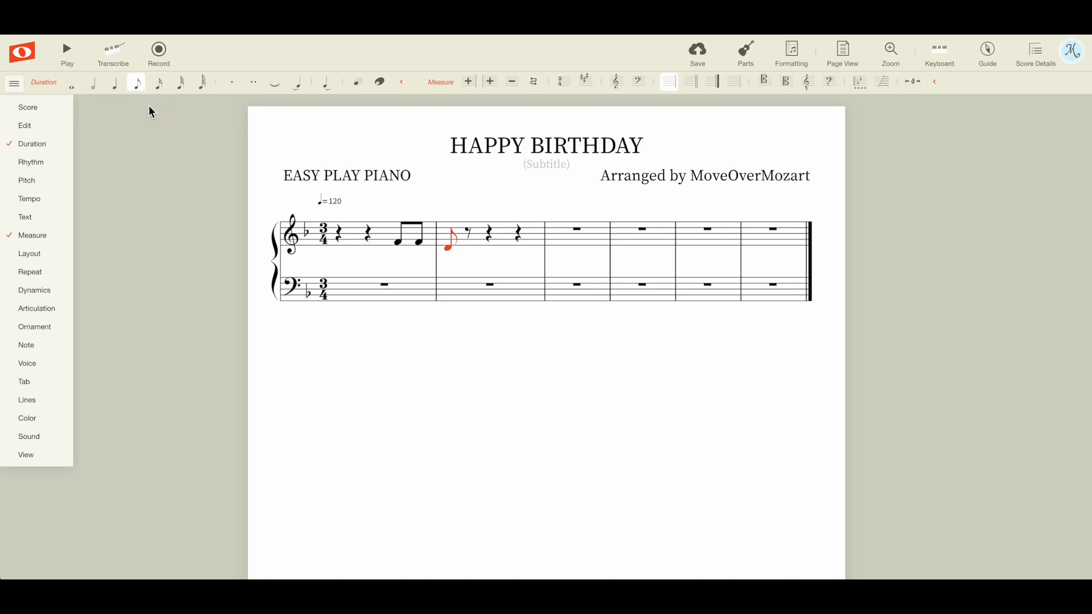
pyautogui.press('super+plus')
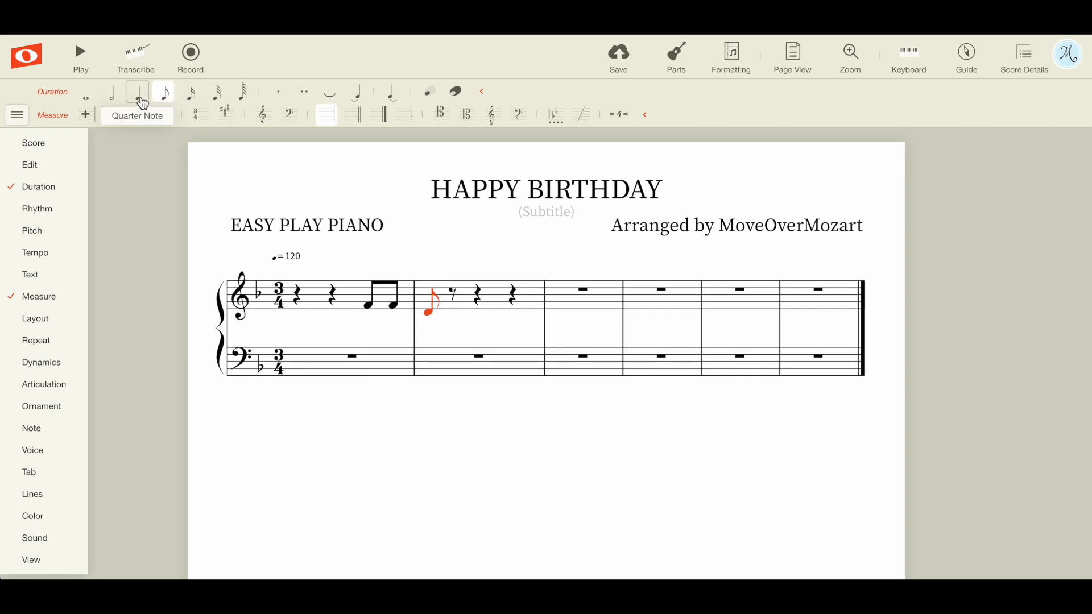
pyautogui.click(142, 102)
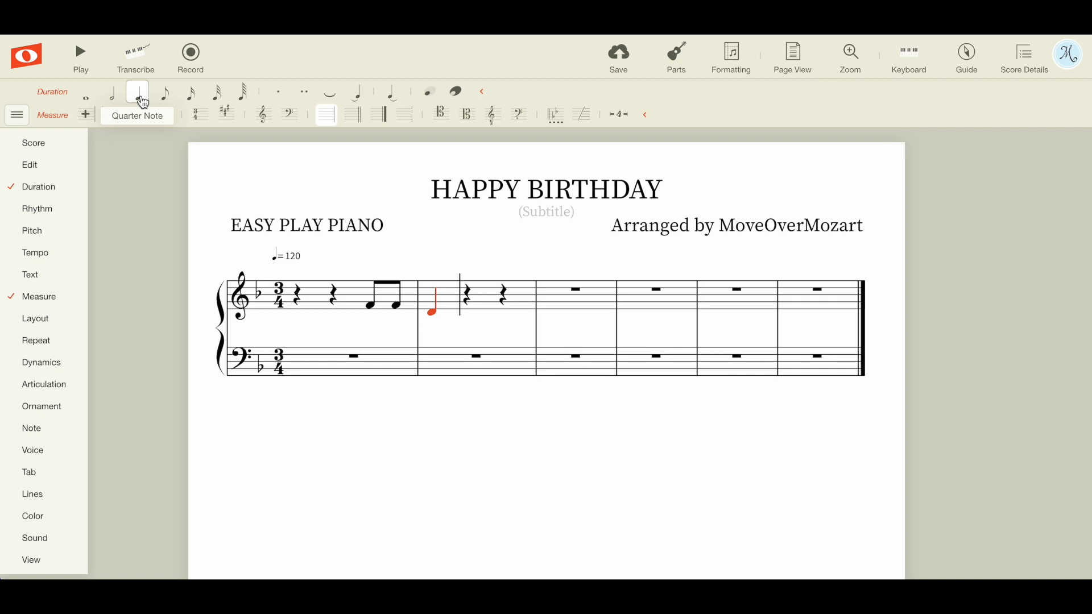
# - Complete the second treble measure with a quarter-note C and a quarter-note F, and clear the note selection
pyautogui.press('c')
pyautogui.press('f')
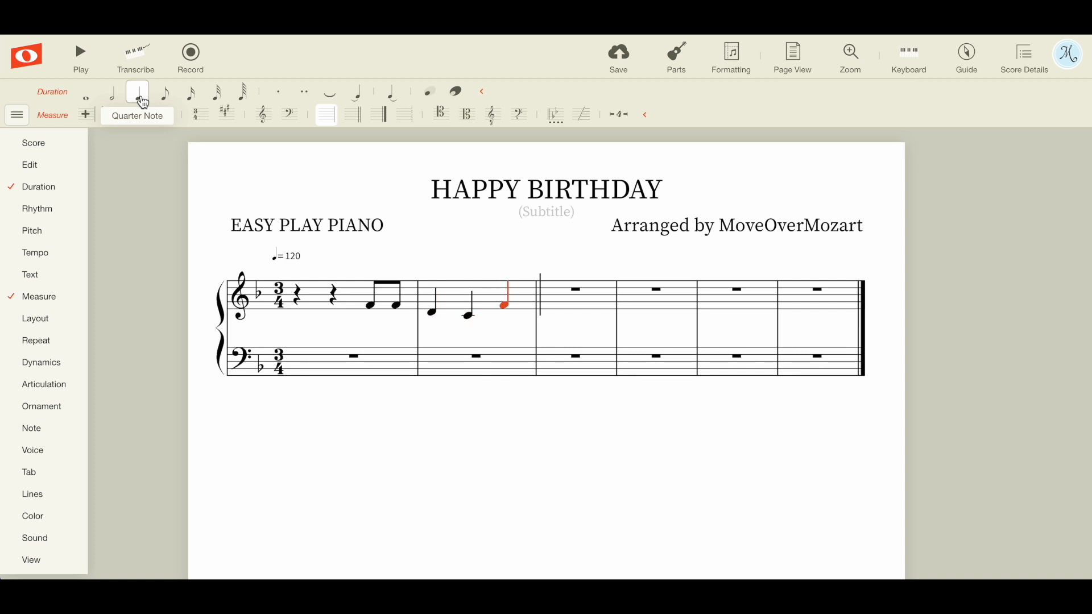
pyautogui.press('XF86AudioRaiseVolume')
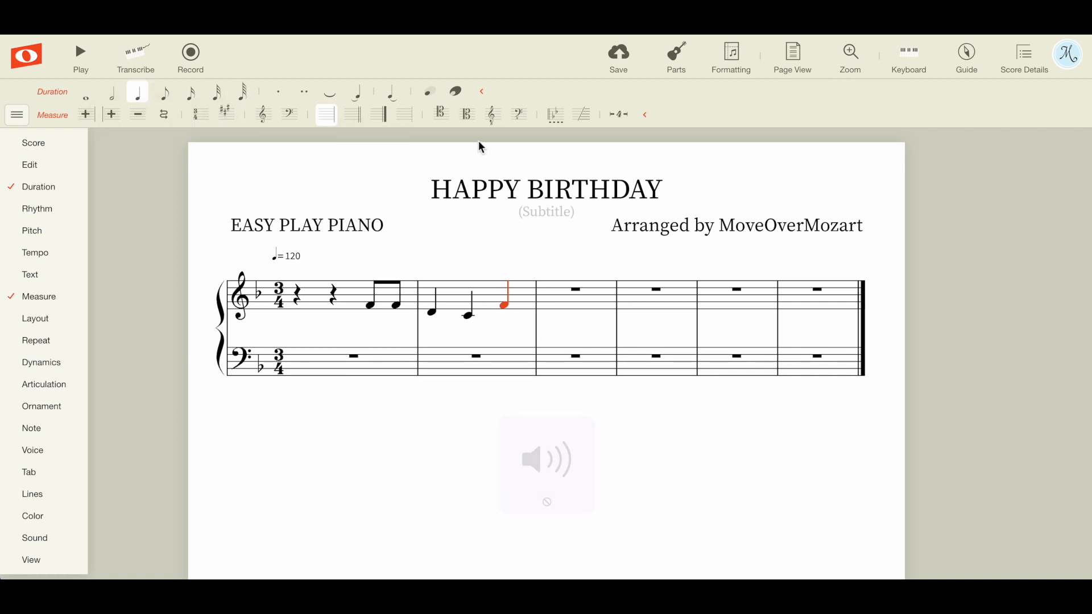
pyautogui.press('XF86AudioRaiseVolume')
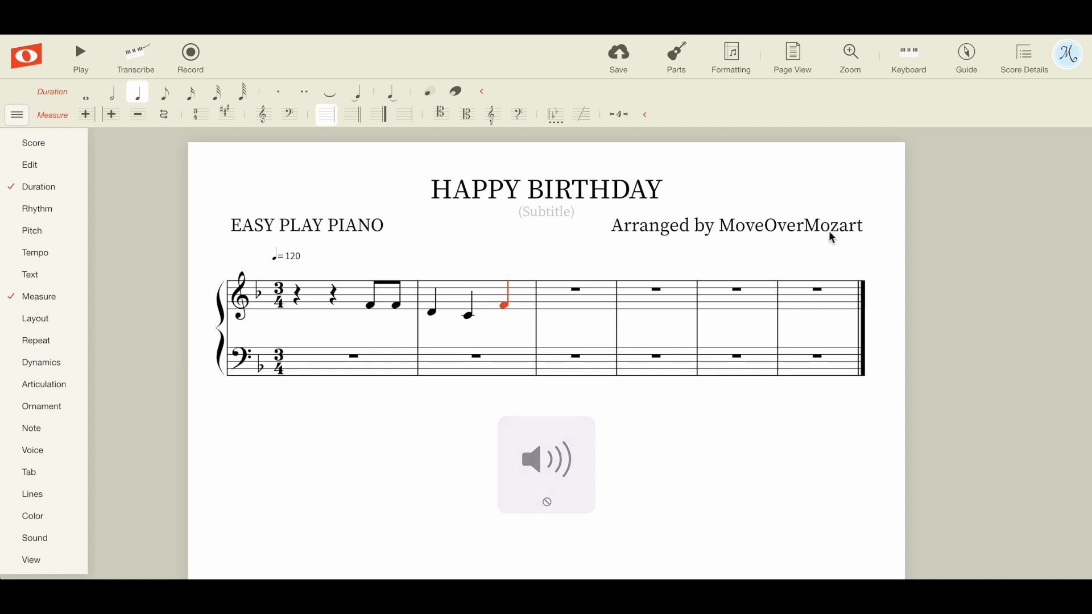
pyautogui.press('Escape')
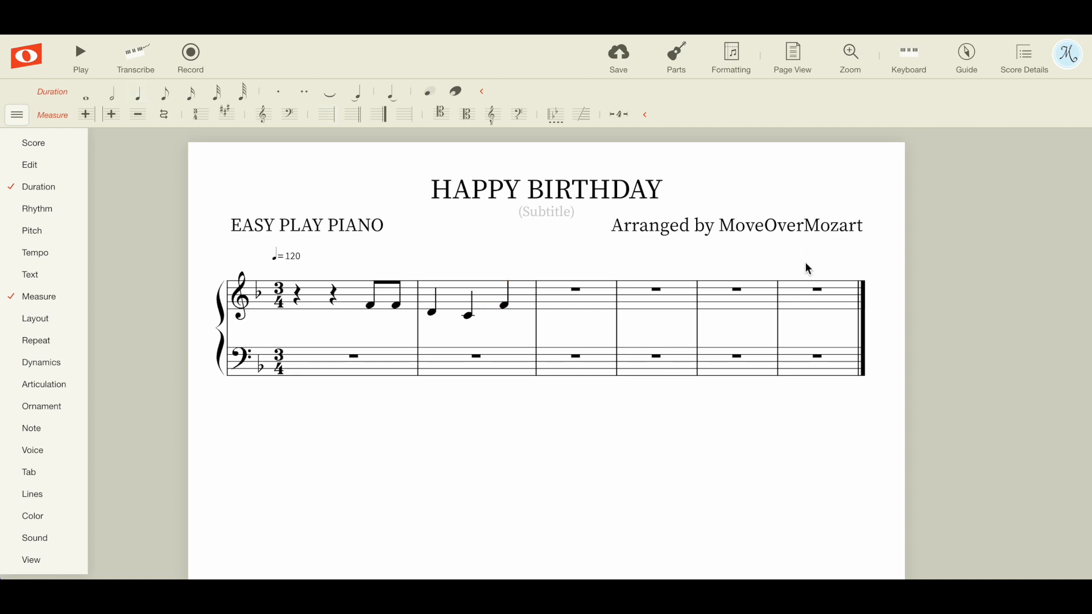
# - Add an E at the start of the third treble measure and make it a half note
pyautogui.click(551, 307)
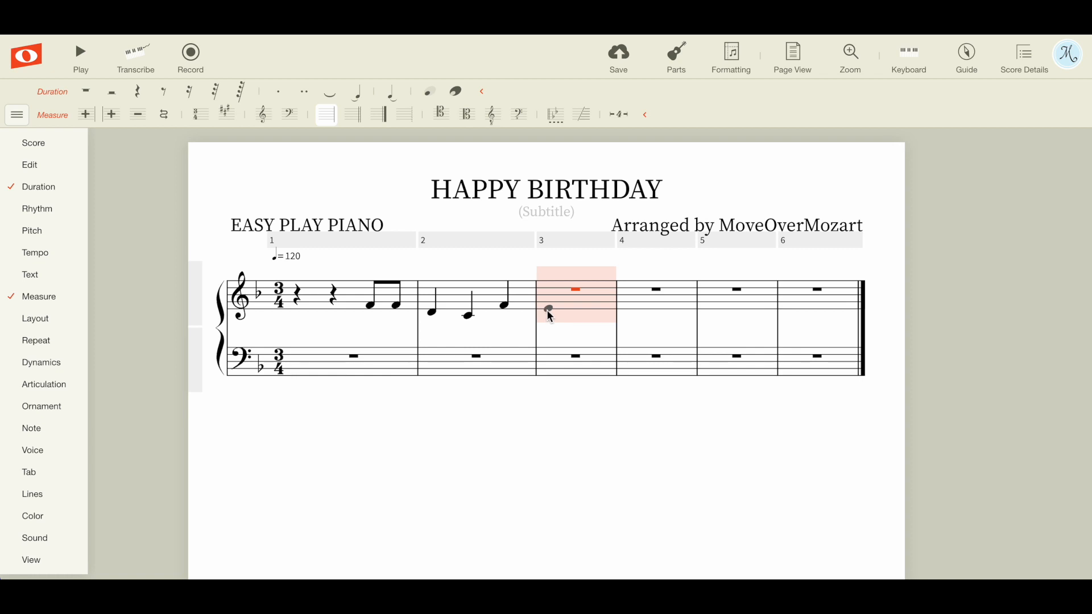
pyautogui.click(550, 313)
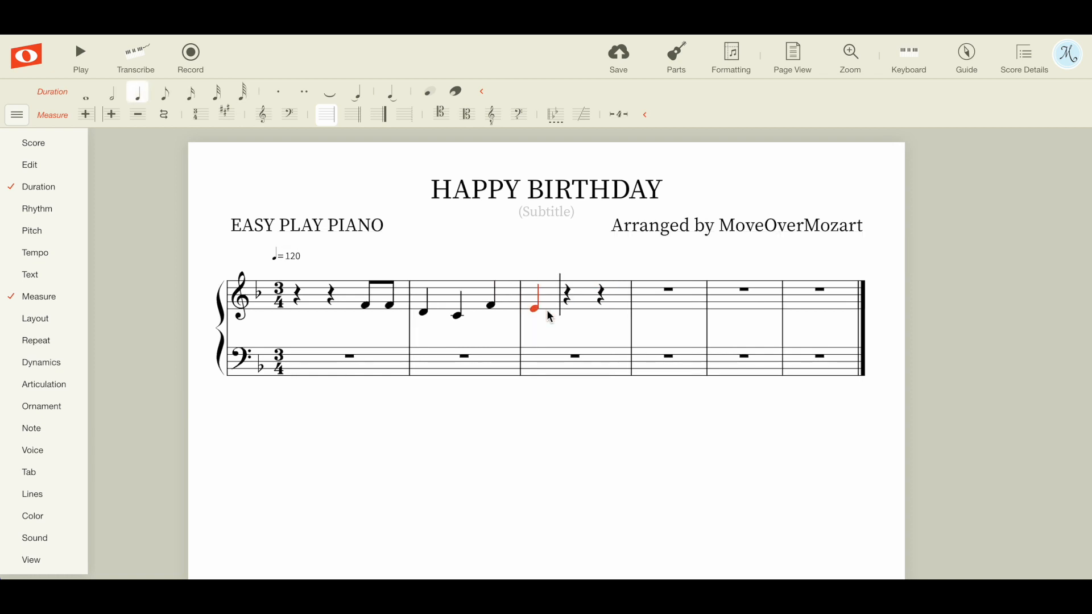
pyautogui.click(547, 311)
pyautogui.press('h')
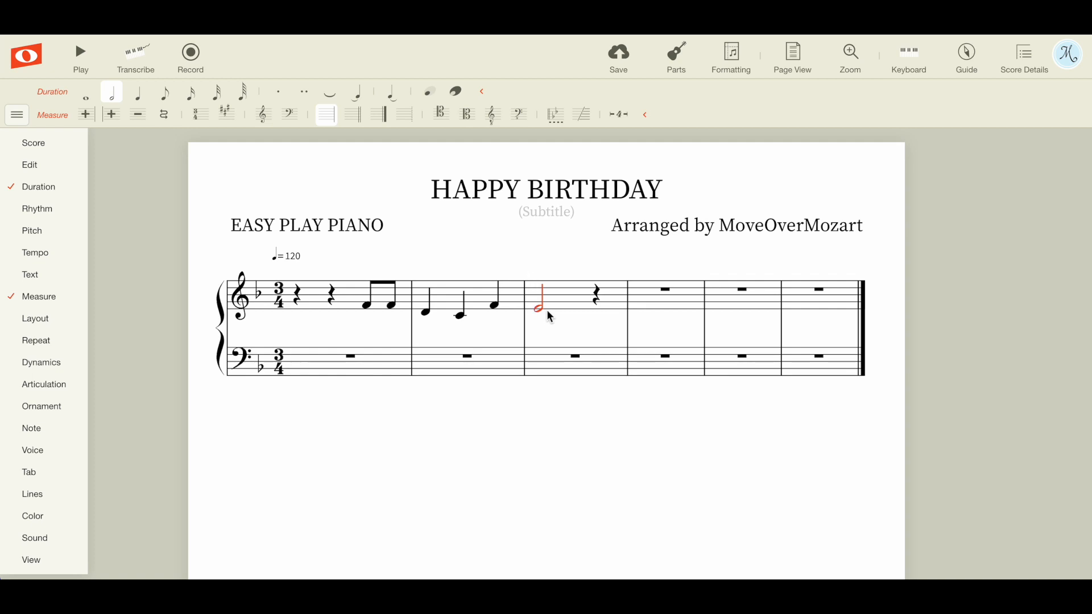
# - Fill beat 3 of the third treble measure with two eighth-note Cs
pyautogui.press('Right')
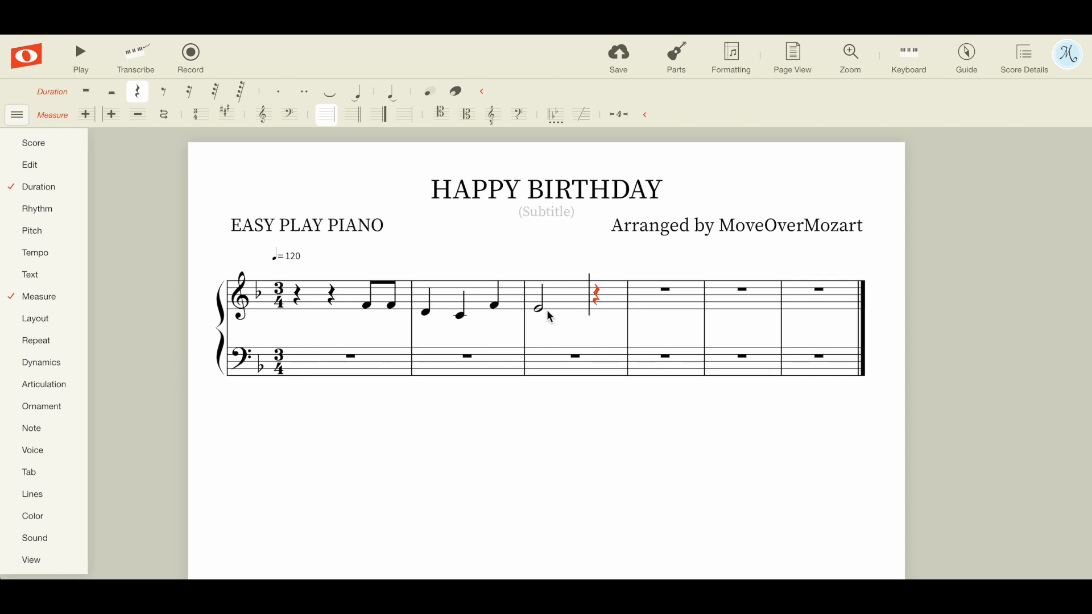
pyautogui.press('c')
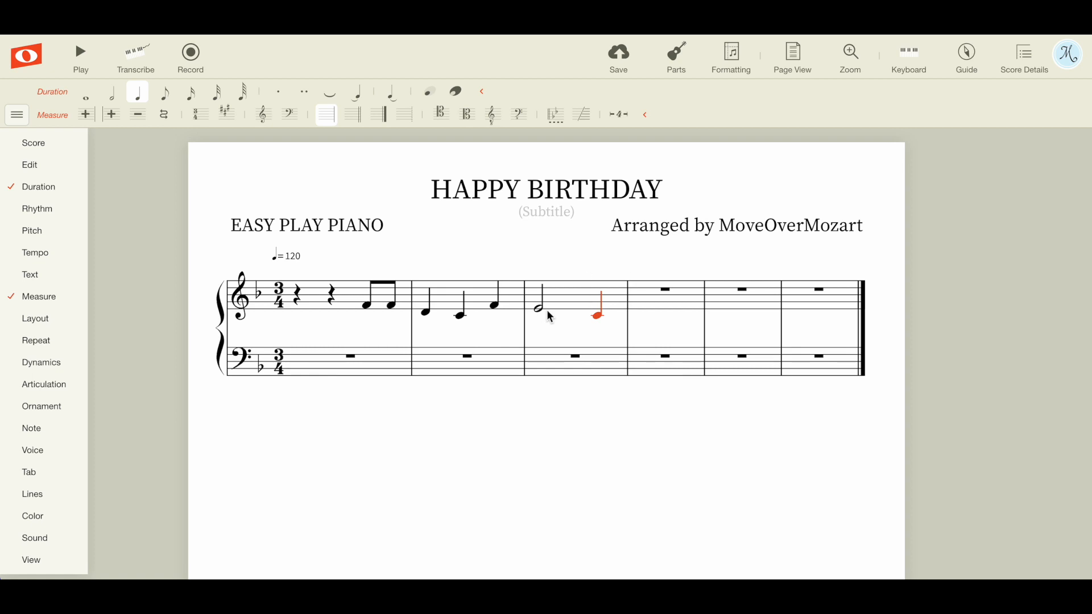
pyautogui.press('4')
pyautogui.press('Right')
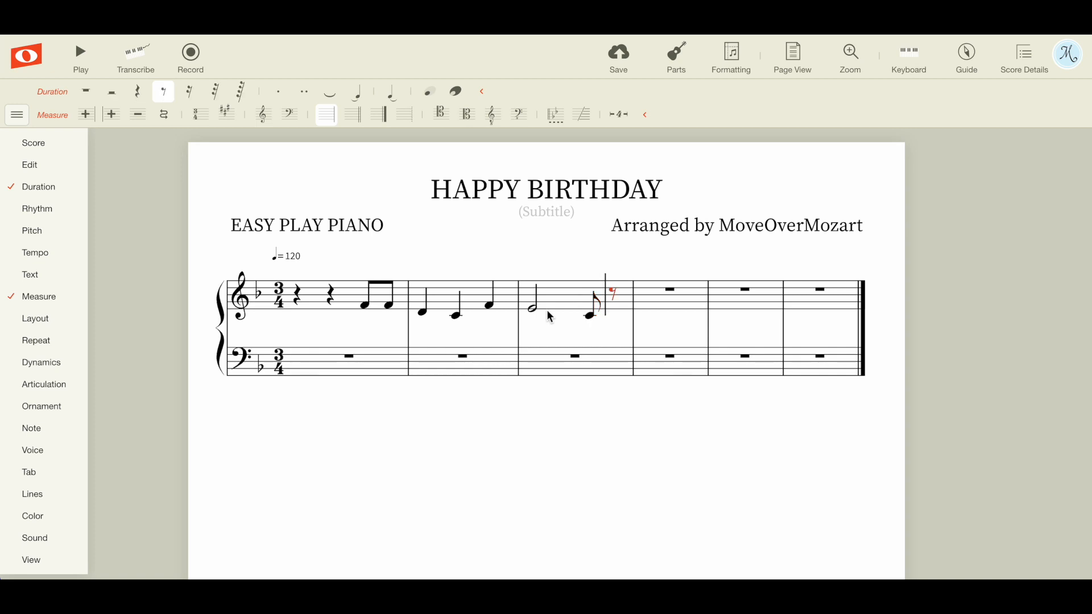
pyautogui.press('c')
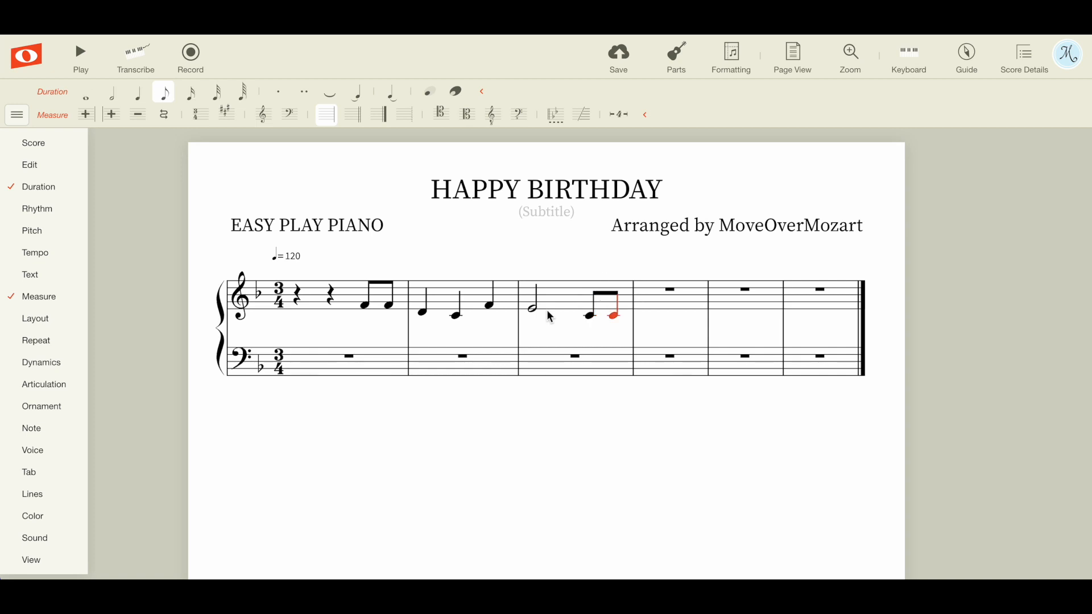
# - Fill the fourth treble measure with the quarter notes D, C and G
pyautogui.press('Right')
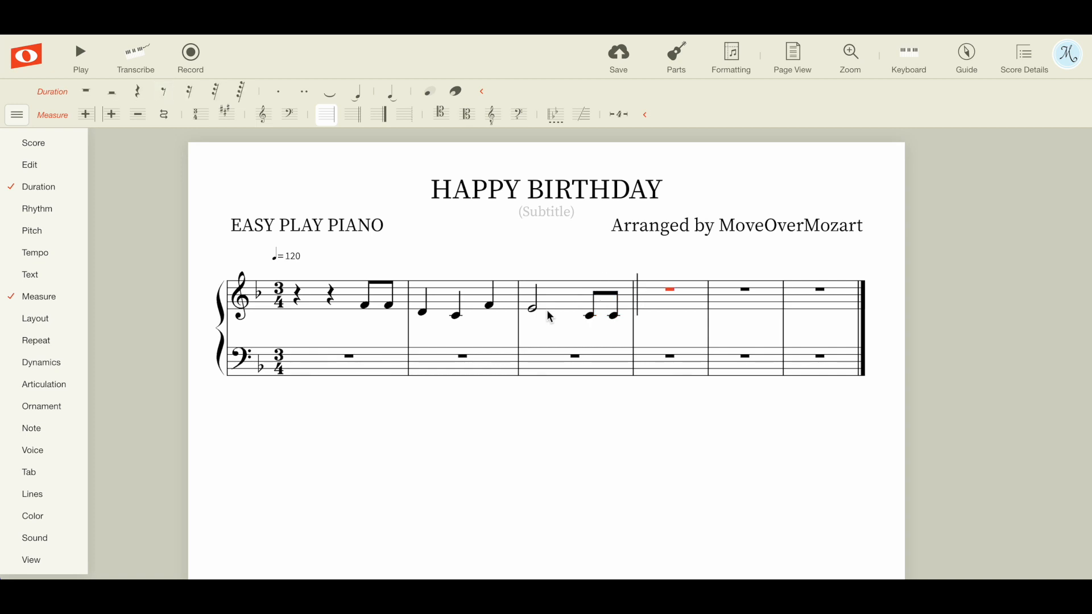
pyautogui.press('d')
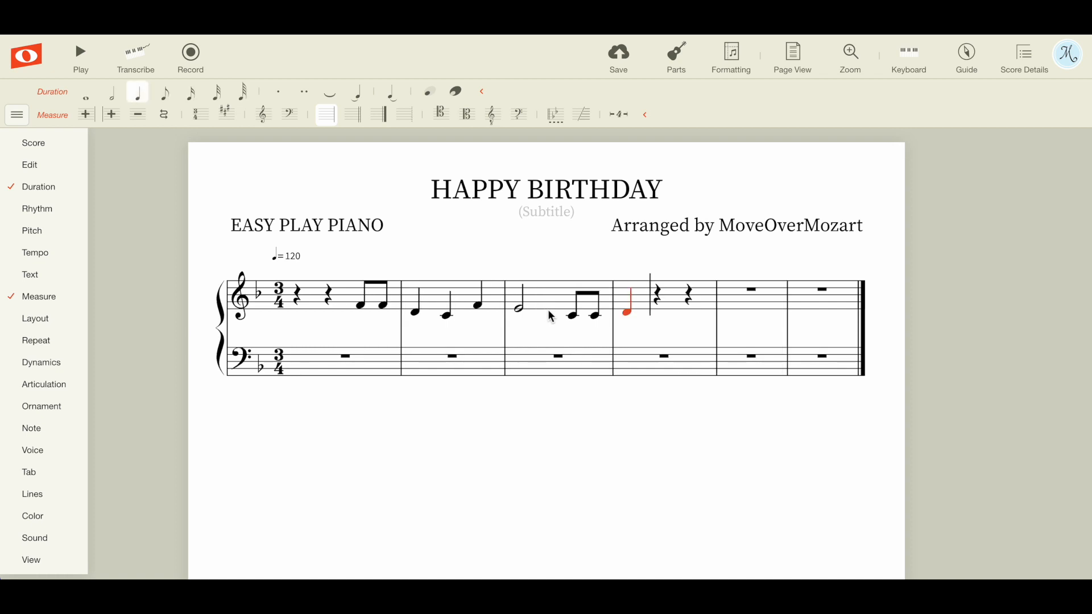
pyautogui.press('c')
pyautogui.press('f')
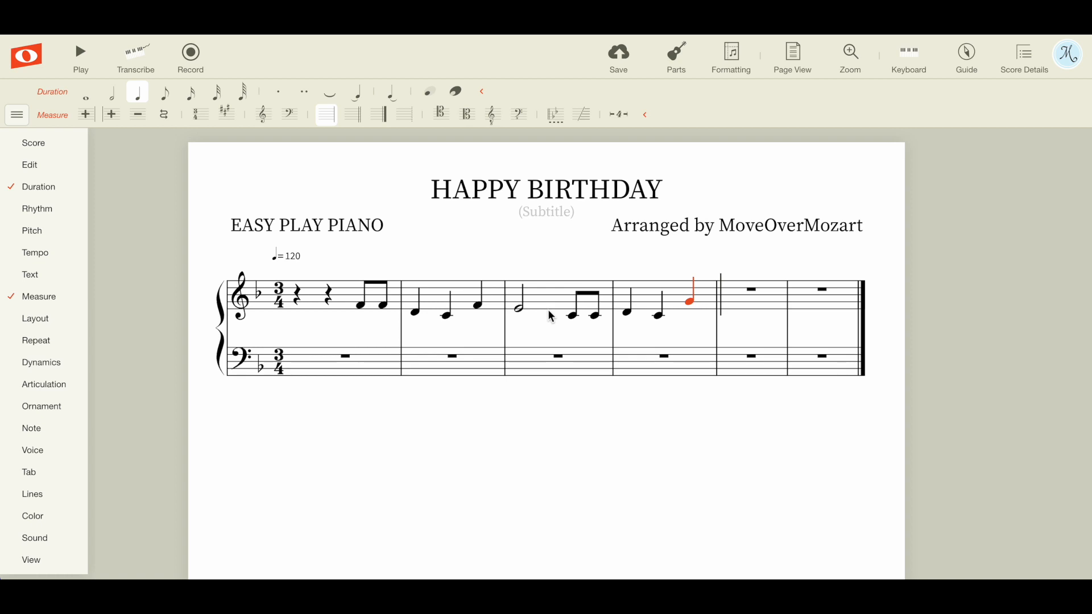
# - Add an F at the start of the fifth treble measure and make it a half note
pyautogui.press('e')
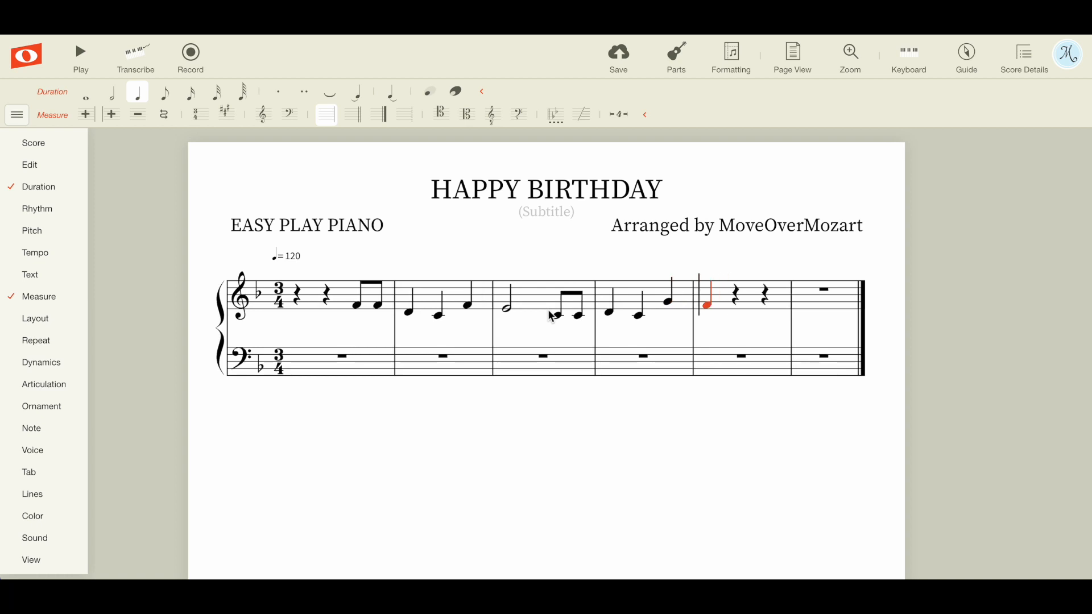
pyautogui.press('4')
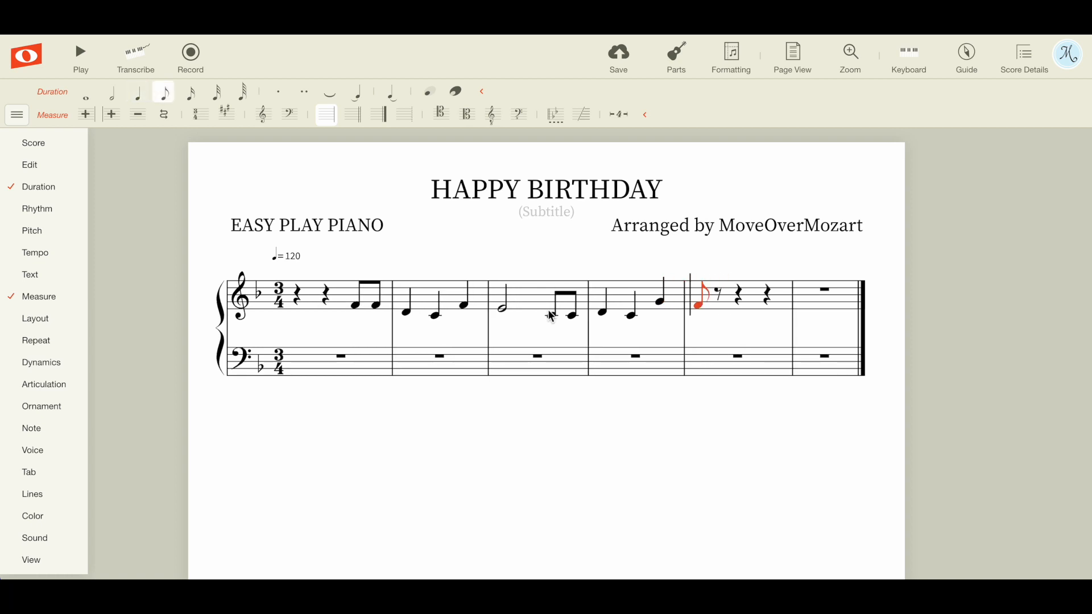
pyautogui.press('5')
pyautogui.press('6')
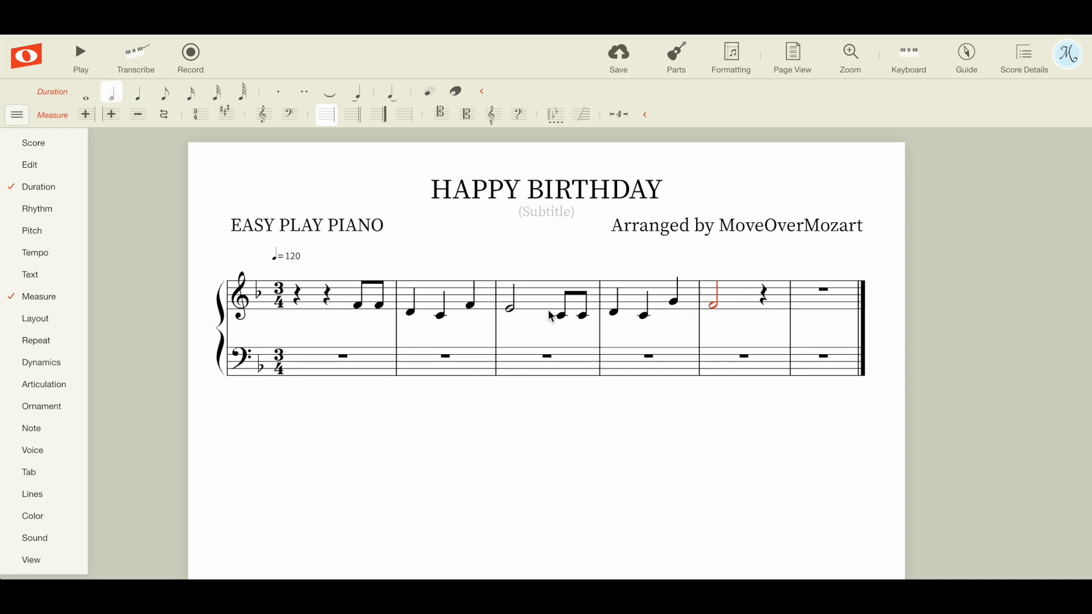
# - Fill beat 3 of the fifth treble measure with two eighth-note middle Cs
pyautogui.press('Right')
pyautogui.press('e')
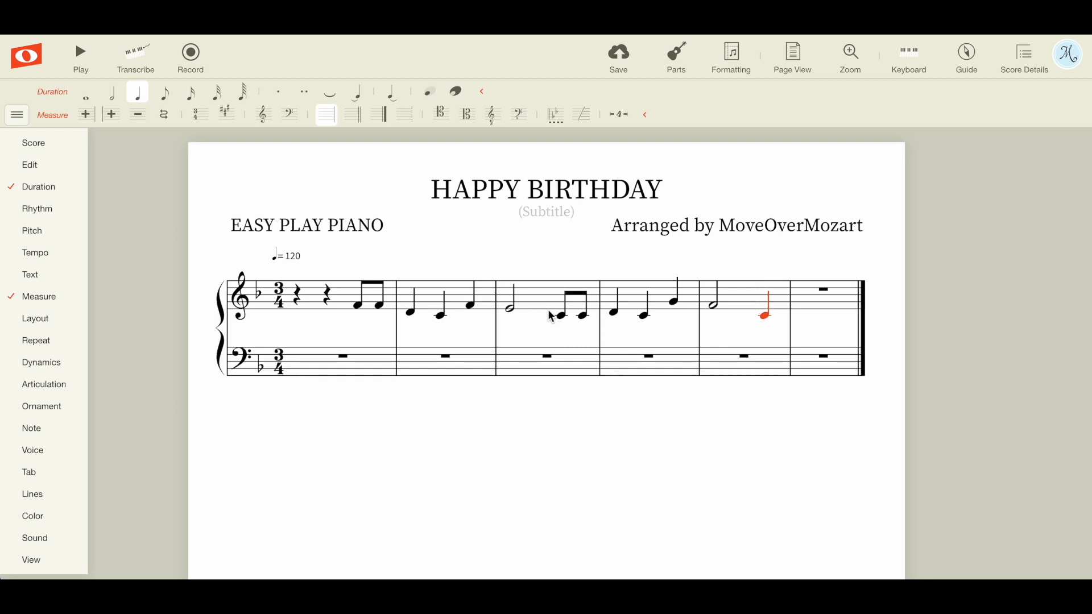
pyautogui.press('4')
pyautogui.press('Right')
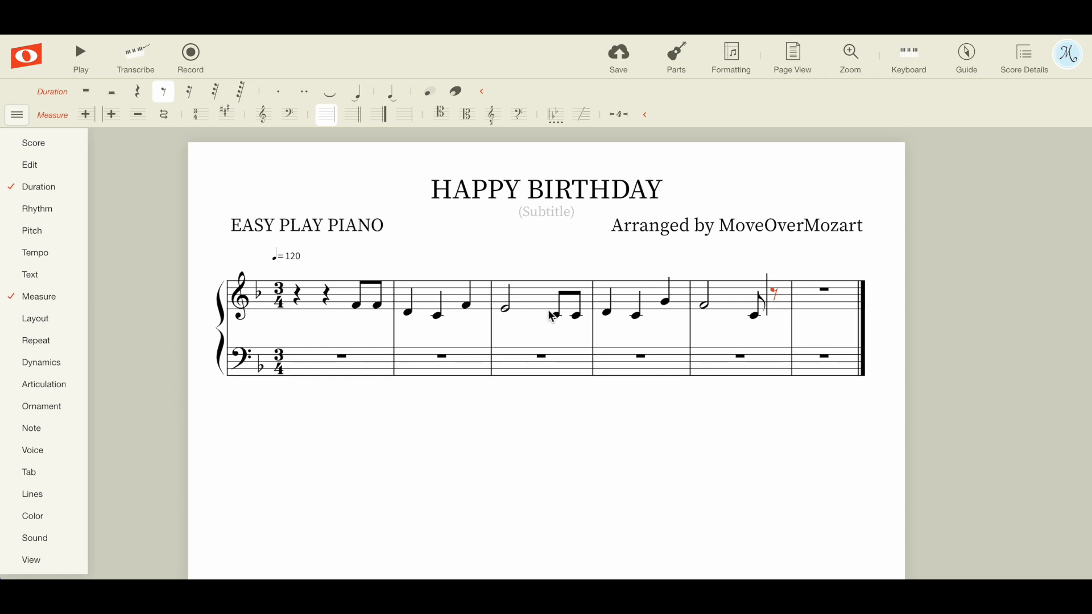
pyautogui.press('c')
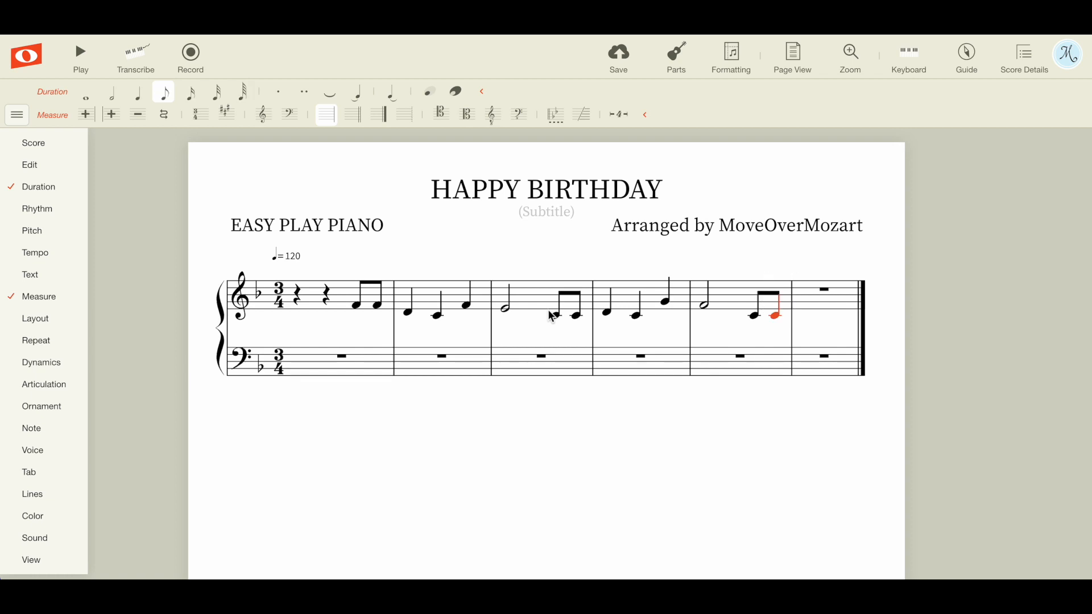
# - Fill the sixth treble measure with the quarter notes high C, A and F
pyautogui.press('Right')
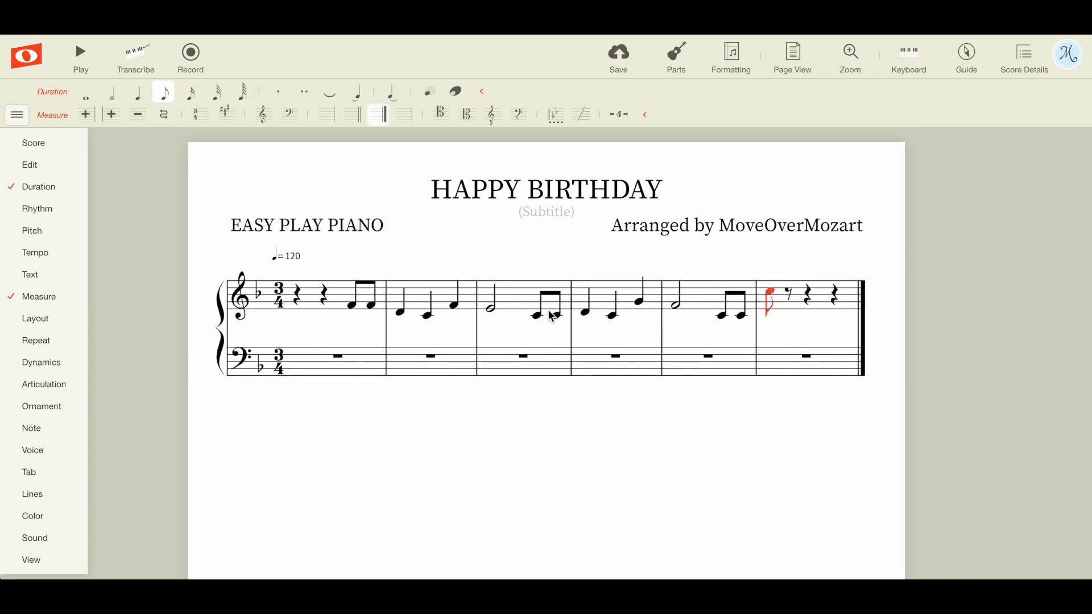
pyautogui.press(']')
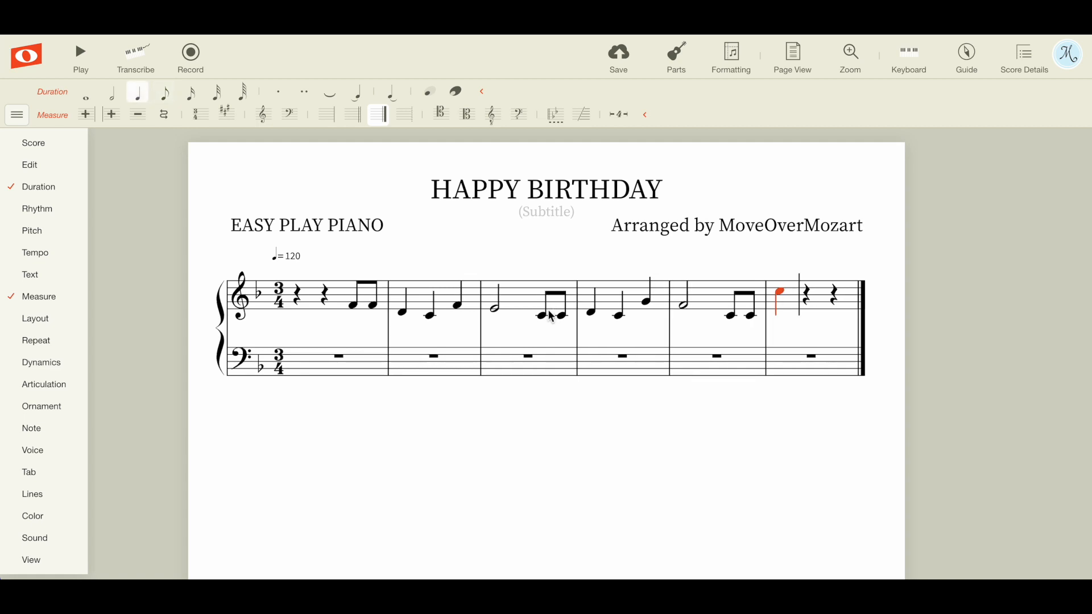
pyautogui.press('a')
pyautogui.press('f')
# - Fill the seventh treble measure with quarter notes E and D, followed by two eighth-note Bs on beat 3
pyautogui.press('e')
pyautogui.press('d')
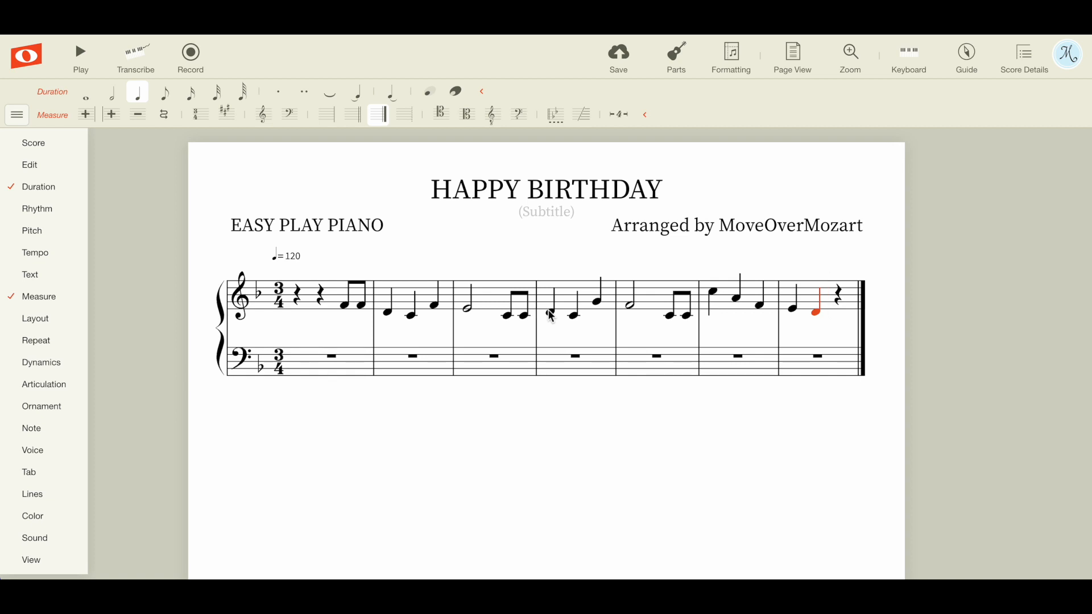
pyautogui.press('b')
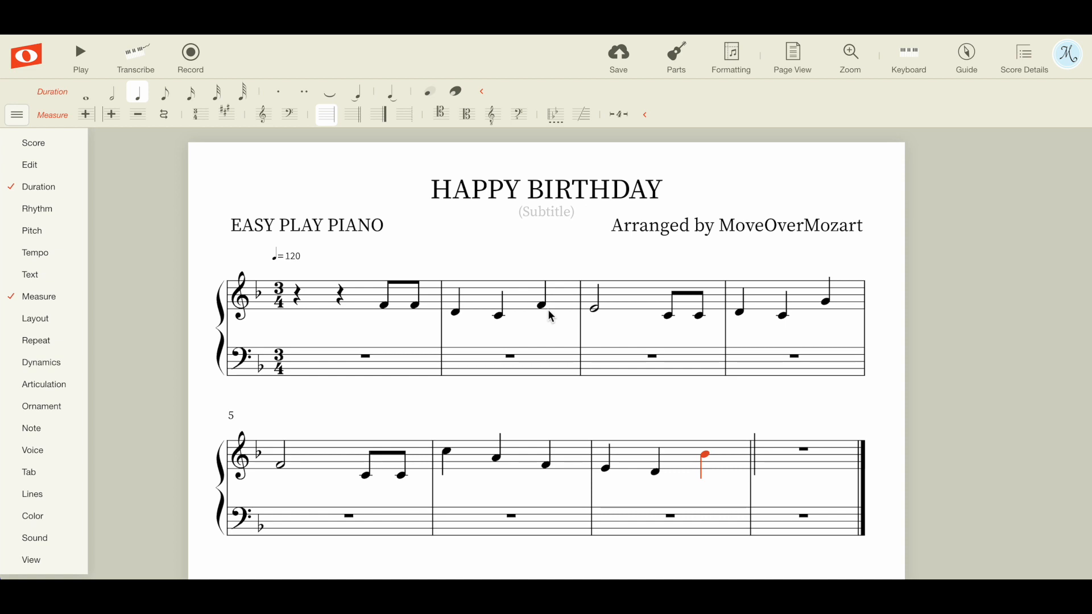
pyautogui.press('Left')
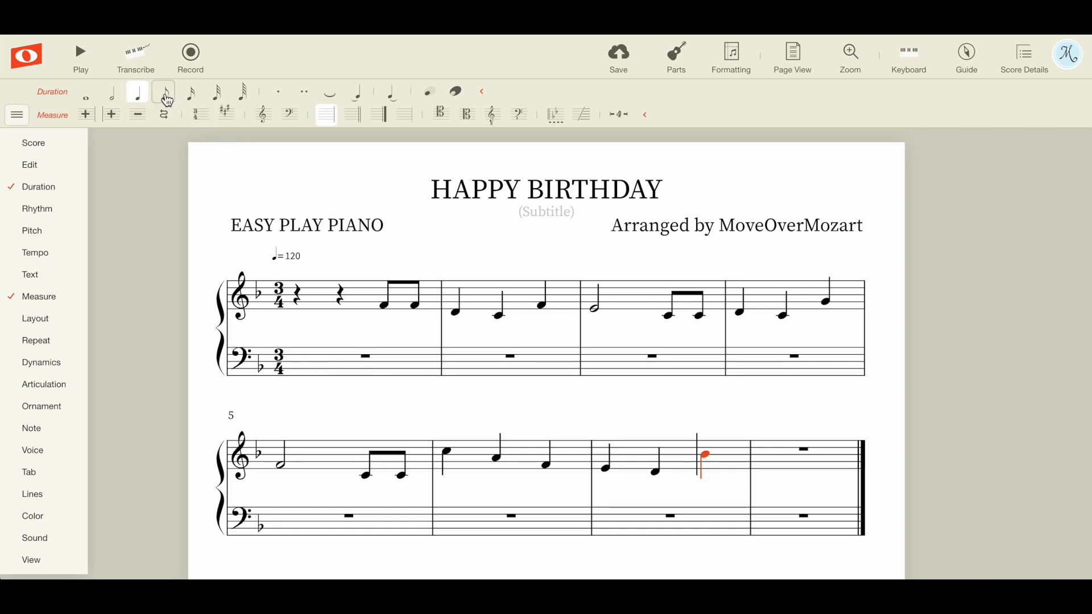
pyautogui.click(165, 92)
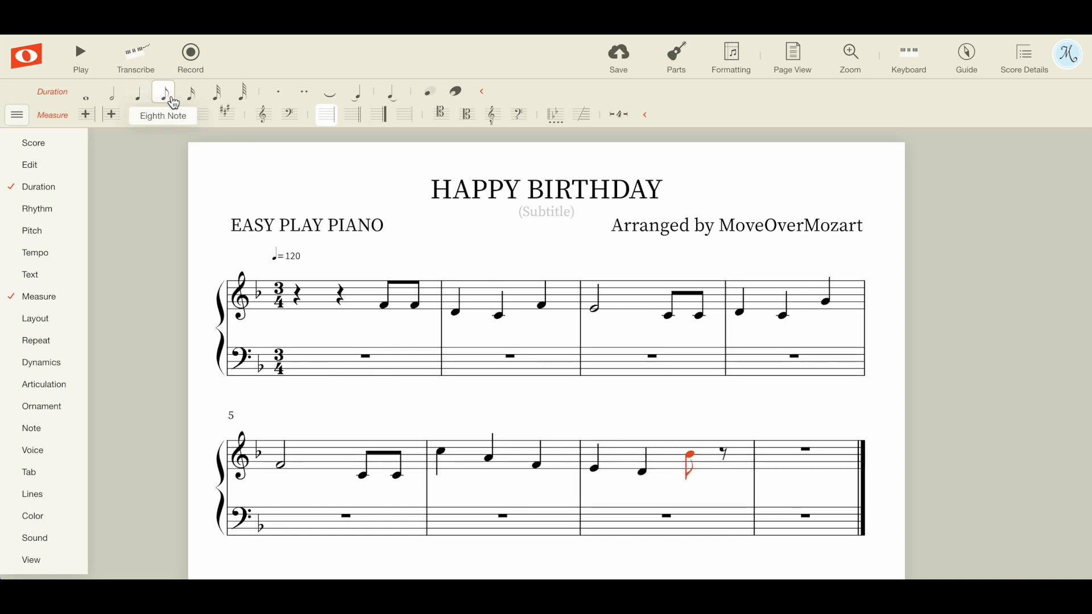
pyautogui.press('b')
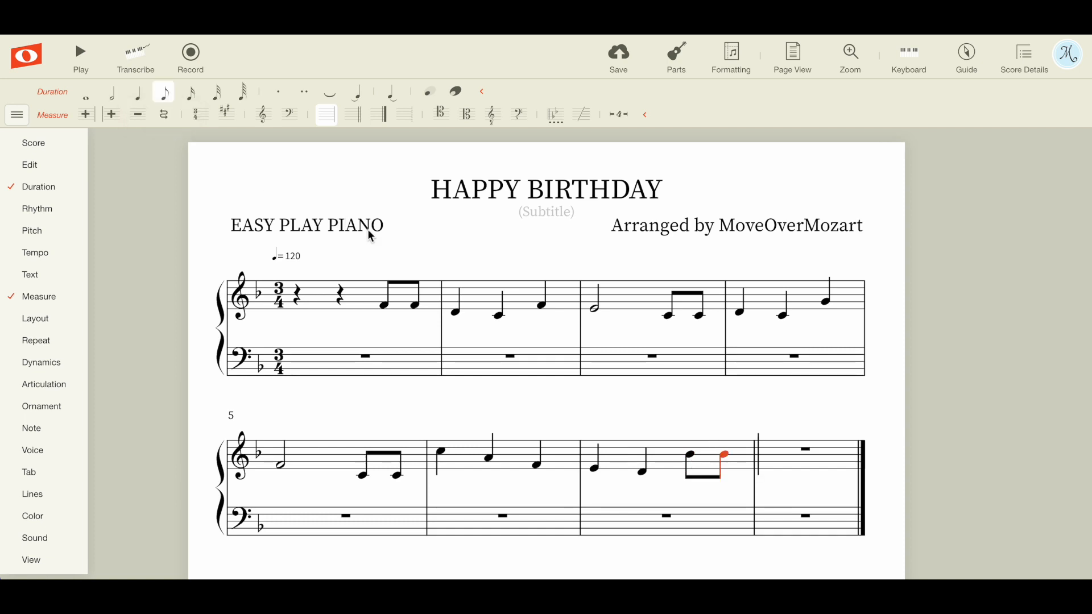
# - Fill the eighth treble measure with the quarter notes A, F and G
pyautogui.press('c')
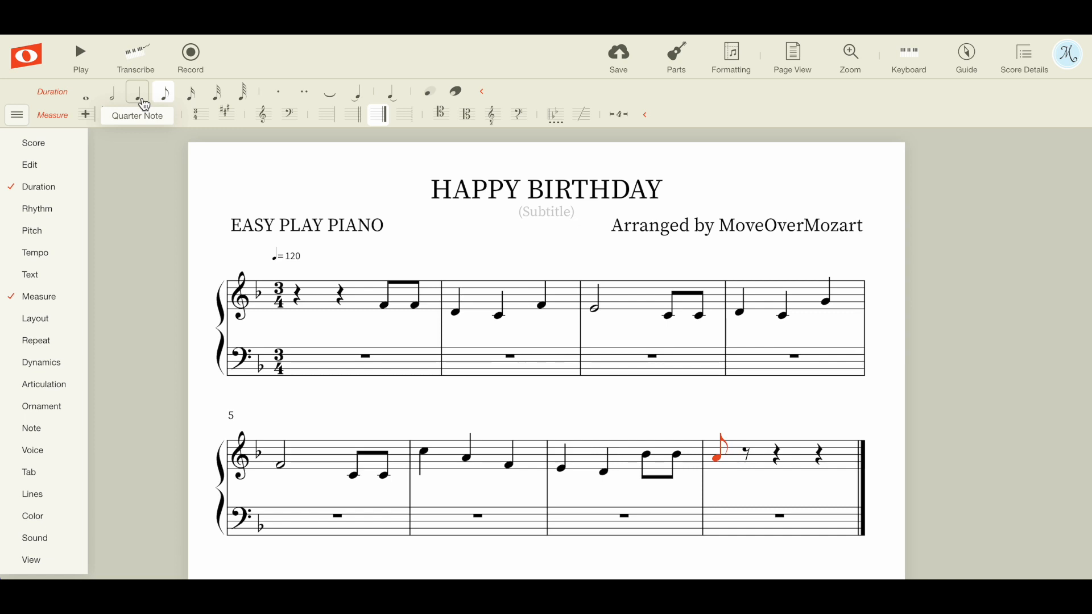
pyautogui.click(142, 101)
pyautogui.press('f')
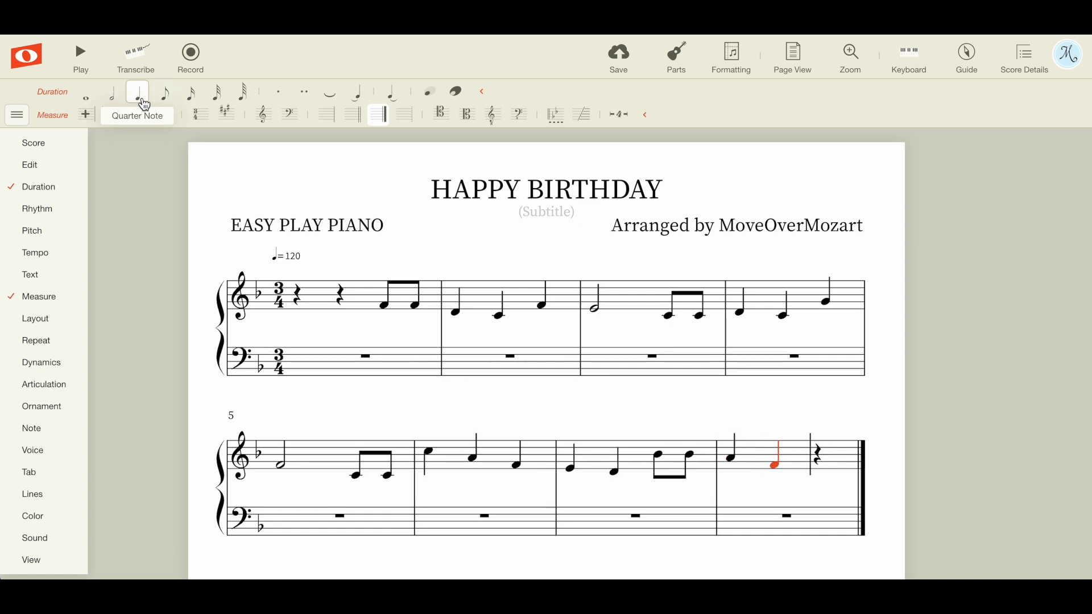
pyautogui.press('g')
# - Add an F in the ninth treble measure and make it a dotted half note filling the measure
pyautogui.press('f')
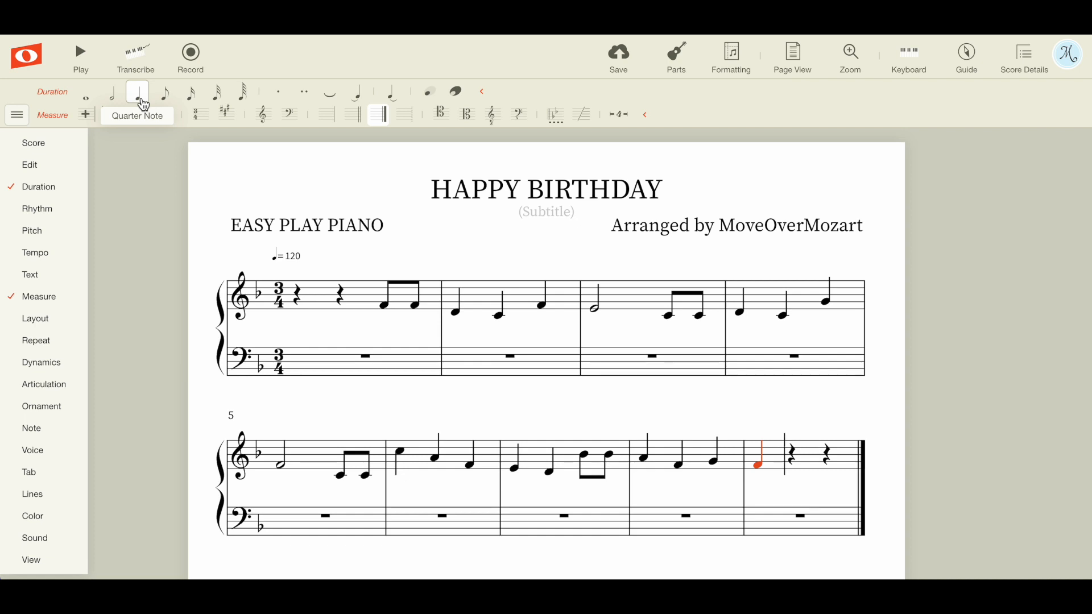
pyautogui.press('h')
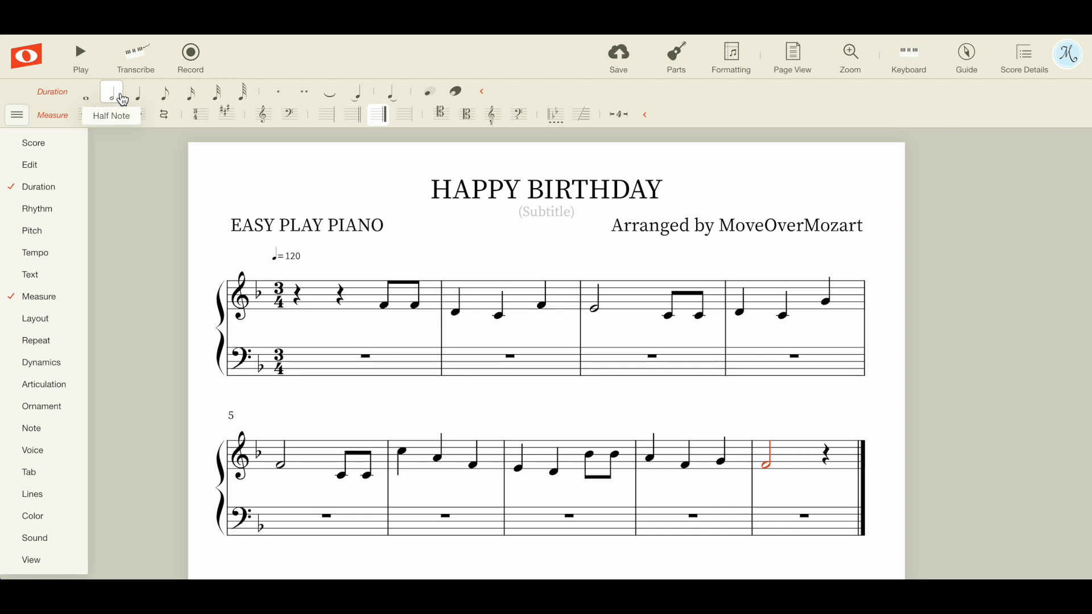
pyautogui.click(279, 94)
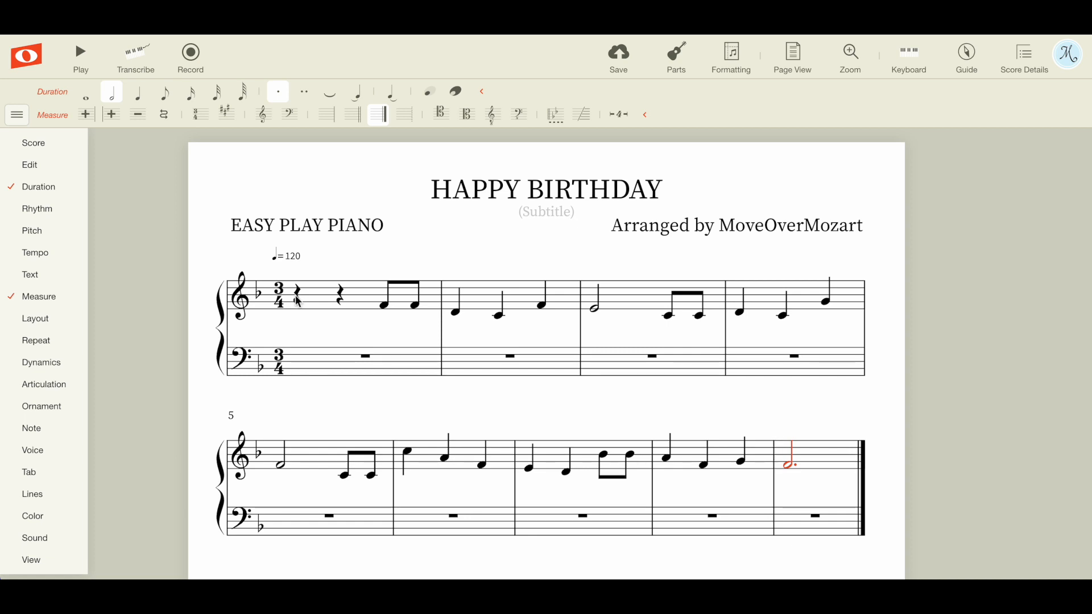
# - Start the lyrics under the first eighth note of measure 1 and enter "Hap-py birth-day to you." through measure 3
pyautogui.click(385, 308)
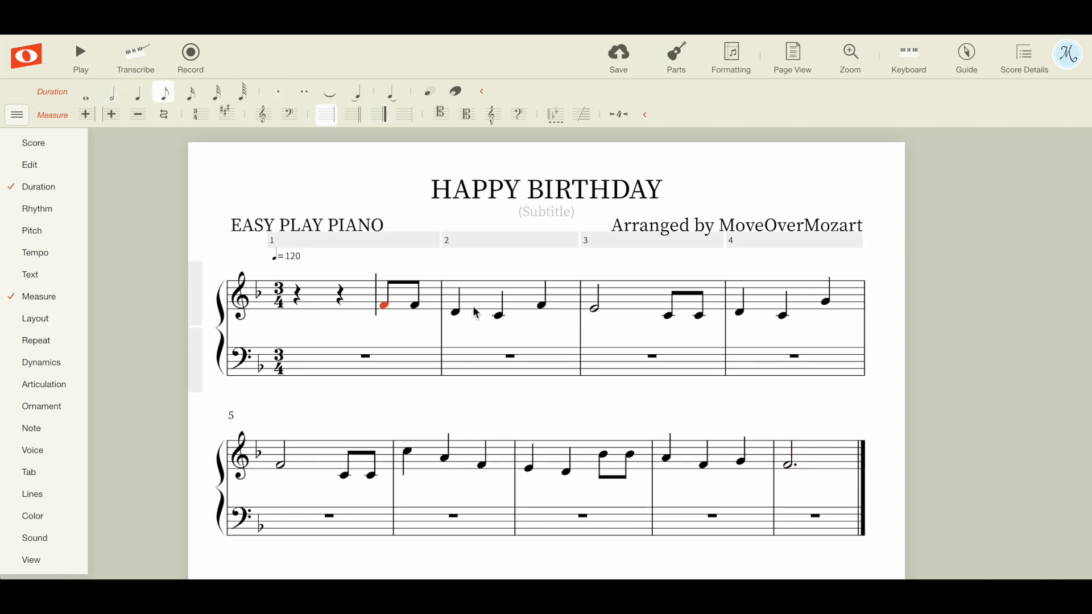
pyautogui.click(457, 312)
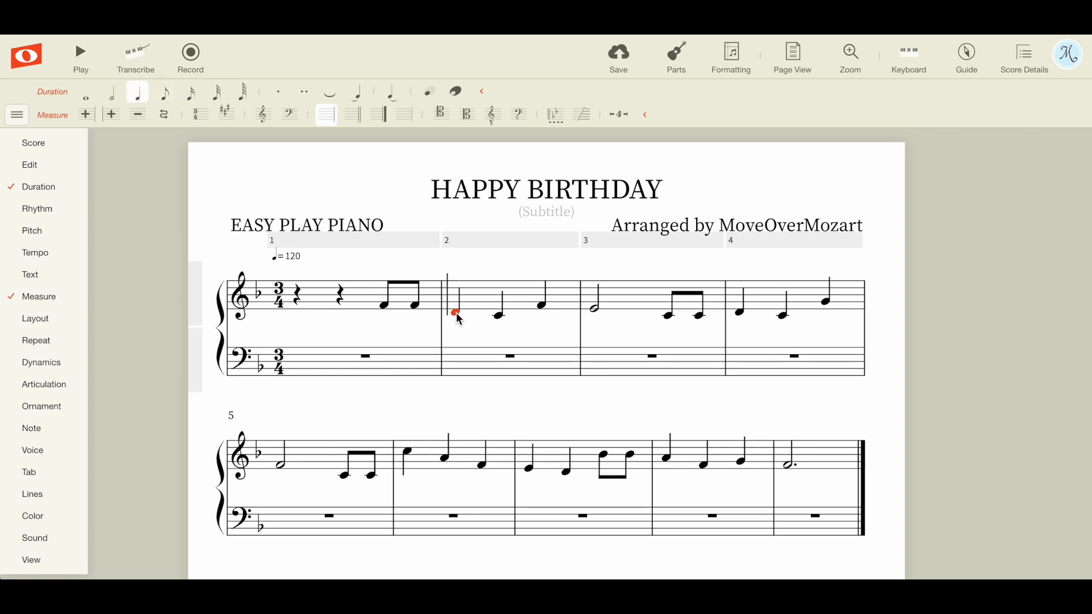
pyautogui.click(385, 310)
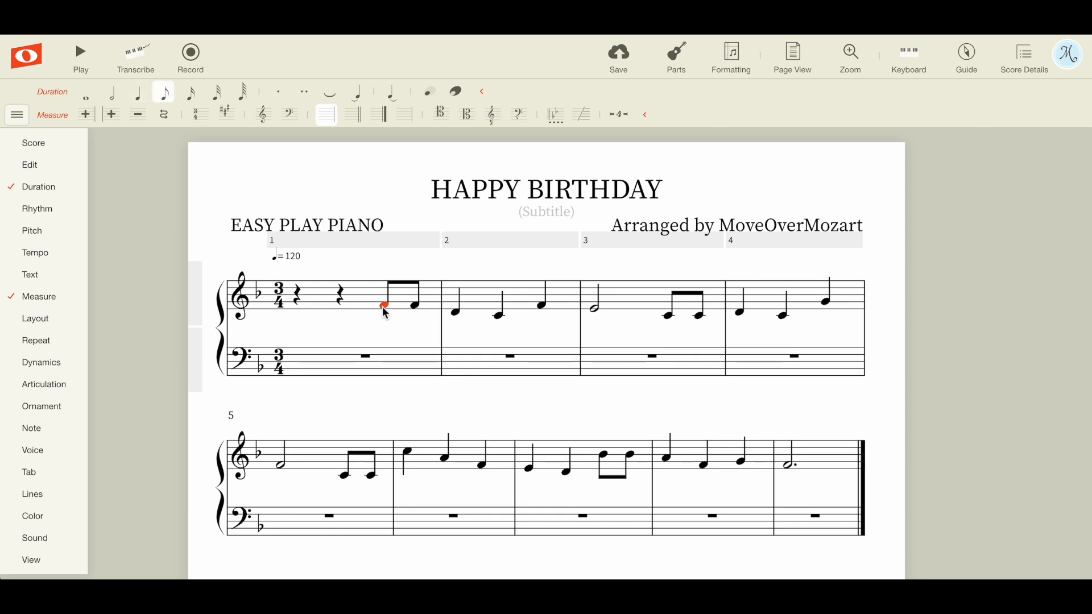
pyautogui.moveTo(41, 280)
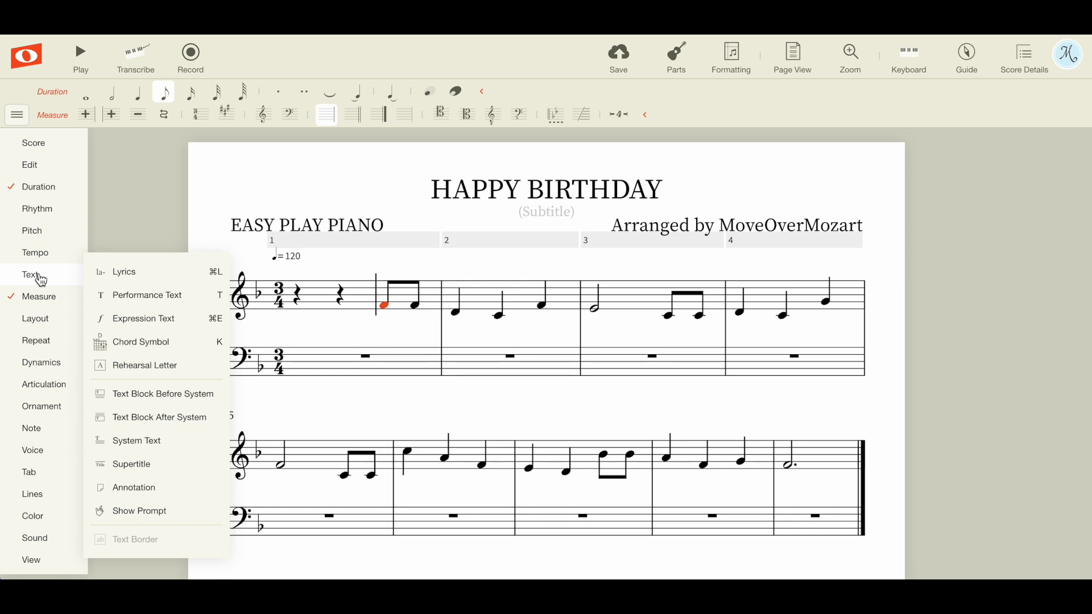
pyautogui.click(141, 296)
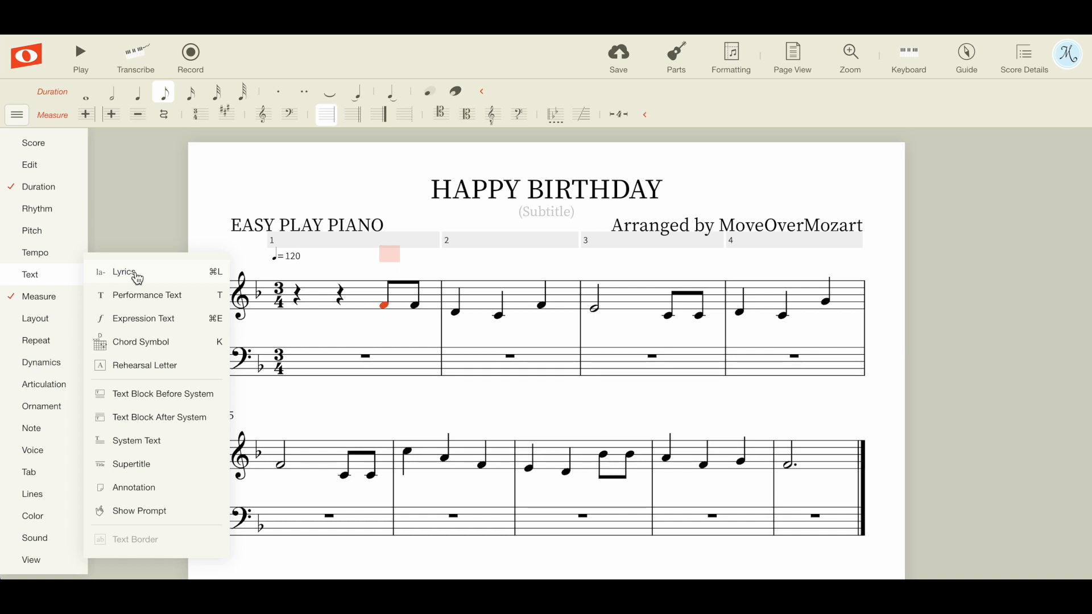
pyautogui.click(137, 278)
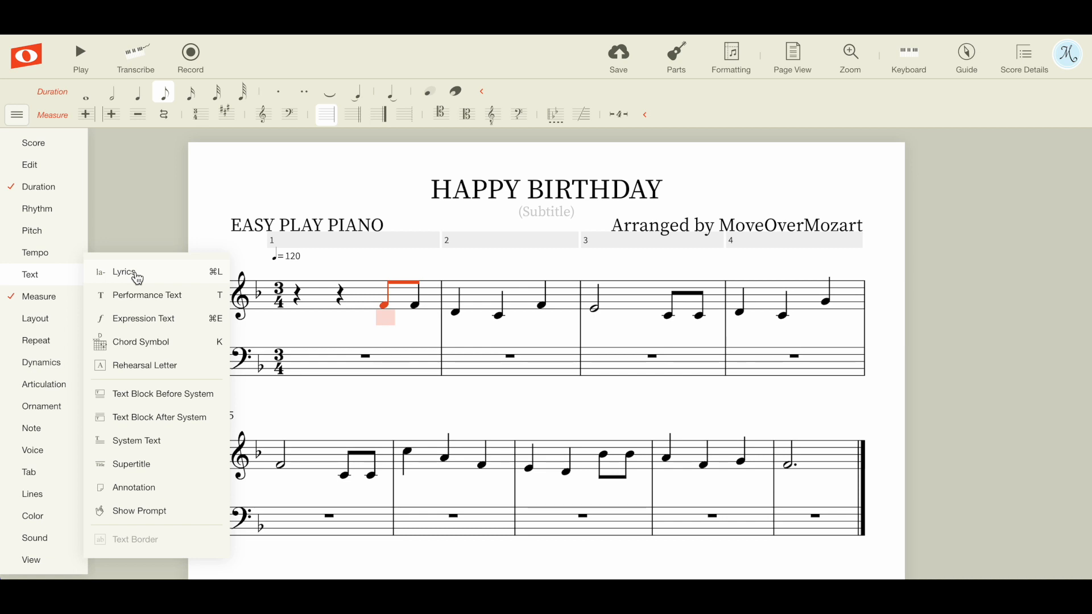
pyautogui.write('Hap-py ')
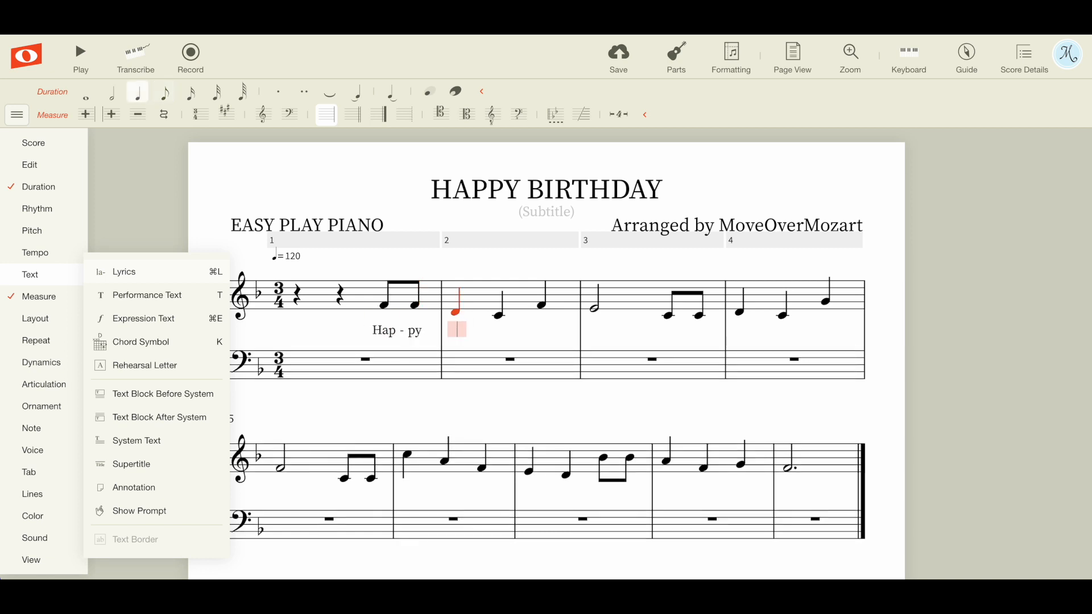
pyautogui.write('birth-day t')
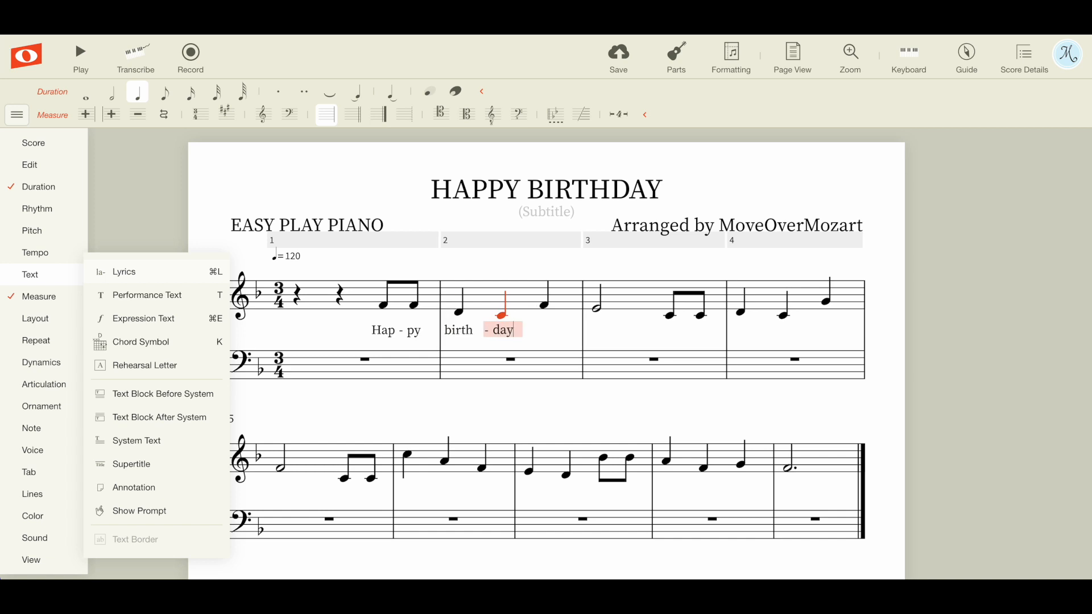
pyautogui.write('o you.')
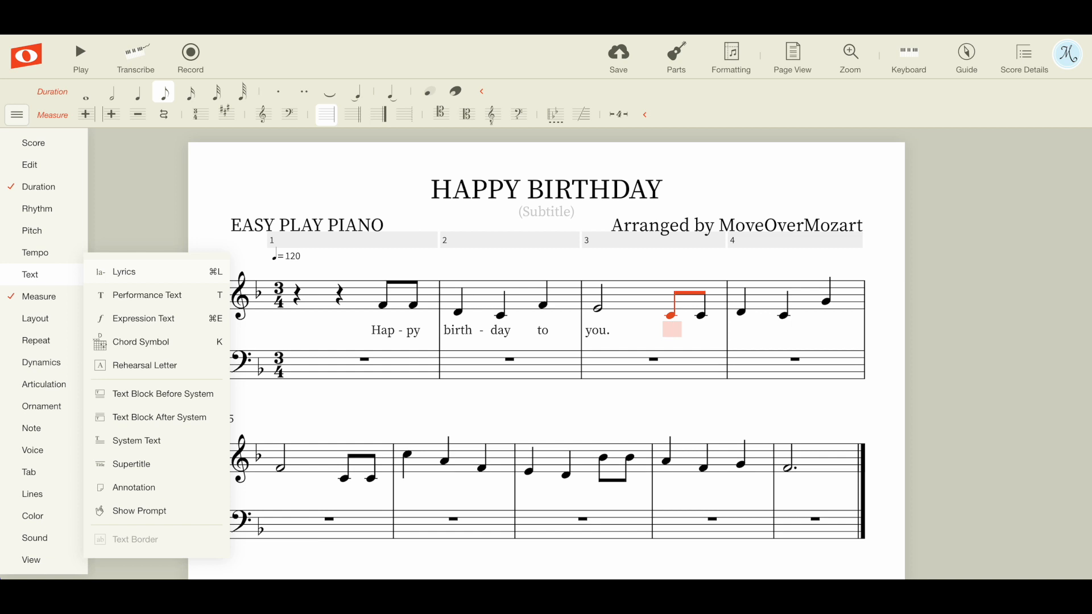
# - Continue the lyrics from the eighth notes of measure 3 with "Hap-py birth-day to you. Hap-py birth-day dear" through measure 6
pyautogui.write('Hap - py birth - day to you. ')
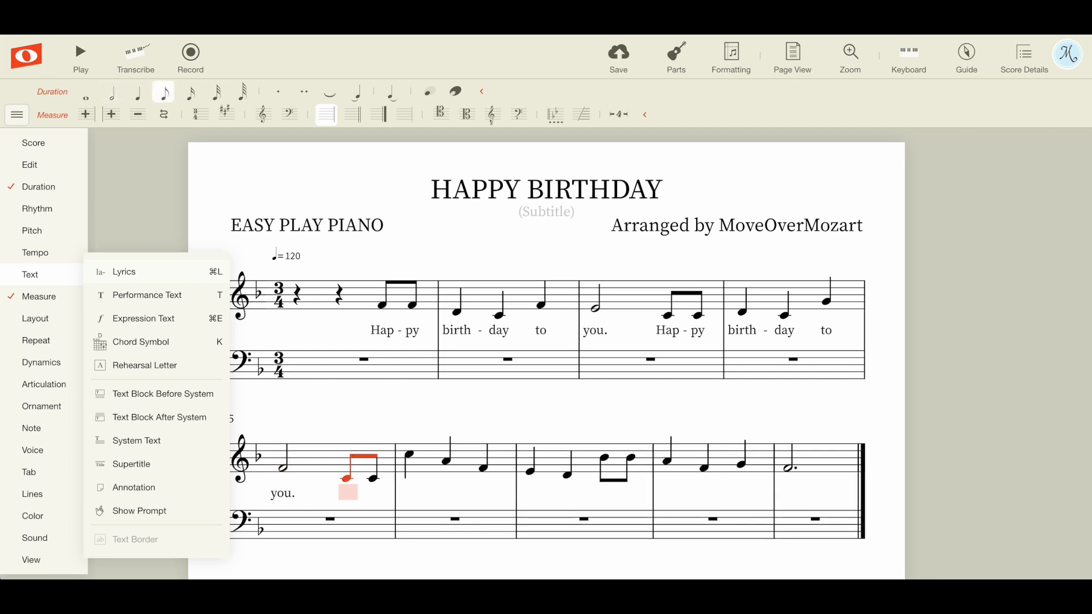
pyautogui.write('Hap-')
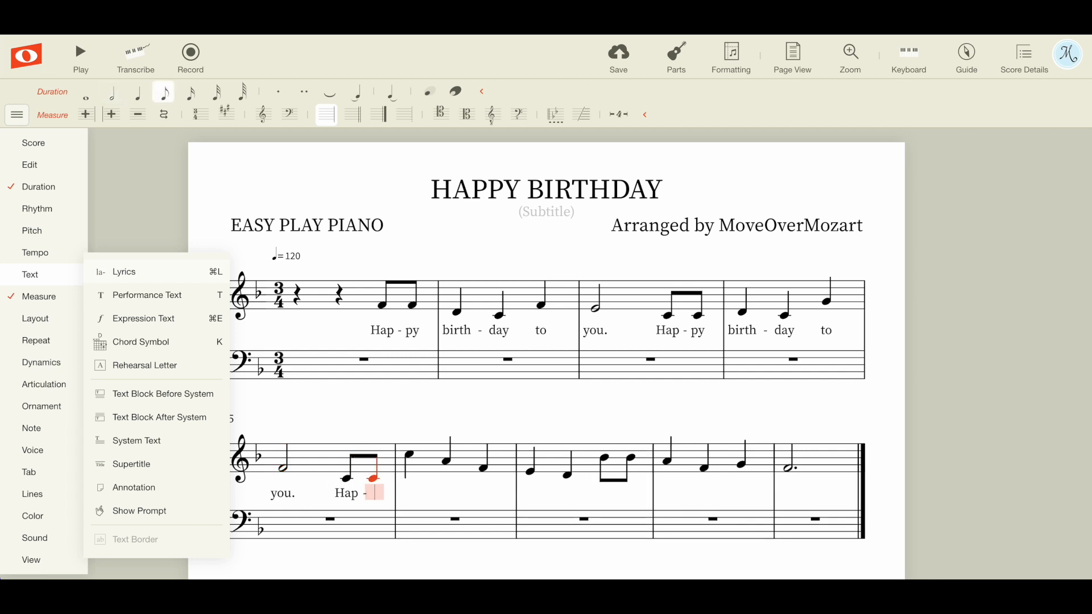
pyautogui.write('py bir')
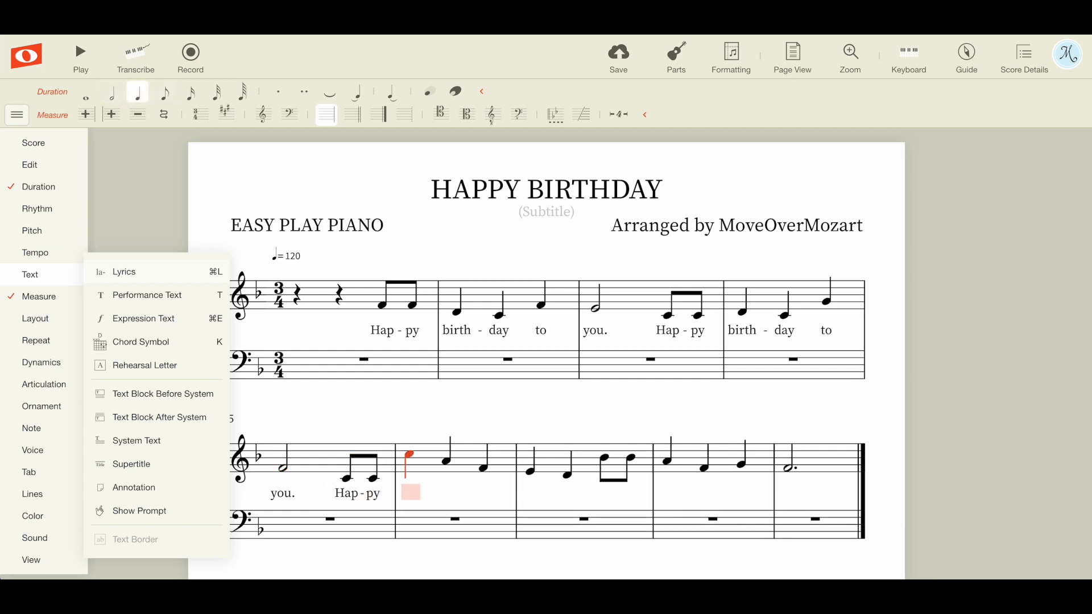
pyautogui.write('th - d')
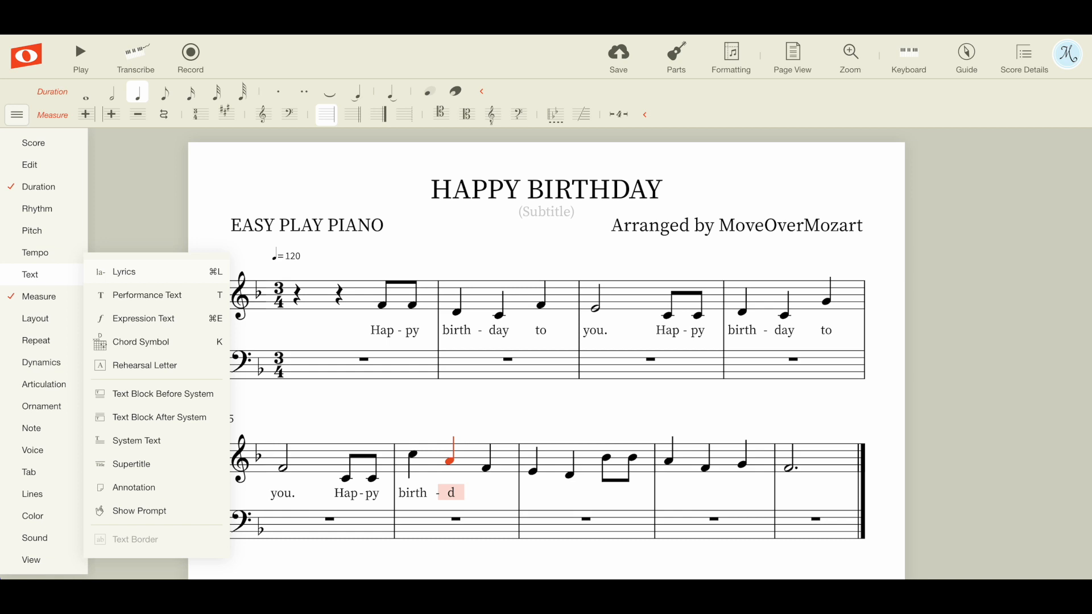
pyautogui.write('ay dear ')
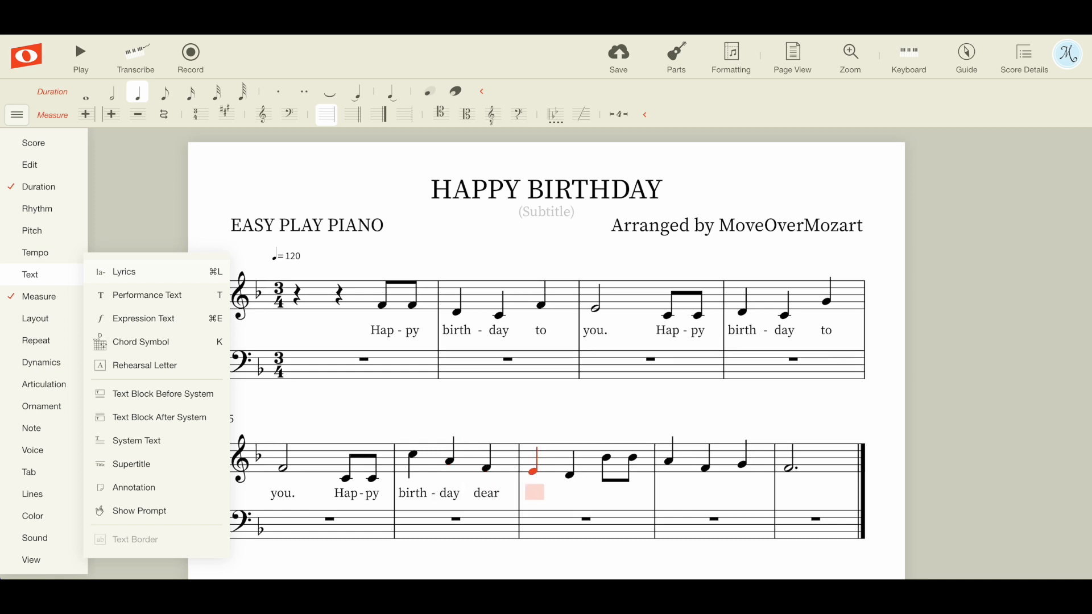
# - Put an underscore blank line under the first two notes of measure 7 as the lyric placeholder for the name
pyautogui.write('fr')
pyautogui.press('BackSpace')
pyautogui.press('BackSpace')
pyautogui.press('space')
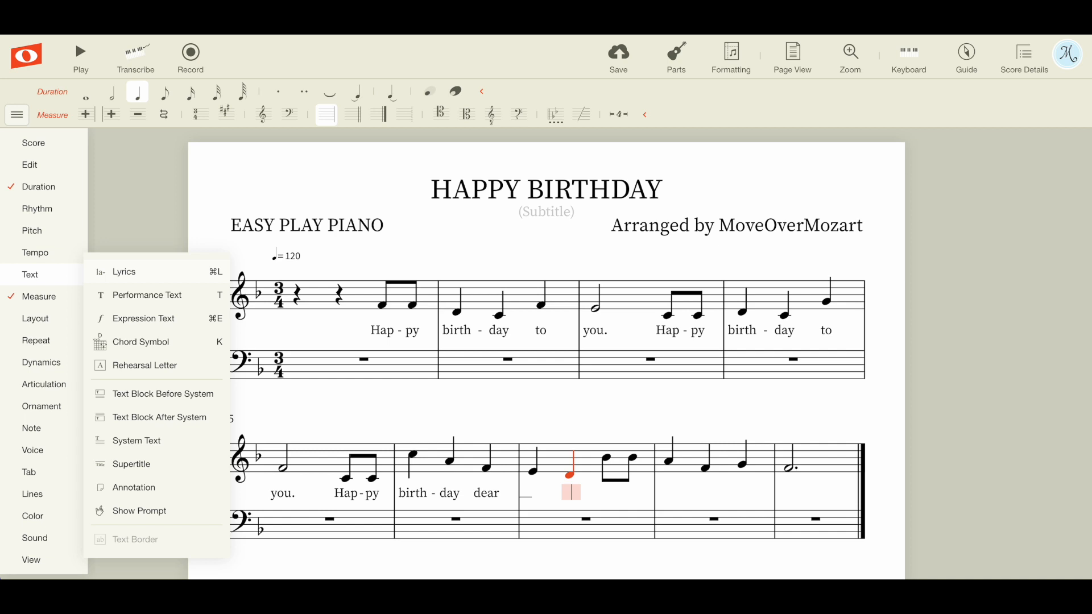
pyautogui.press('space')
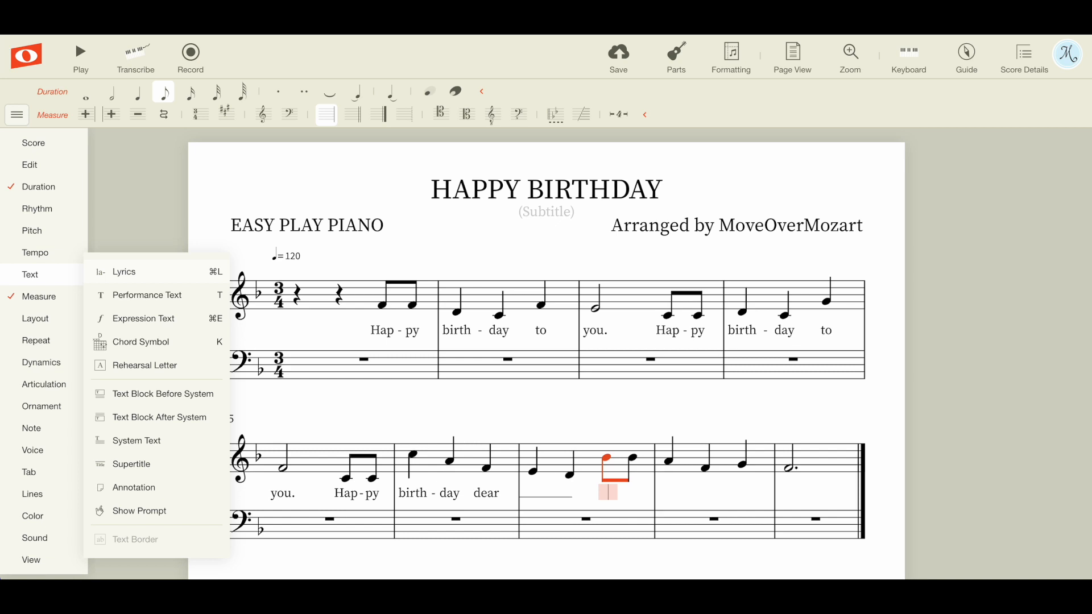
# - Complete the lyrics with "Hap-py birth-day to you." from the eighth notes of measure 7 through measure 9 and end lyric entry
pyautogui.write('Hap-')
pyautogui.write('py')
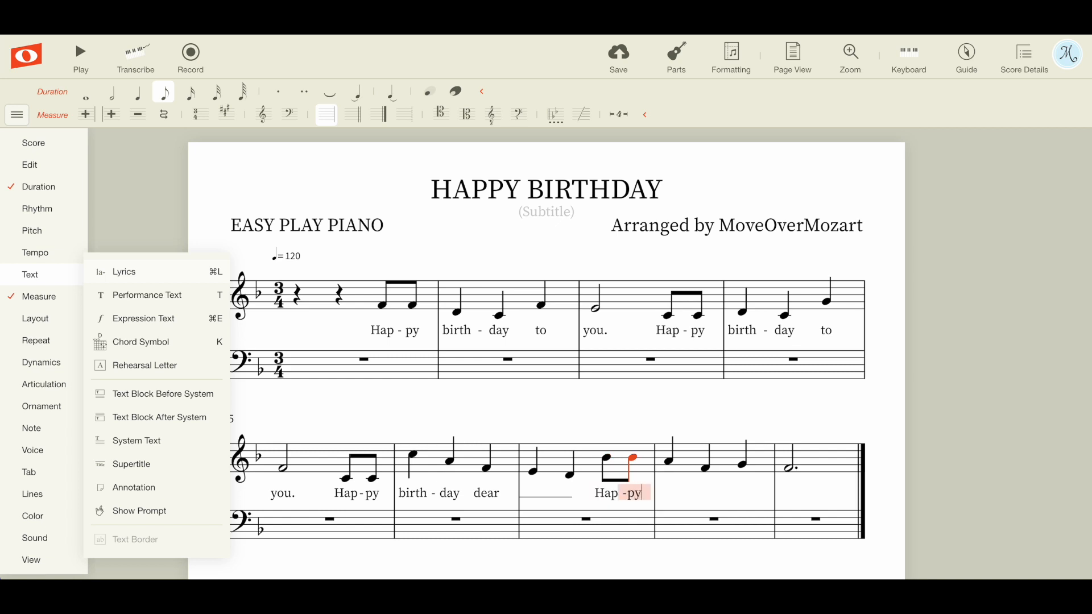
pyautogui.press('space')
pyautogui.write('birth - day')
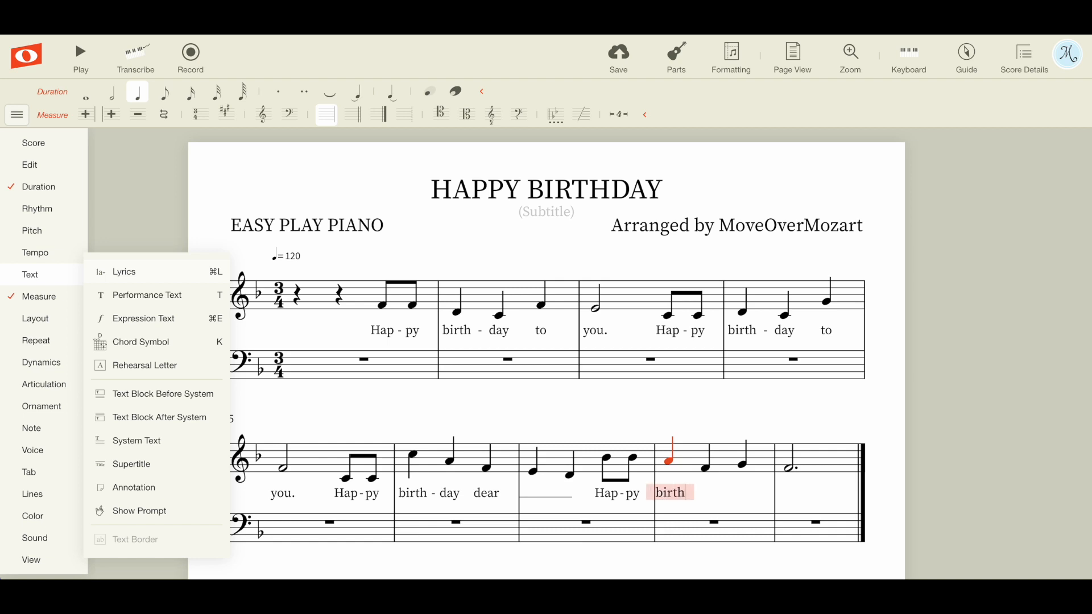
pyautogui.press('space')
pyautogui.write('to')
pyautogui.press('space')
pyautogui.write('you.')
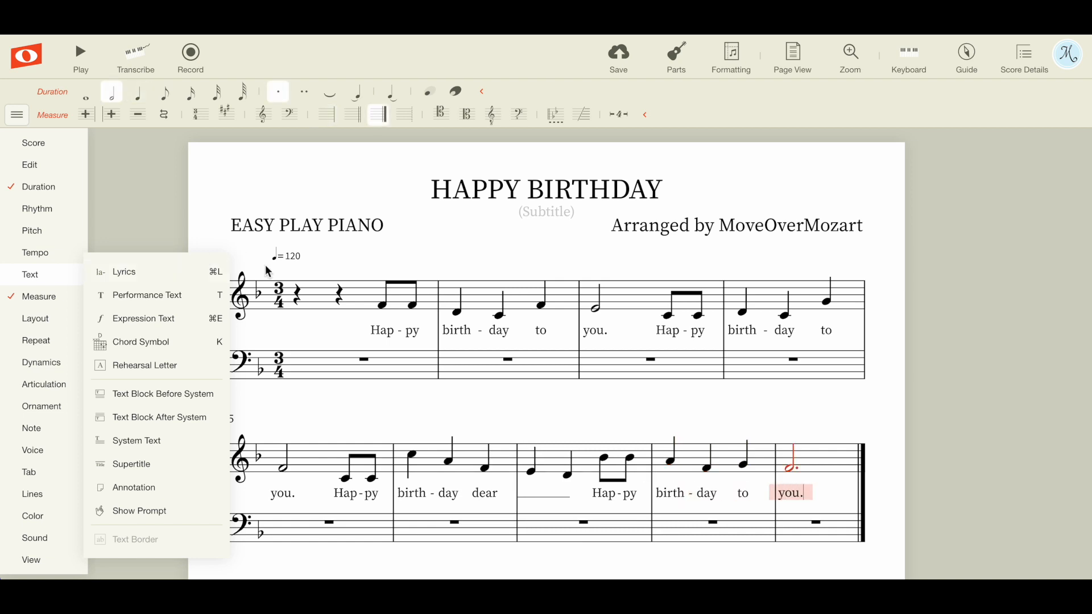
pyautogui.click(859, 433)
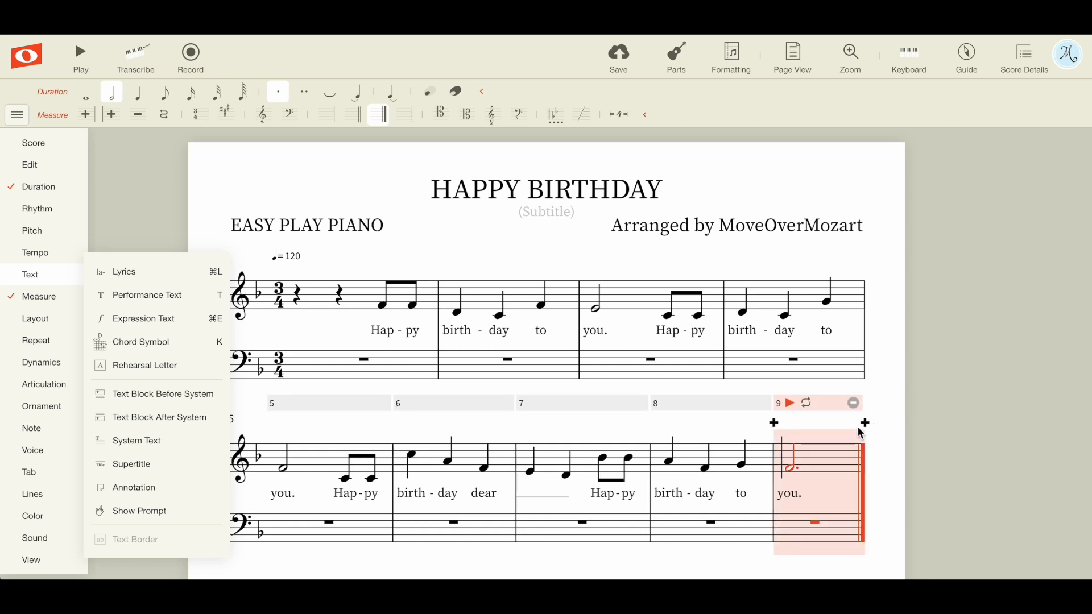
pyautogui.click(882, 412)
# - Add the chord symbol FM above the first note of measure 2
pyautogui.scroll(-3, 333, 309)
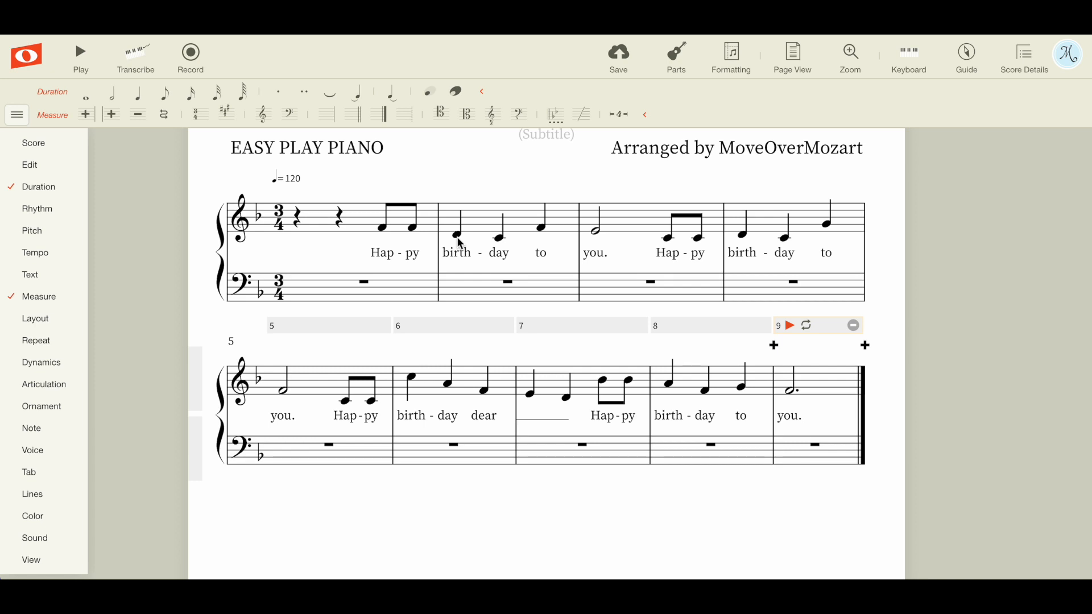
pyautogui.scroll(-1, 458, 240)
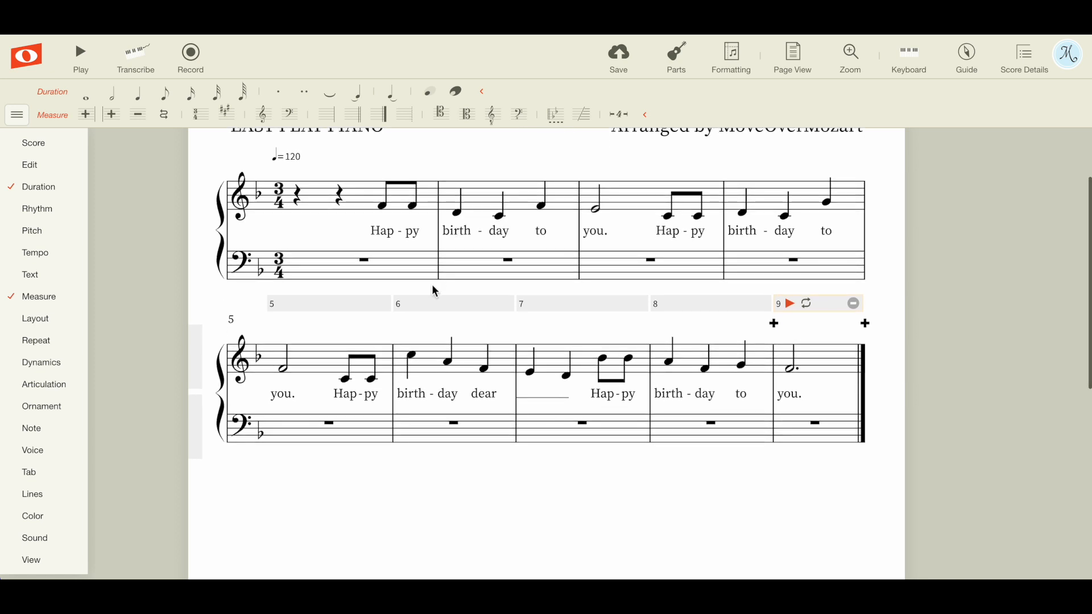
pyautogui.scroll(2, 432, 284)
pyautogui.click(55, 350)
pyautogui.click(38, 276)
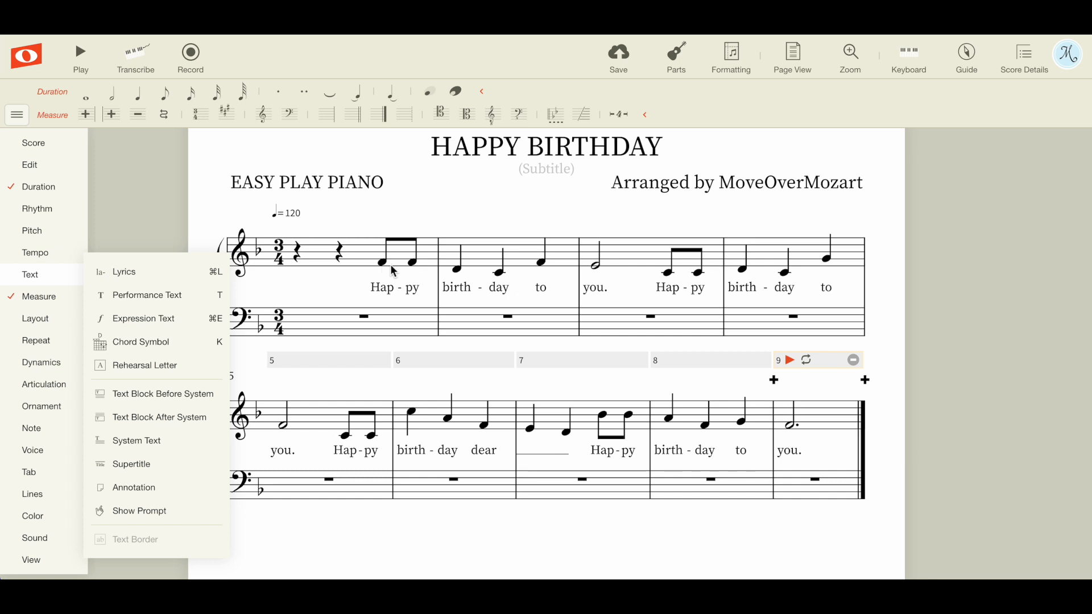
pyautogui.click(458, 271)
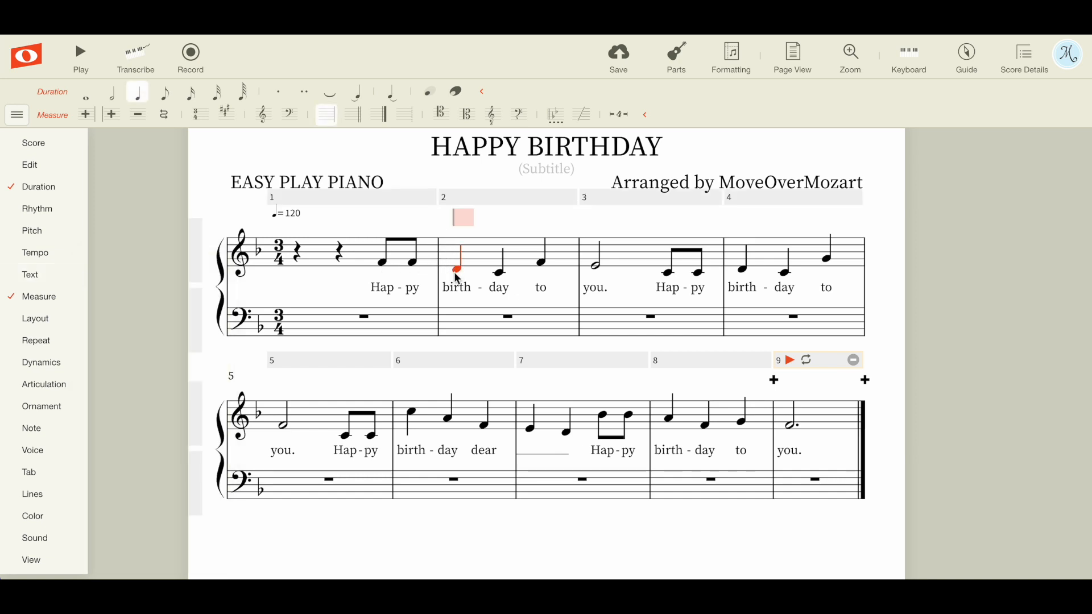
pyautogui.write('FM')
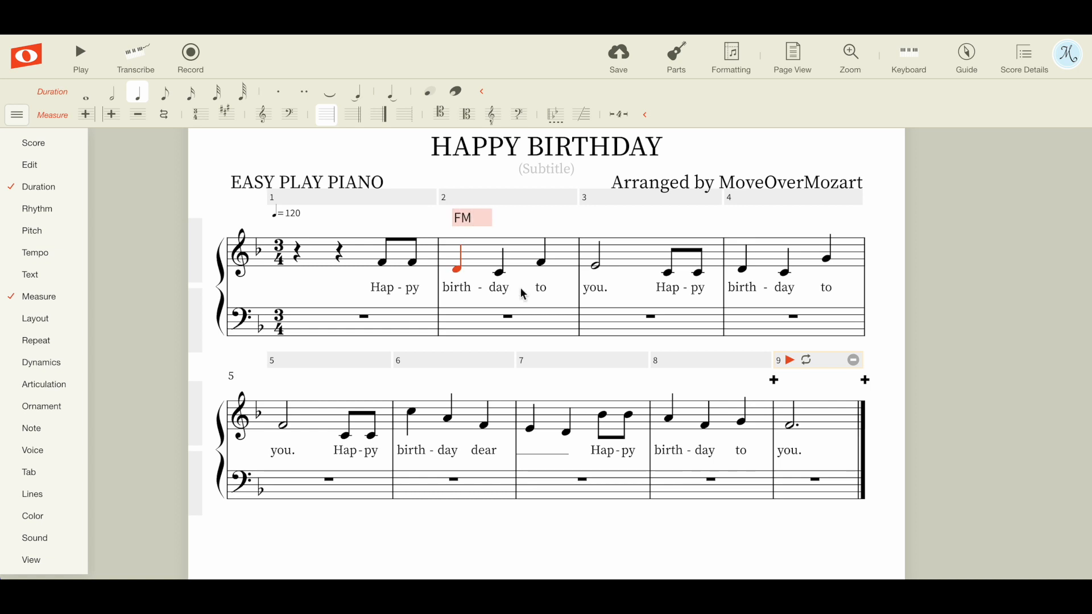
# - Add the chord symbol CM7 above the half note in measure 3, keeping the note's original pitch
pyautogui.click(597, 268)
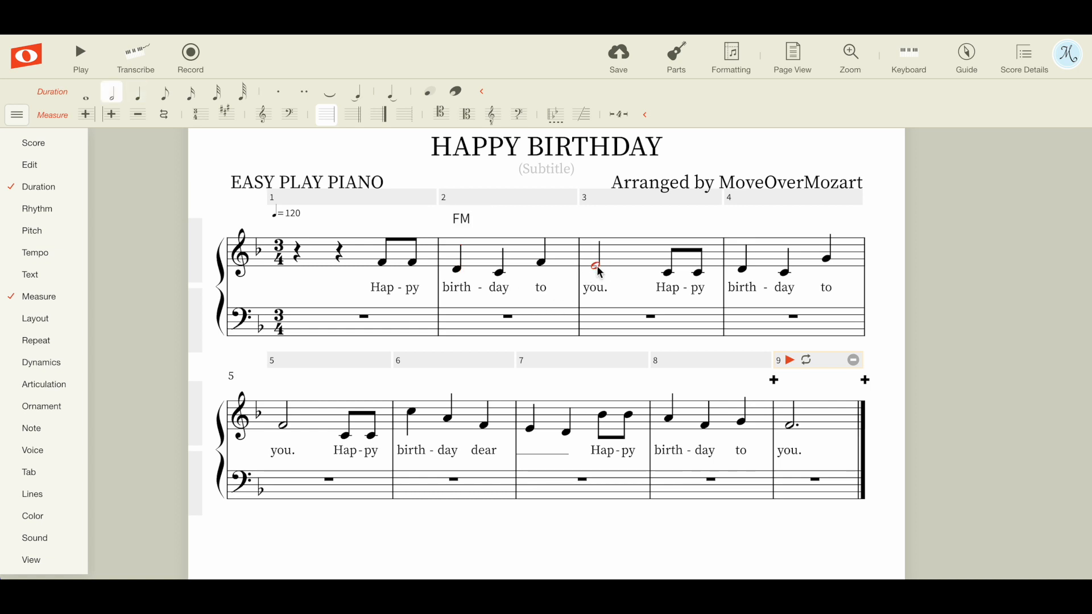
pyautogui.press('Right')
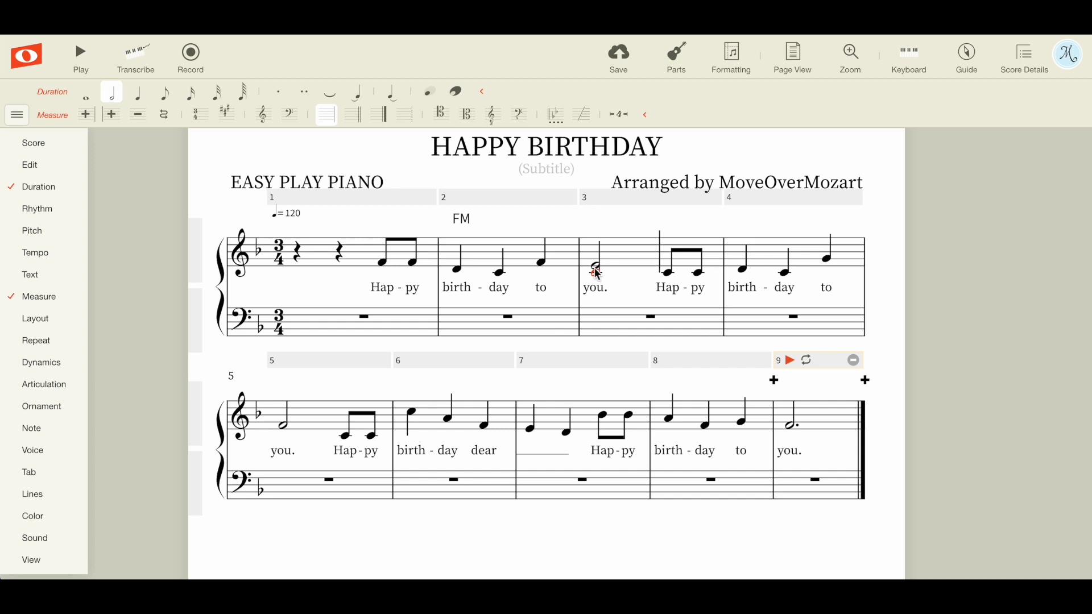
pyautogui.press('Up')
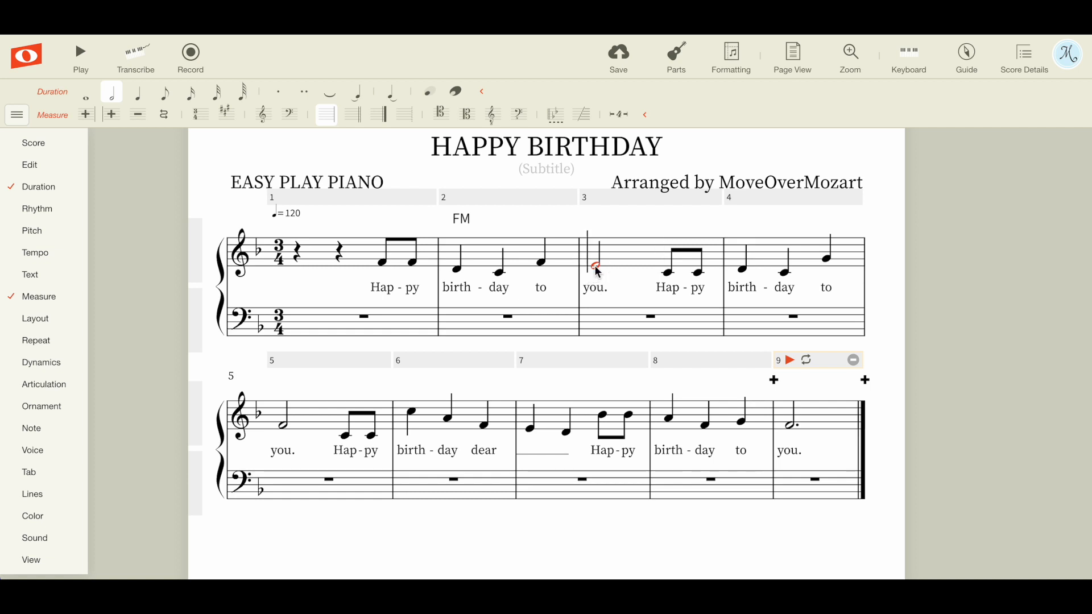
pyautogui.write('CM7')
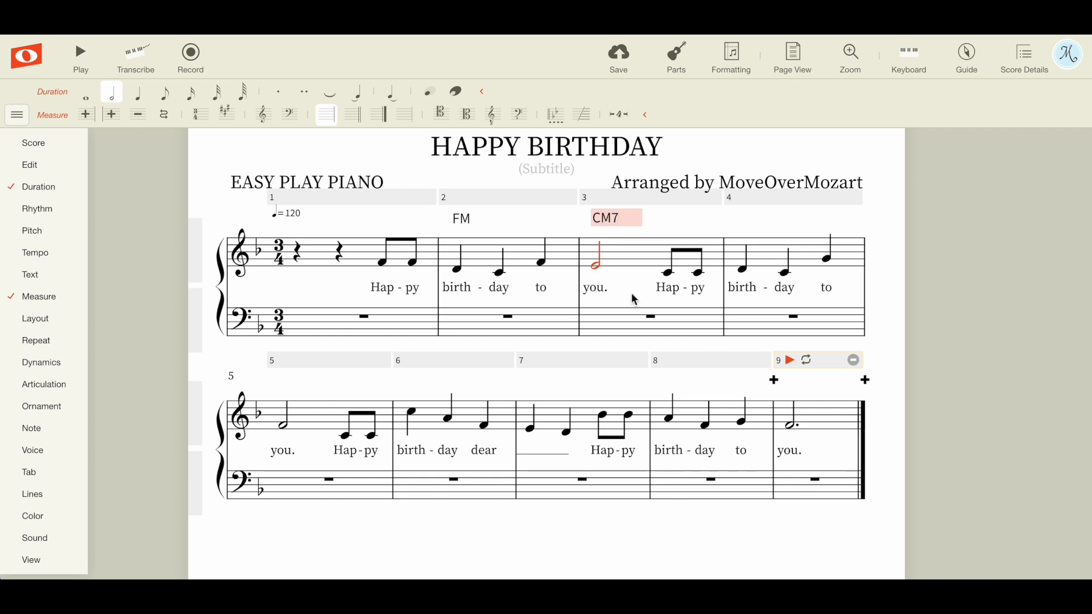
pyautogui.click(670, 275)
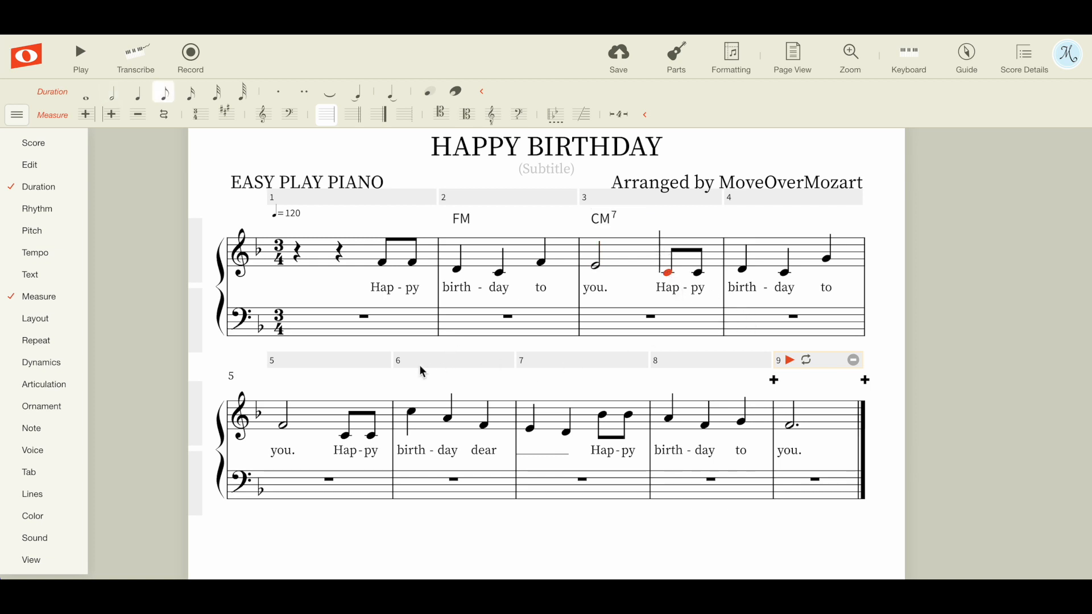
# - Add the chord symbol FM above the half note in measure 5
pyautogui.click(285, 428)
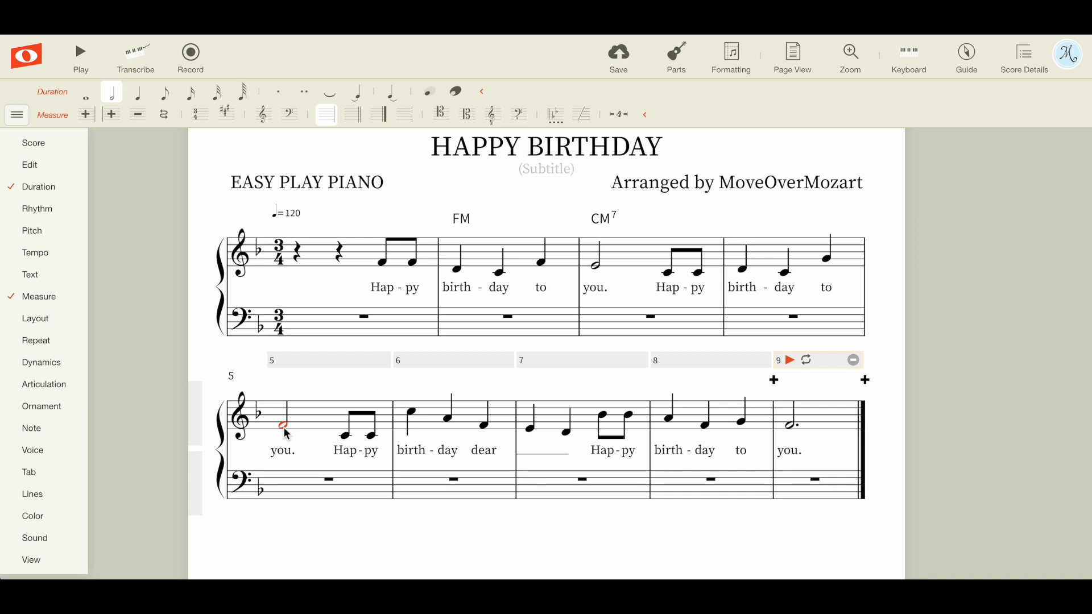
pyautogui.press('k')
pyautogui.write('FM')
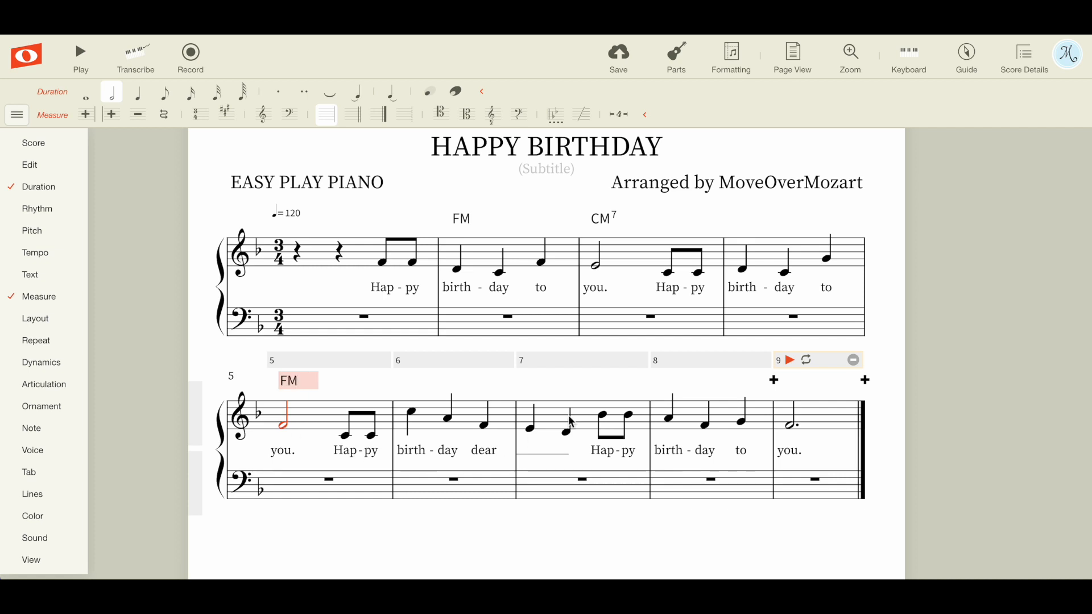
# - Add the chord symbol B♭M above the first note of measure 7
pyautogui.click(528, 431)
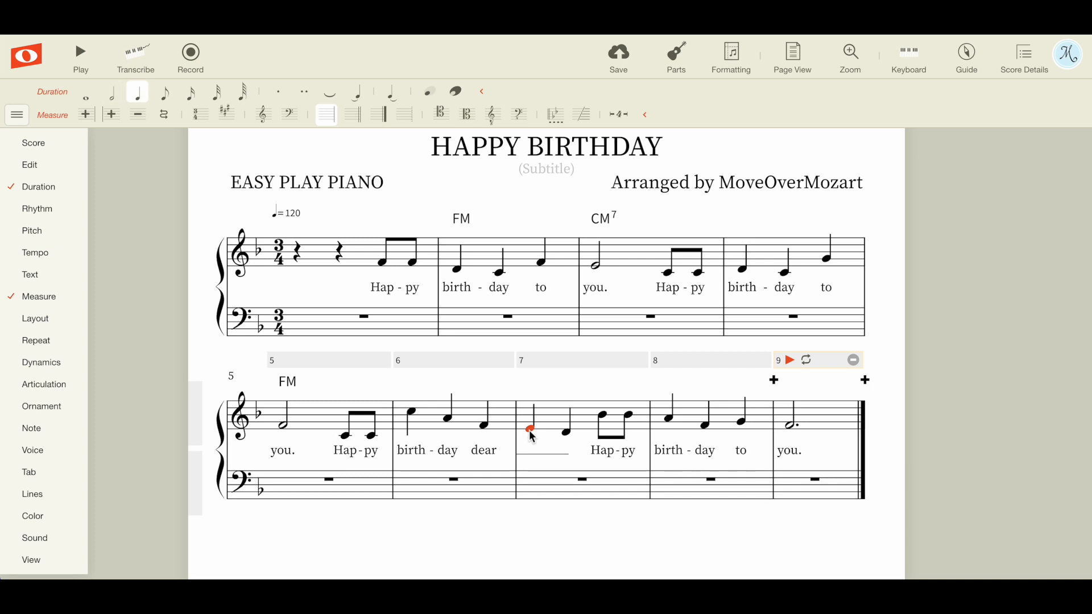
pyautogui.click(532, 433)
pyautogui.write('B')
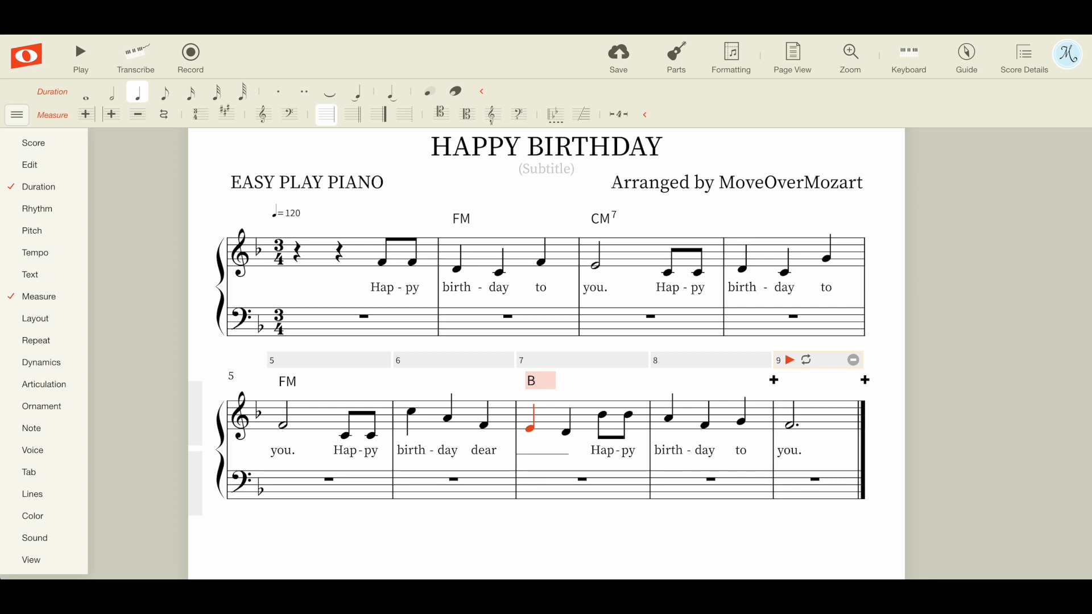
pyautogui.write('bM')
pyautogui.click(707, 430)
pyautogui.click(671, 422)
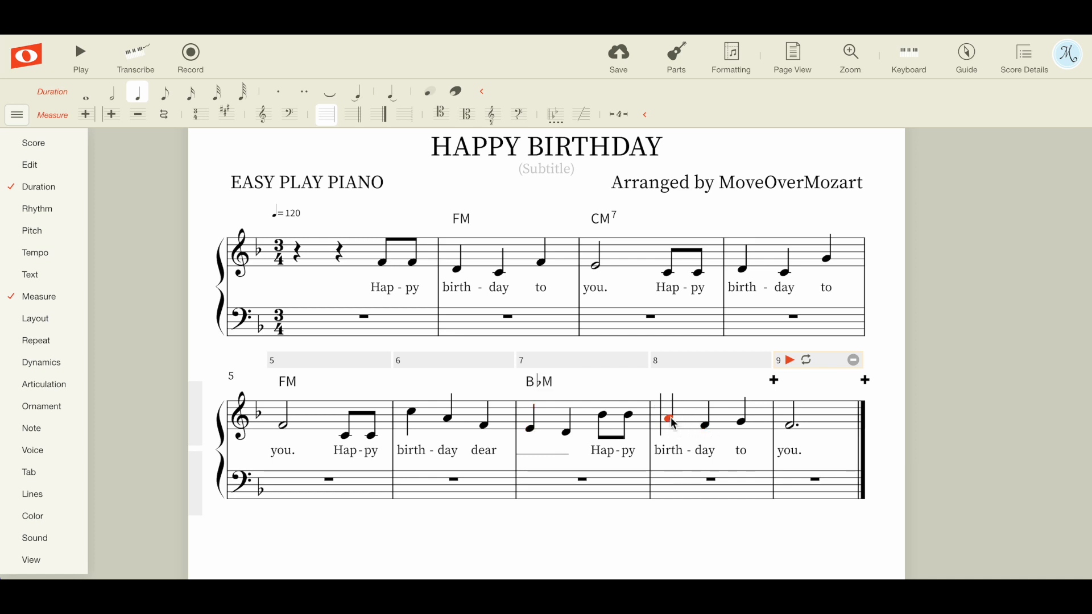
# - Add the chord symbols FM above the first note and CM7 above the last note of measure 8, keeping the note's original pitch
pyautogui.press('k')
pyautogui.write('FM')
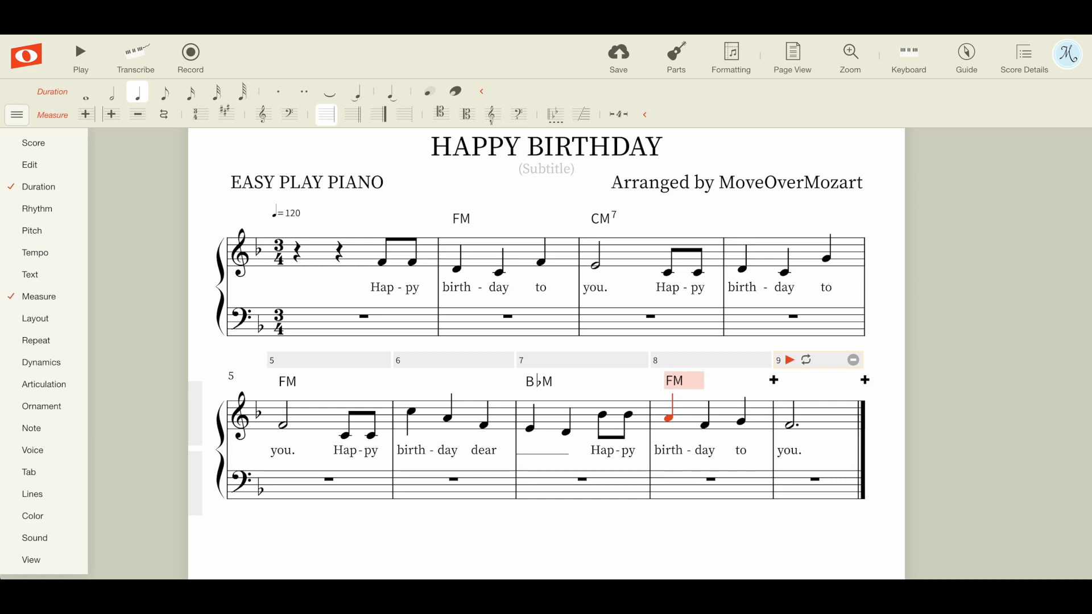
pyautogui.click(741, 423)
pyautogui.hotkey('shift', 'c')
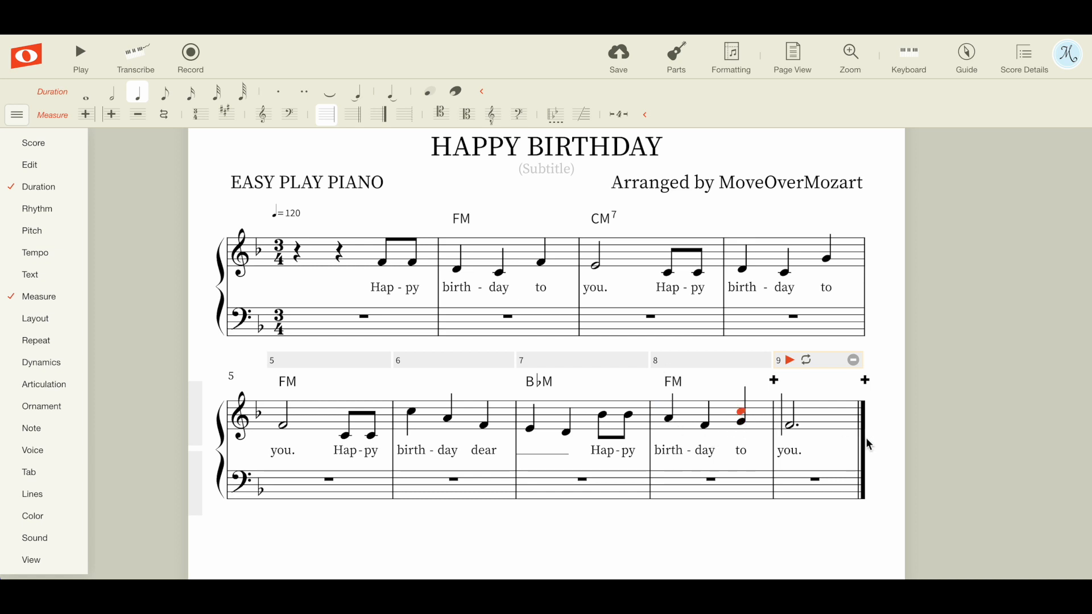
pyautogui.hotkey('ctrl', 'z')
pyautogui.hotkey('shift', 'c')
pyautogui.write('CM7')
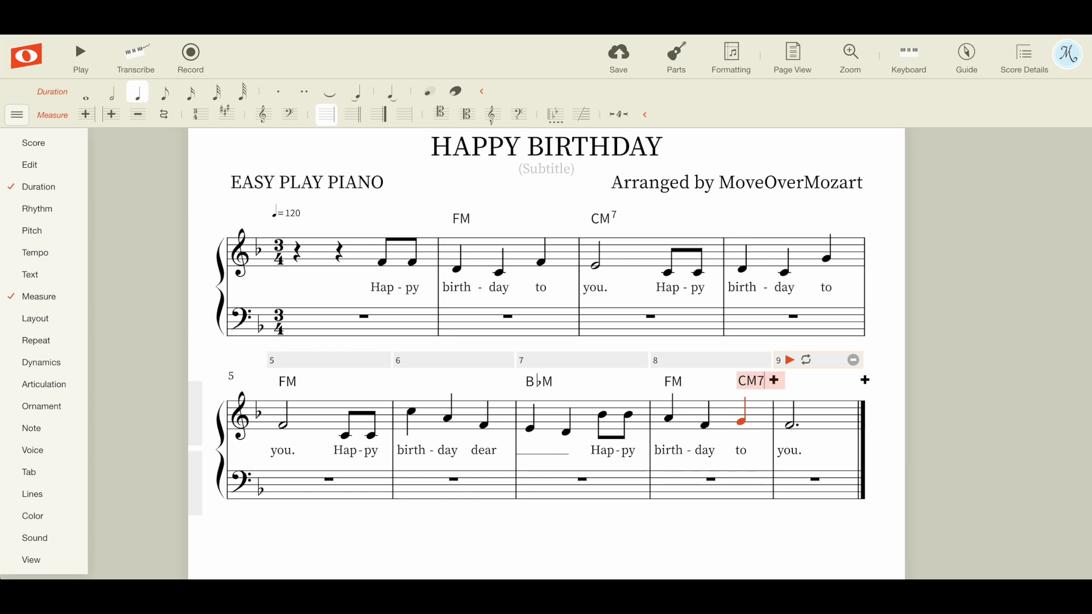
# - Add the chord symbol FM above the dotted half note in measure 9 and save the score
pyautogui.click(791, 428)
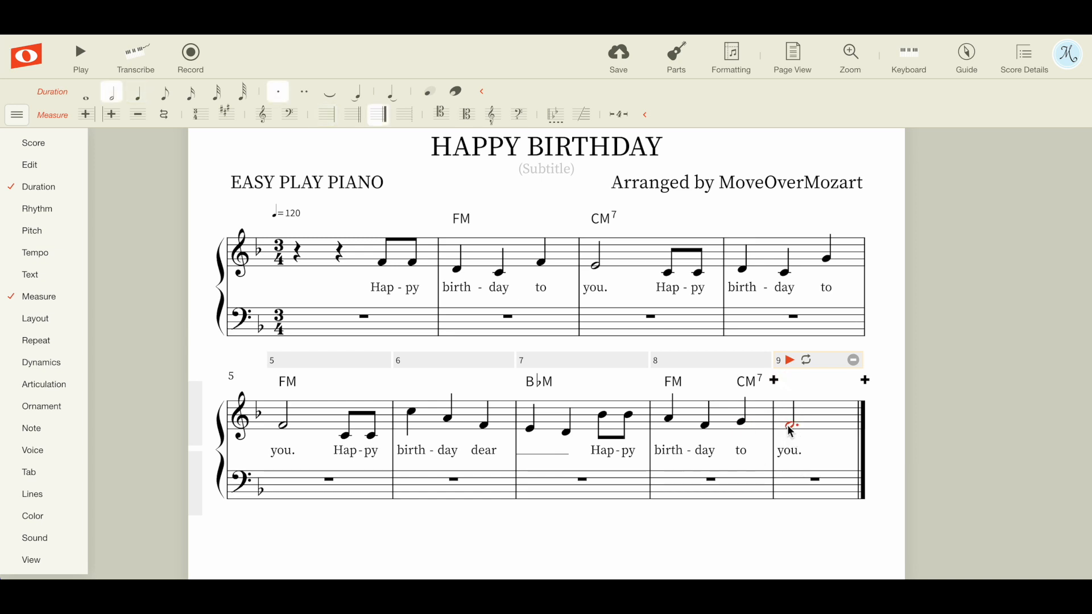
pyautogui.hotkey('ctrl', 'k')
pyautogui.write('FM')
pyautogui.click(828, 531)
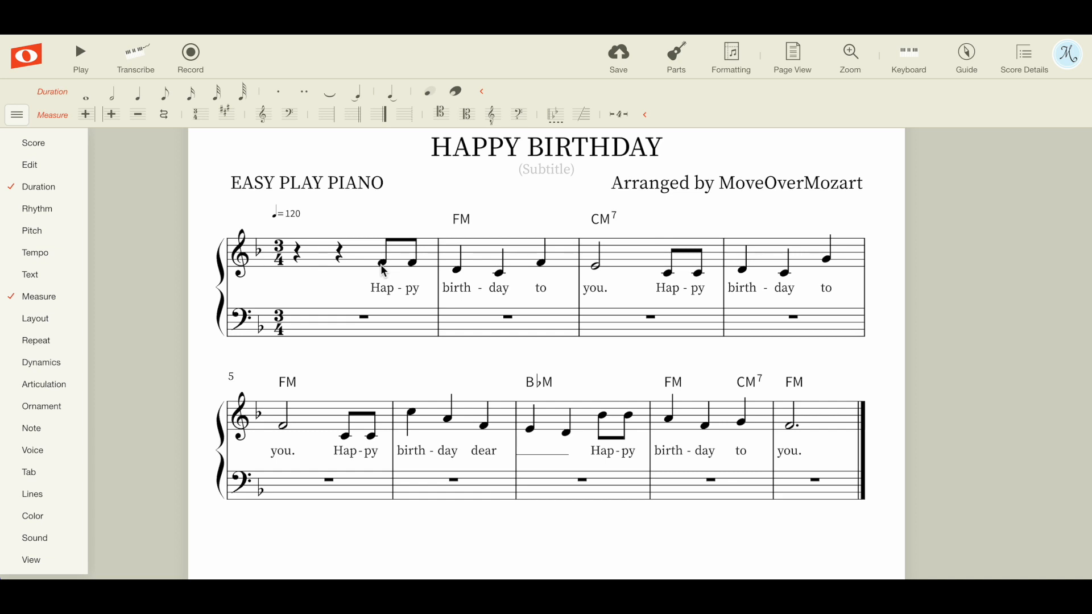
pyautogui.click(619, 55)
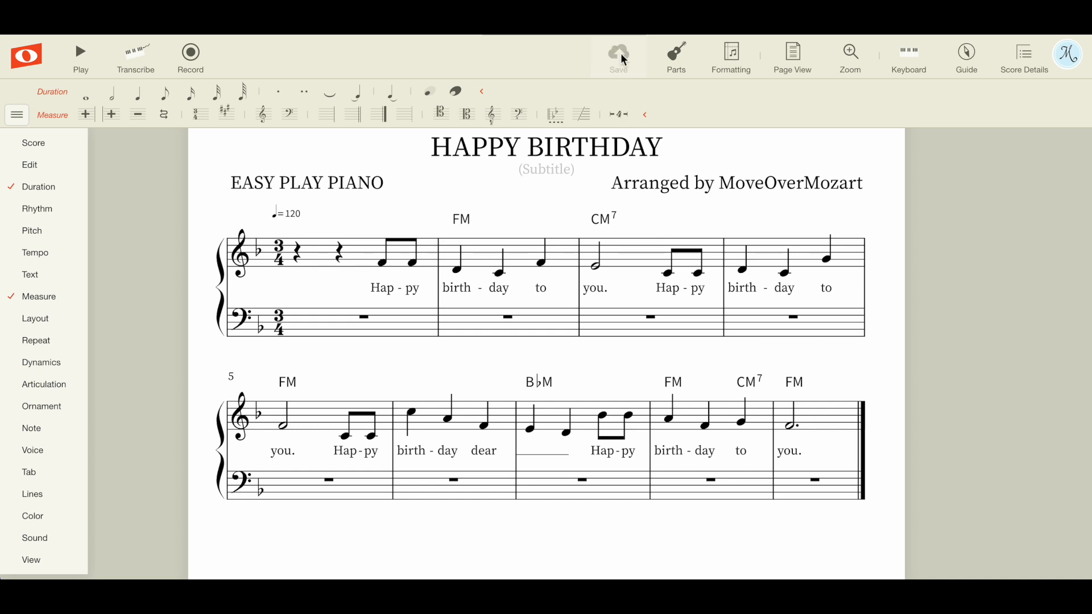
# - Lower both eighth notes in measure 1 of the treble staff from F to middle C
pyautogui.click(385, 264)
pyautogui.click(416, 271)
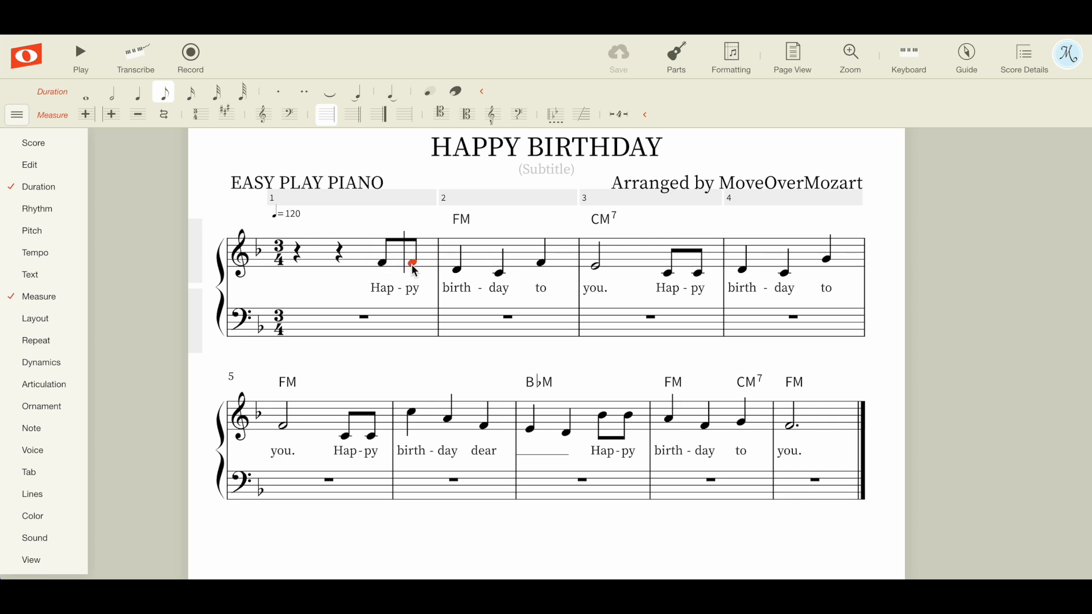
pyautogui.keyDown('shift'); pyautogui.click(388, 269); pyautogui.keyUp('shift')
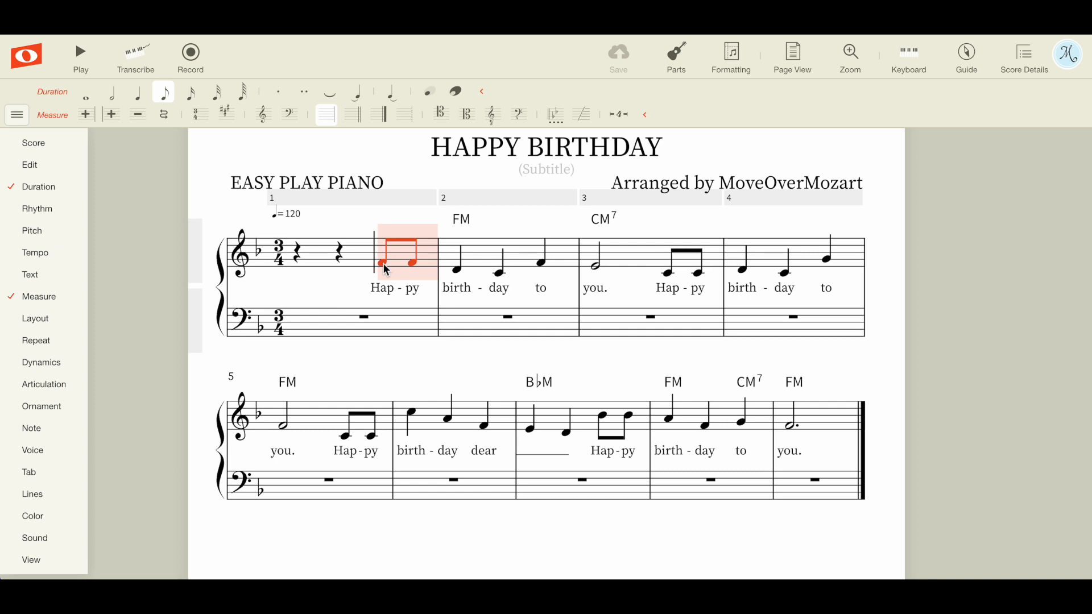
pyautogui.press('Down')
pyautogui.press('Down')
pyautogui.press('Down')
pyautogui.press('Down')
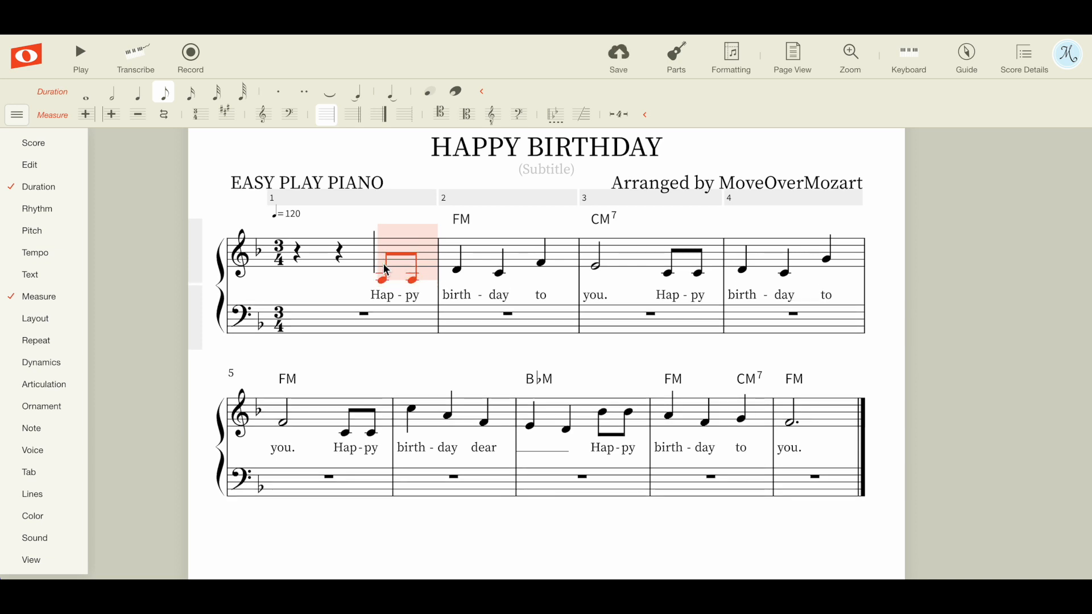
pyautogui.press('Down')
pyautogui.press('Down')
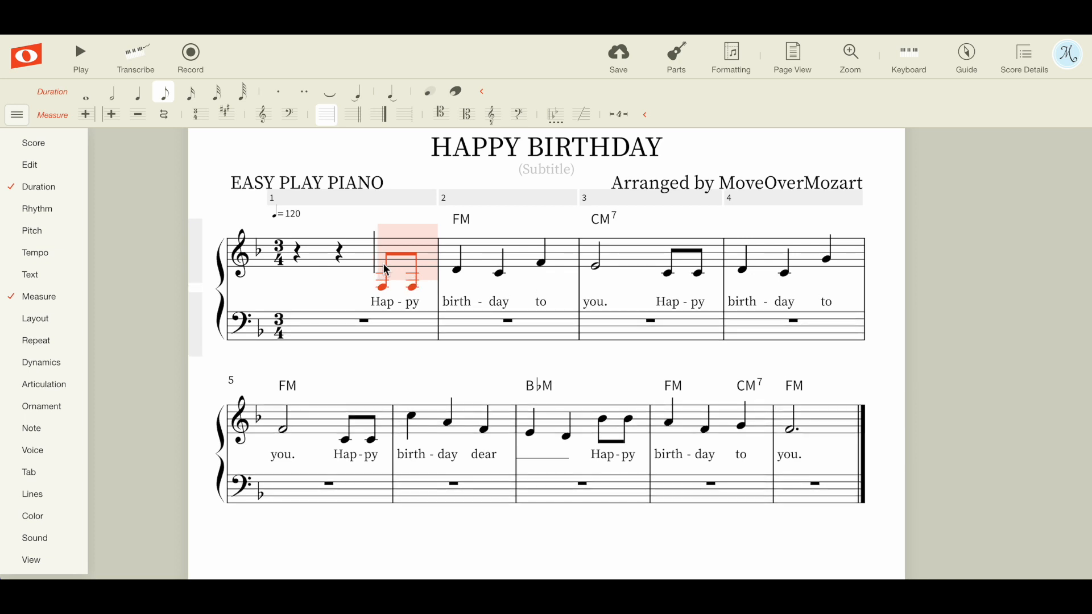
pyautogui.press('Up')
pyautogui.press('Up')
pyautogui.press('Up')
pyautogui.press('Up')
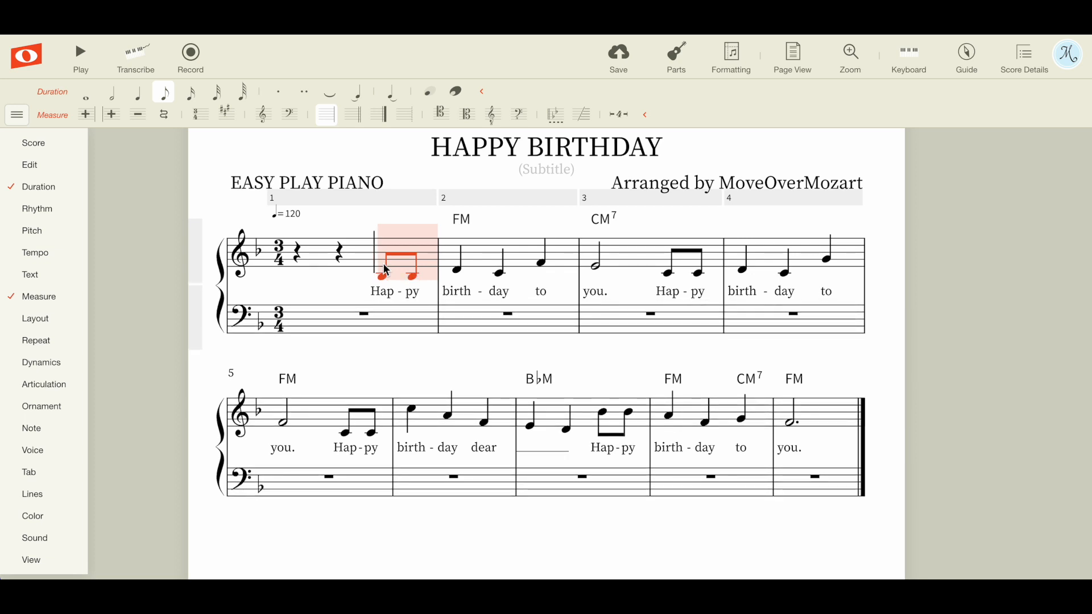
pyautogui.press('Down')
pyautogui.press('Down')
pyautogui.press('Down')
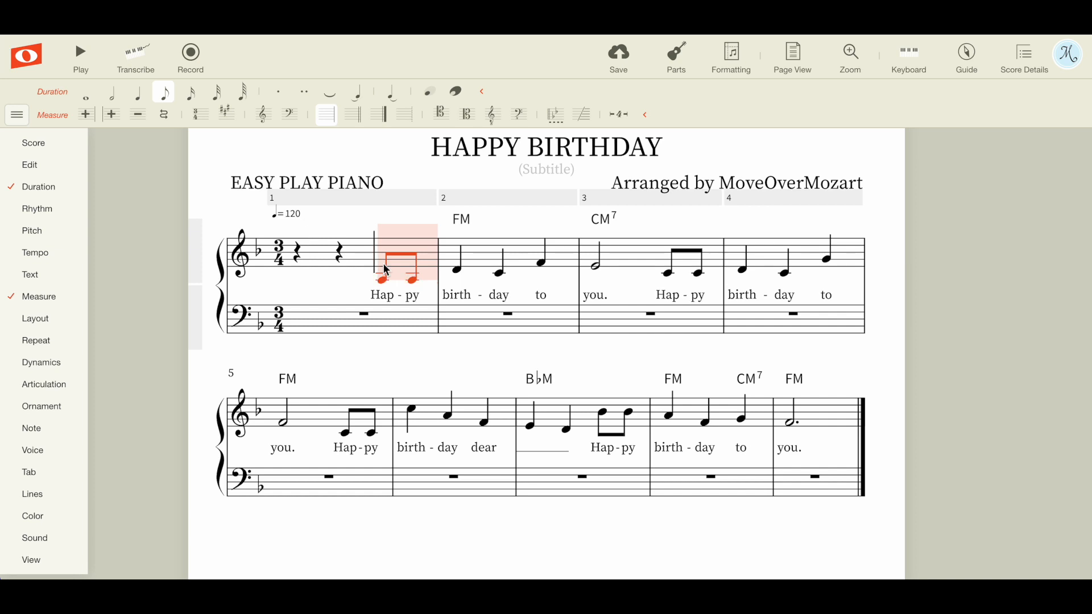
pyautogui.press('Down')
pyautogui.press('Down')
pyautogui.press('Down')
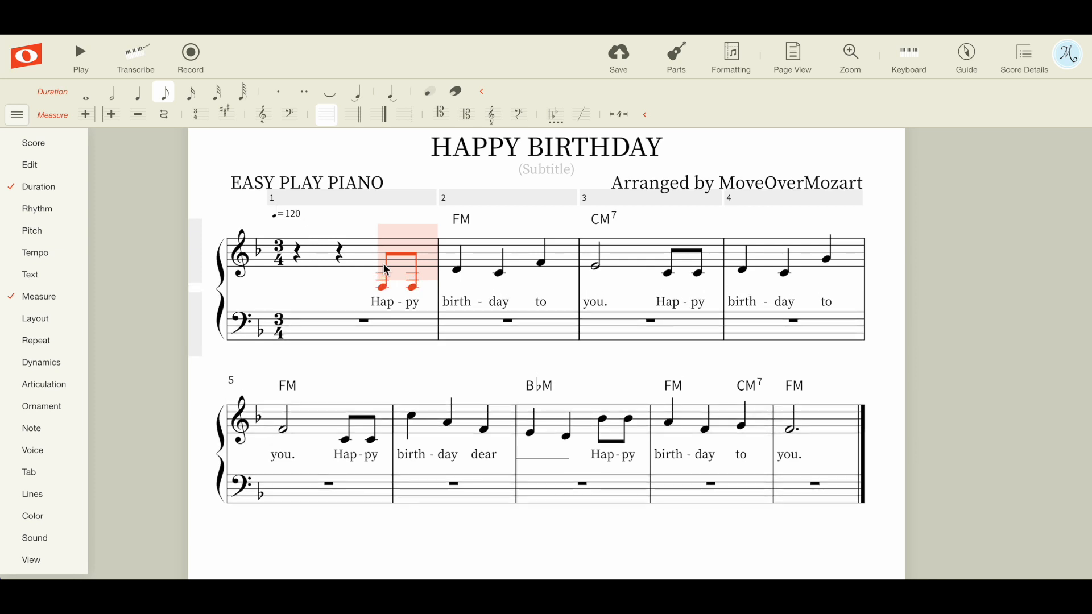
pyautogui.press('Up')
pyautogui.press('Up')
pyautogui.press('Up')
pyautogui.press('Up')
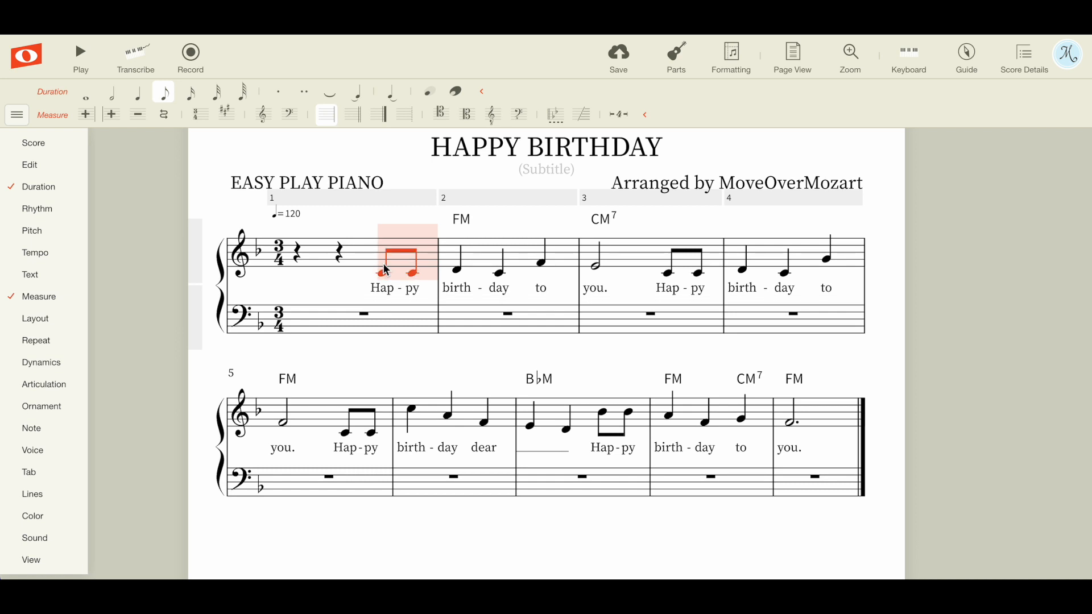
pyautogui.click(491, 347)
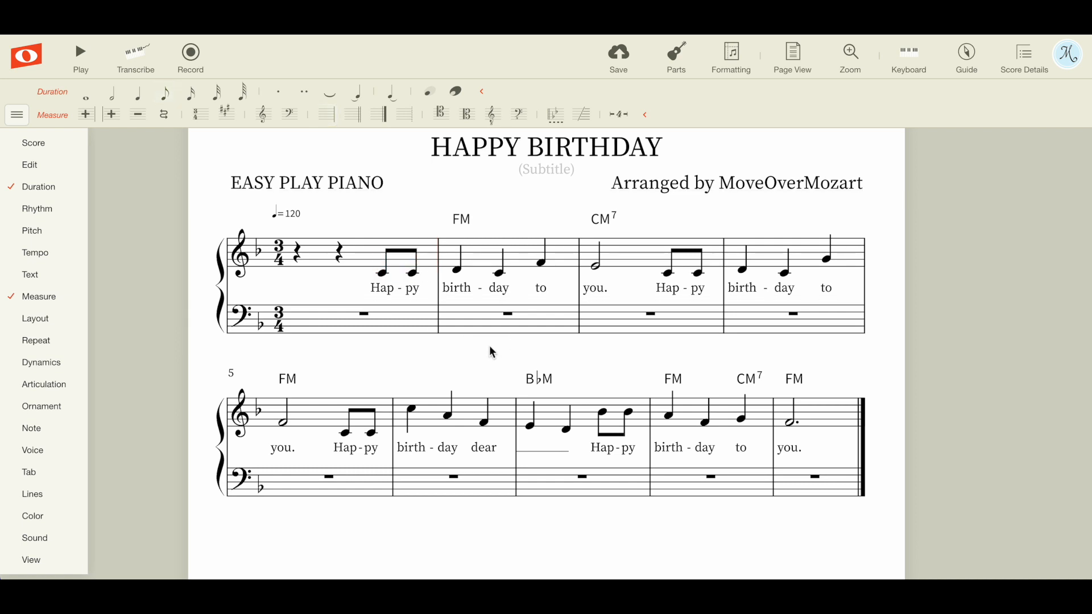
# - Add fingering number 1 above the first eighth note of measure 1 and 4 above the last note of measure 2
pyautogui.click(384, 275)
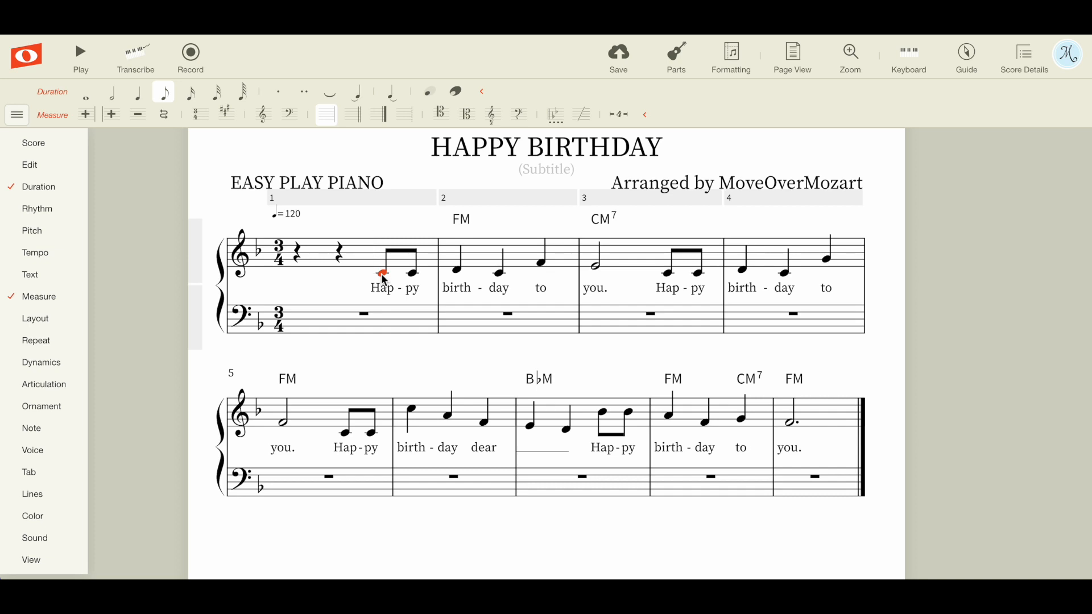
pyautogui.moveTo(39, 279)
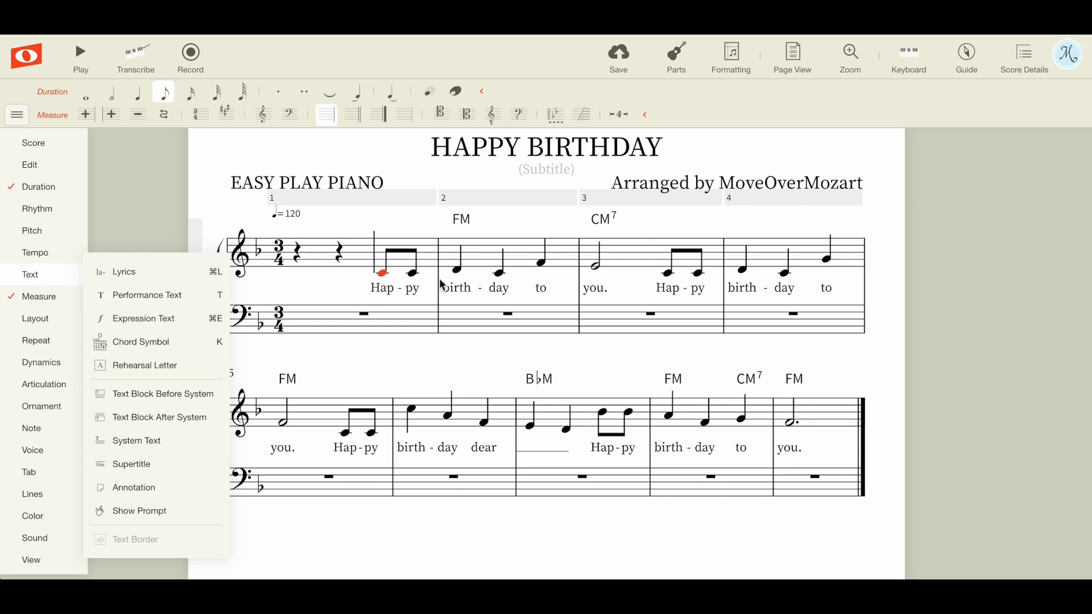
pyautogui.click(382, 274)
pyautogui.press('k')
pyautogui.write('1')
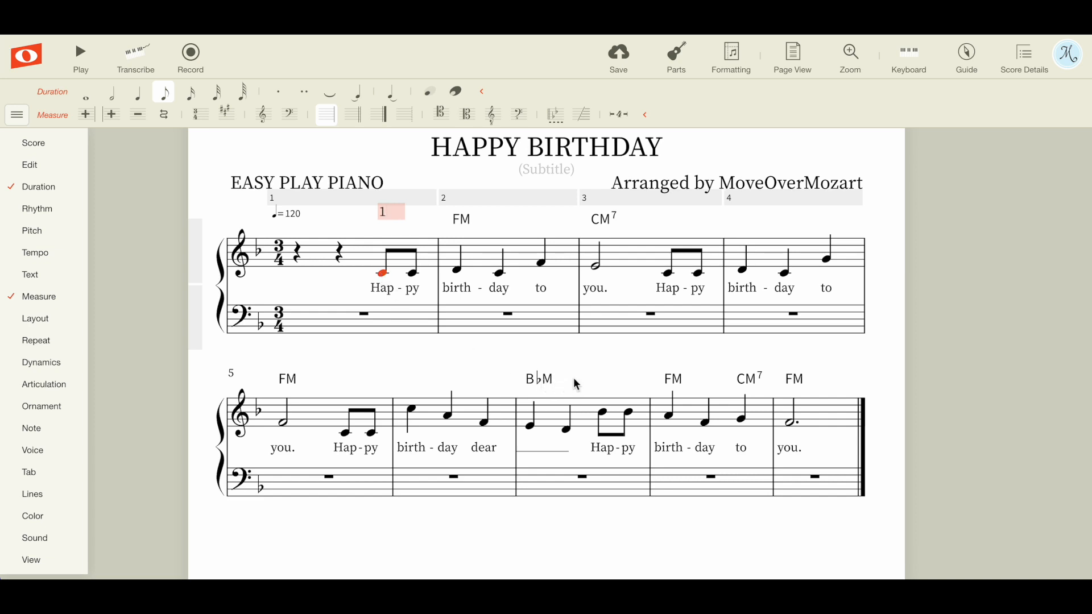
pyautogui.click(542, 263)
pyautogui.write('k')
pyautogui.write('4')
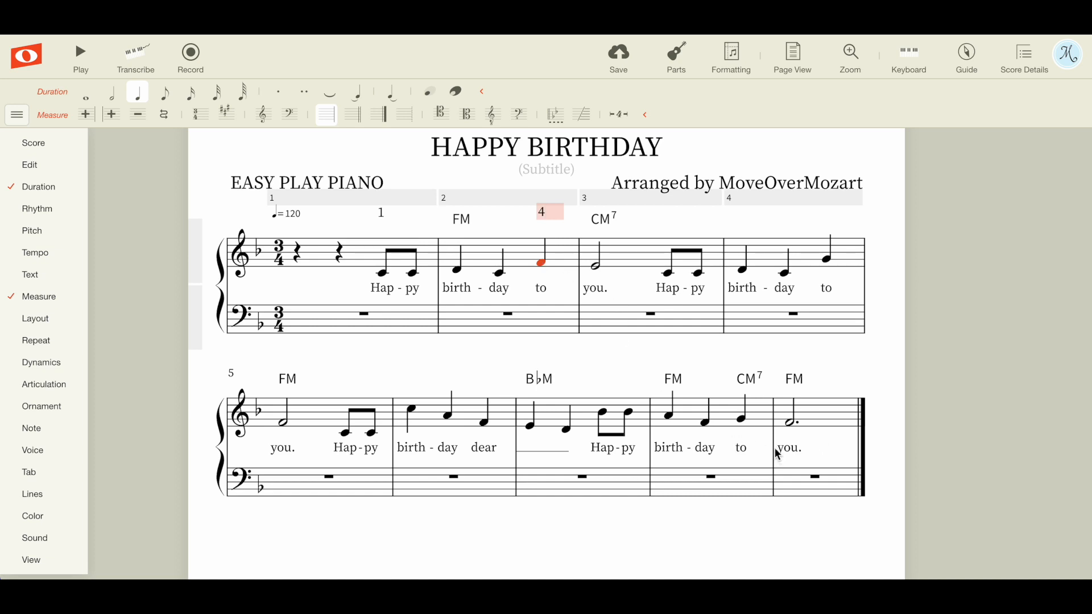
# - Add fingering number 5 above the first note of measure 6, and 2, 1 and 4 above the first three notes of measure 7
pyautogui.click(416, 413)
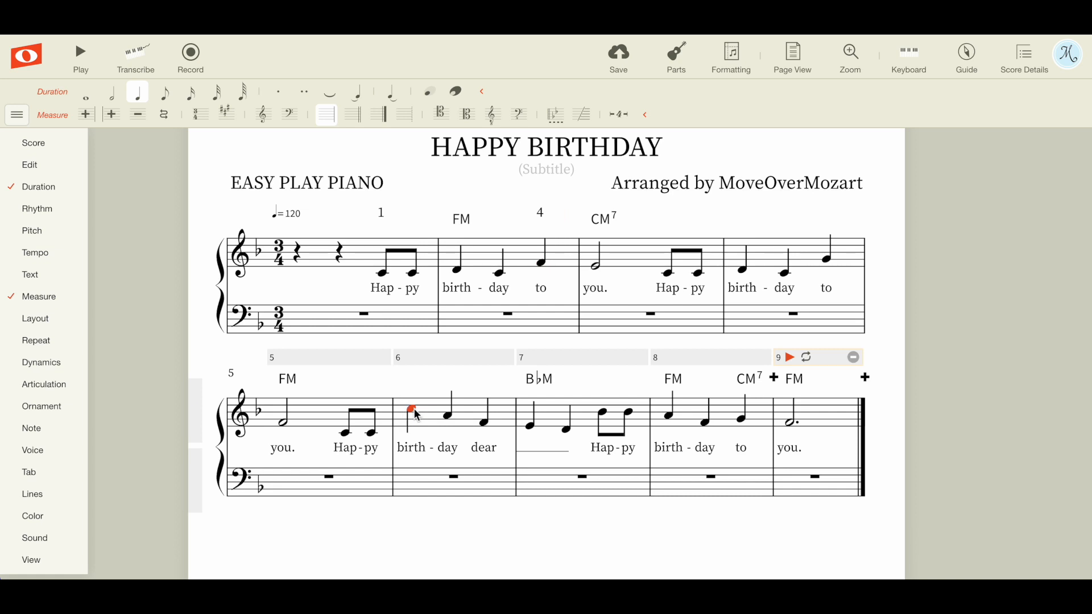
pyautogui.write('x')
pyautogui.write('5')
pyautogui.click(534, 430)
pyautogui.write('x2')
pyautogui.click(566, 431)
pyautogui.write('x1')
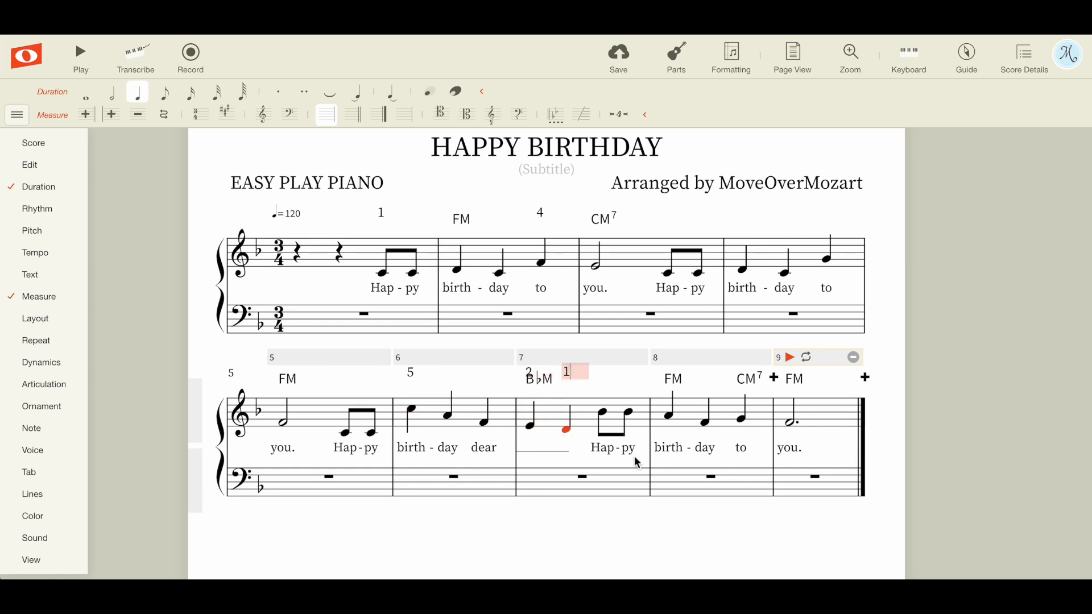
pyautogui.click(606, 416)
pyautogui.write('x4')
pyautogui.click(773, 531)
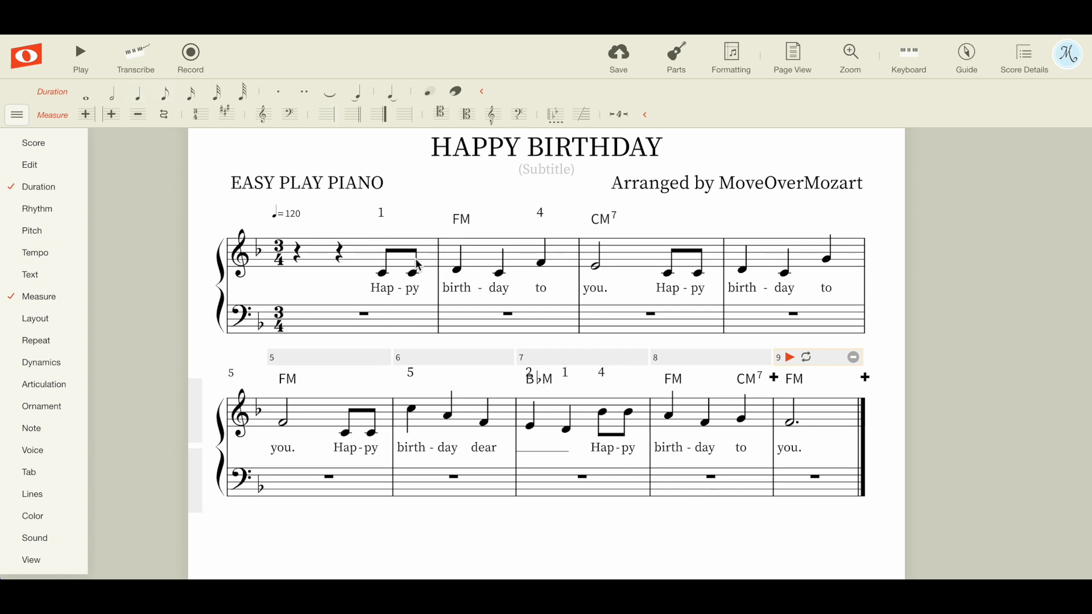
# - Move the fingering numbers in measures 1, 2 and 7 closer to their notes, clearing the B♭M chord symbol
pyautogui.click(382, 226)
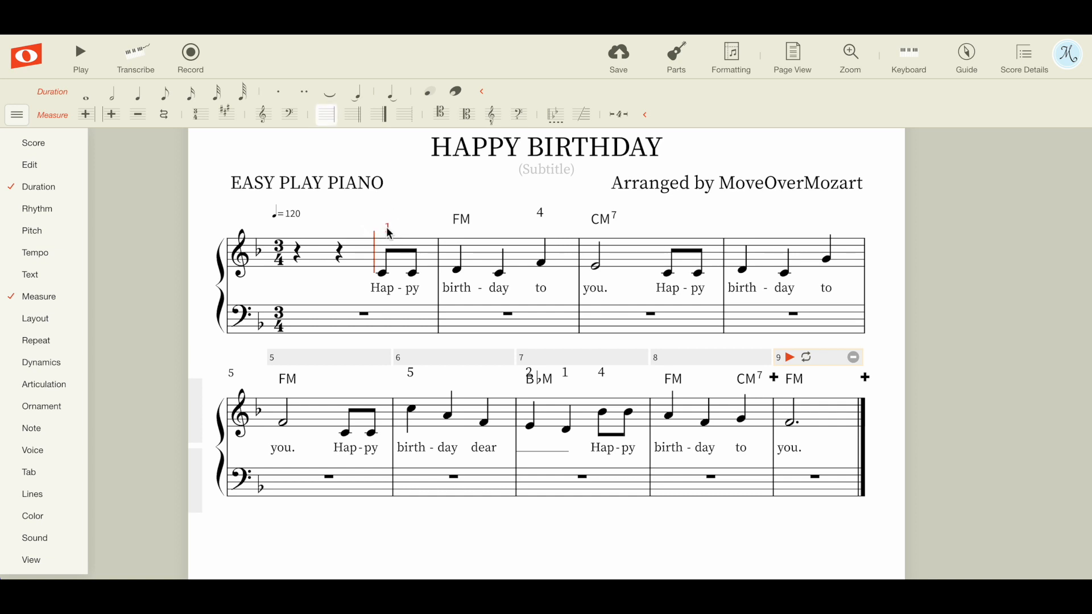
pyautogui.click(543, 226)
pyautogui.click(532, 377)
pyautogui.moveTo(533, 380)
pyautogui.mouseDown()
pyautogui.moveTo(538, 397)
pyautogui.moveTo(564, 378)
pyautogui.moveTo(574, 393)
pyautogui.moveTo(602, 376)
pyautogui.moveTo(607, 393)
pyautogui.mouseUp()
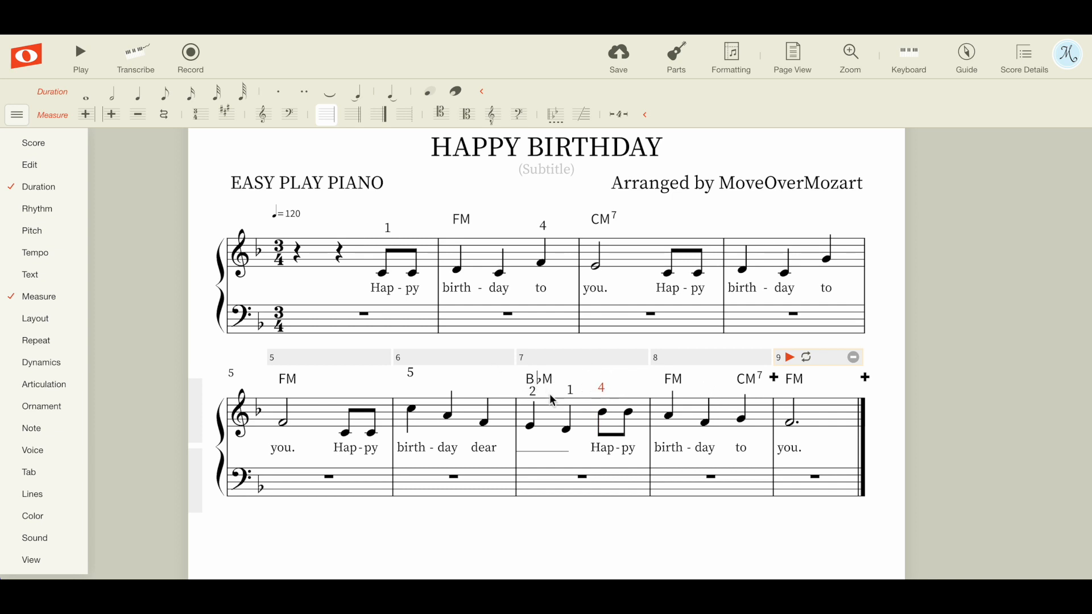
pyautogui.click(710, 539)
# - Hide the two quarter rests in measure 1 of the treble staff by setting their color to None
pyautogui.click(300, 263)
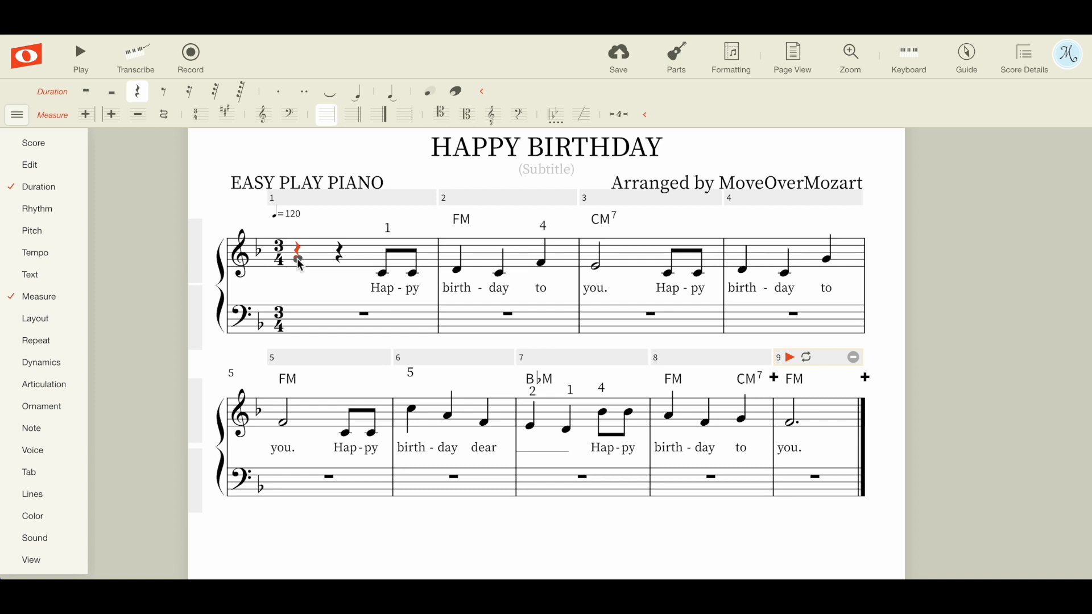
pyautogui.keyDown('shift'); pyautogui.click(340, 255); pyautogui.keyUp('shift')
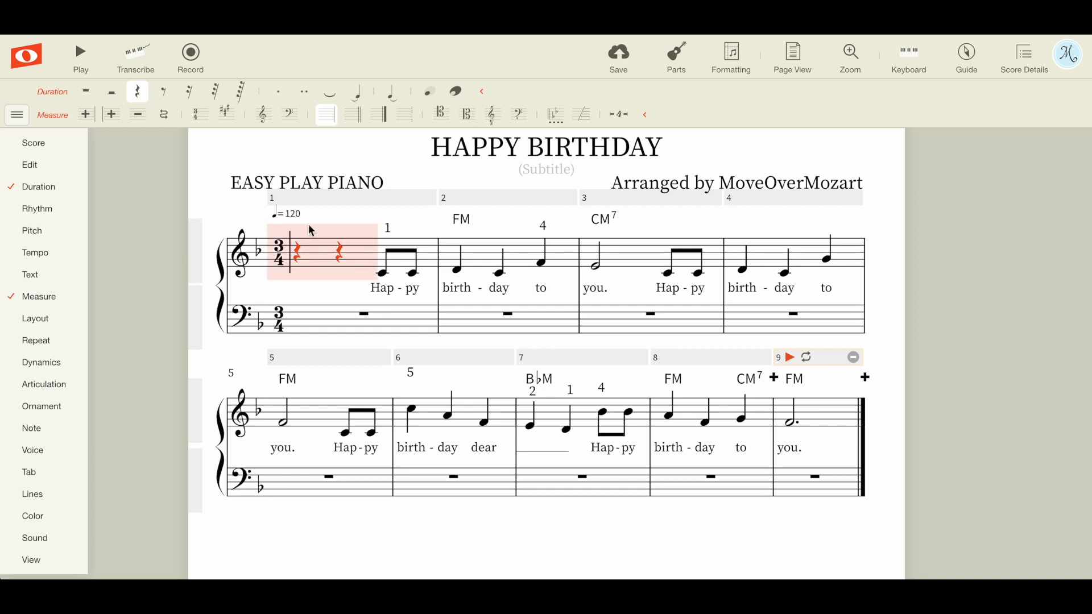
pyautogui.moveTo(36, 517)
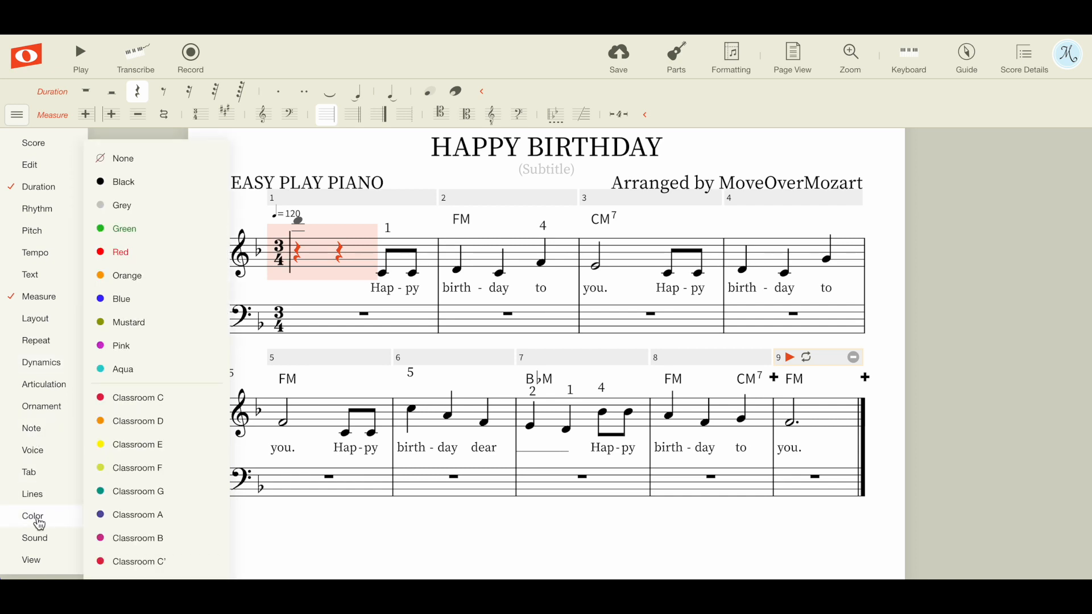
pyautogui.click(38, 520)
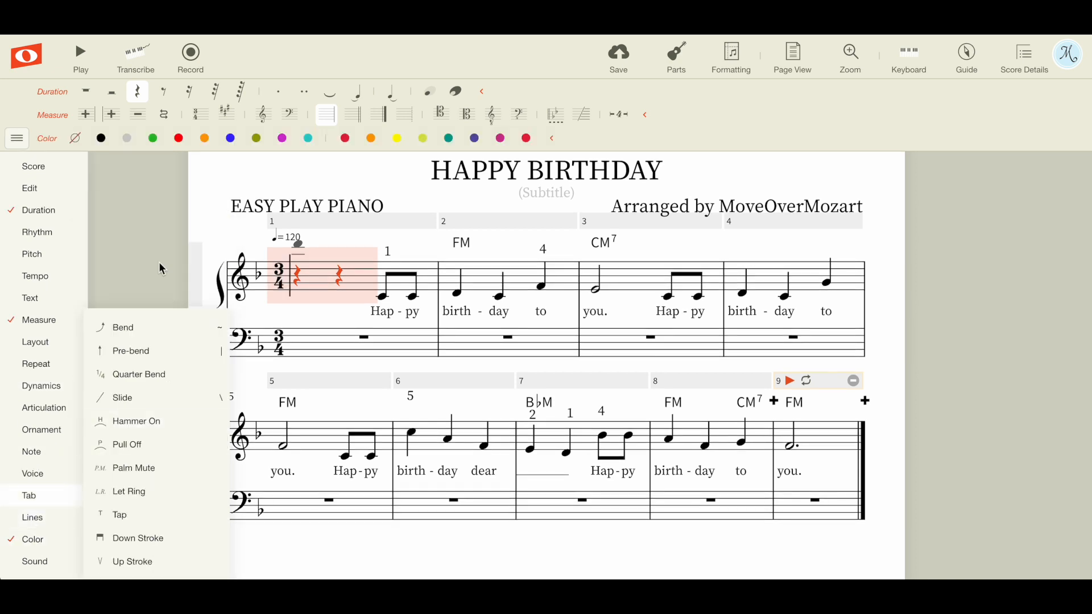
pyautogui.click(80, 142)
pyautogui.moveTo(57, 188)
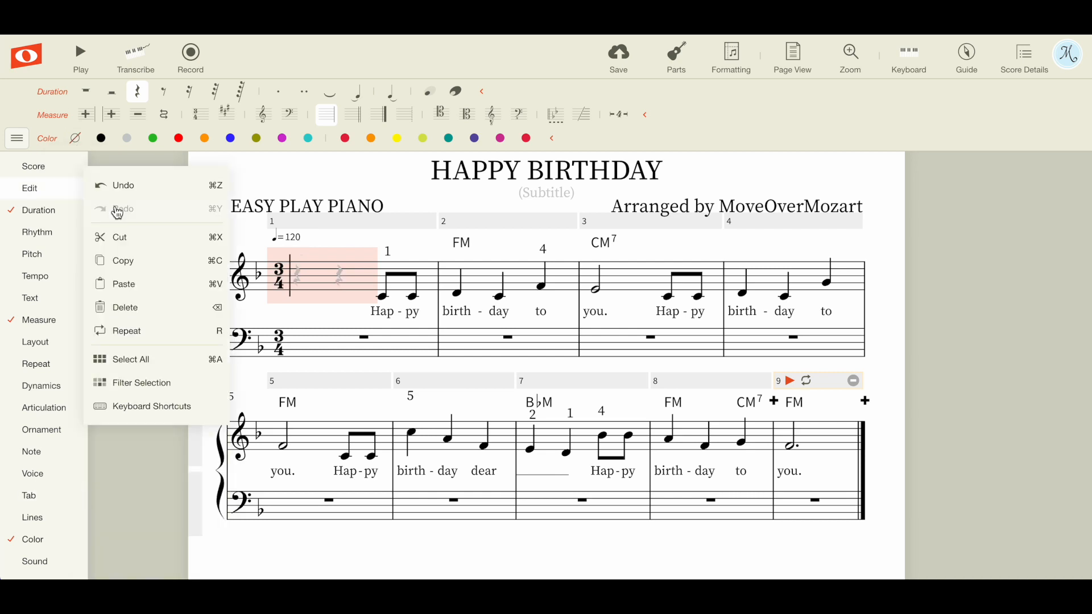
pyautogui.click(269, 183)
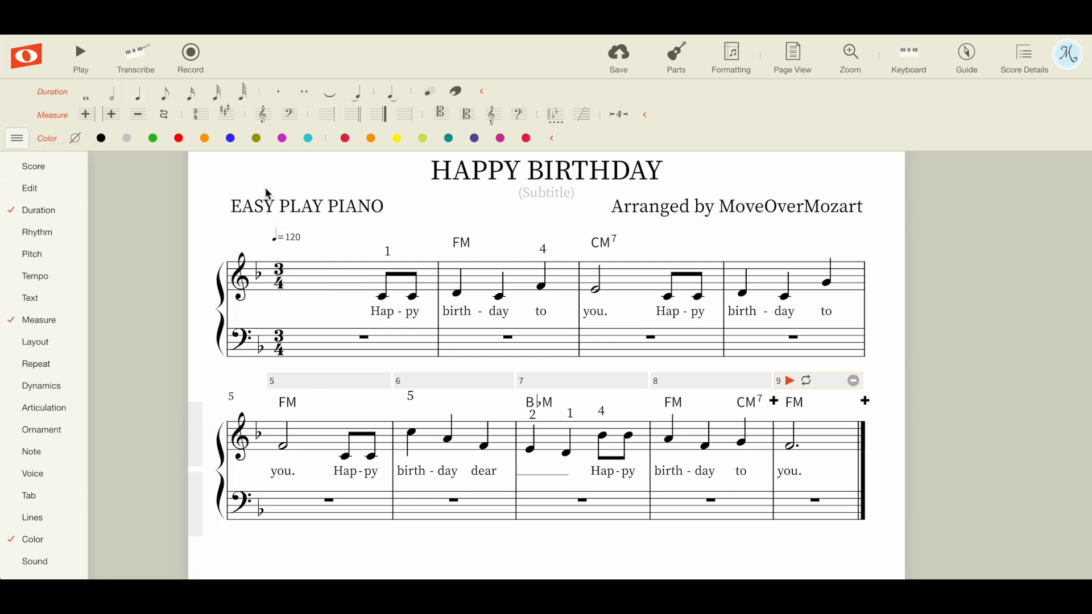
# - Narrow measure 1 by moving the barline between measures 1 and 2 closer to the time signature
pyautogui.click(419, 310)
pyautogui.moveTo(421, 314); pyautogui.dragTo(399, 314)
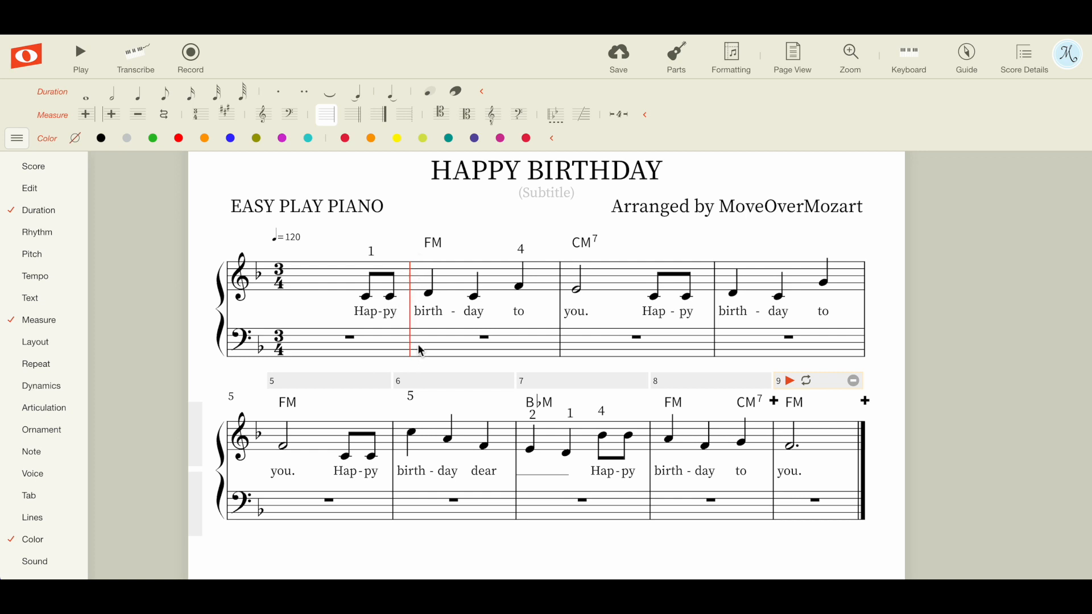
pyautogui.moveTo(411, 327); pyautogui.dragTo(392, 326)
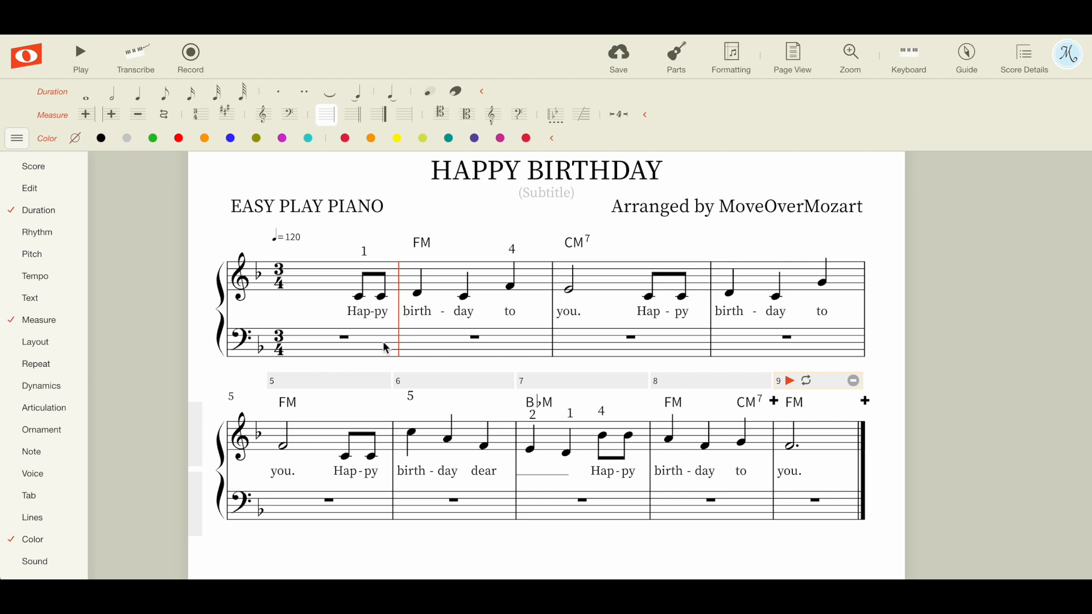
pyautogui.click(884, 451)
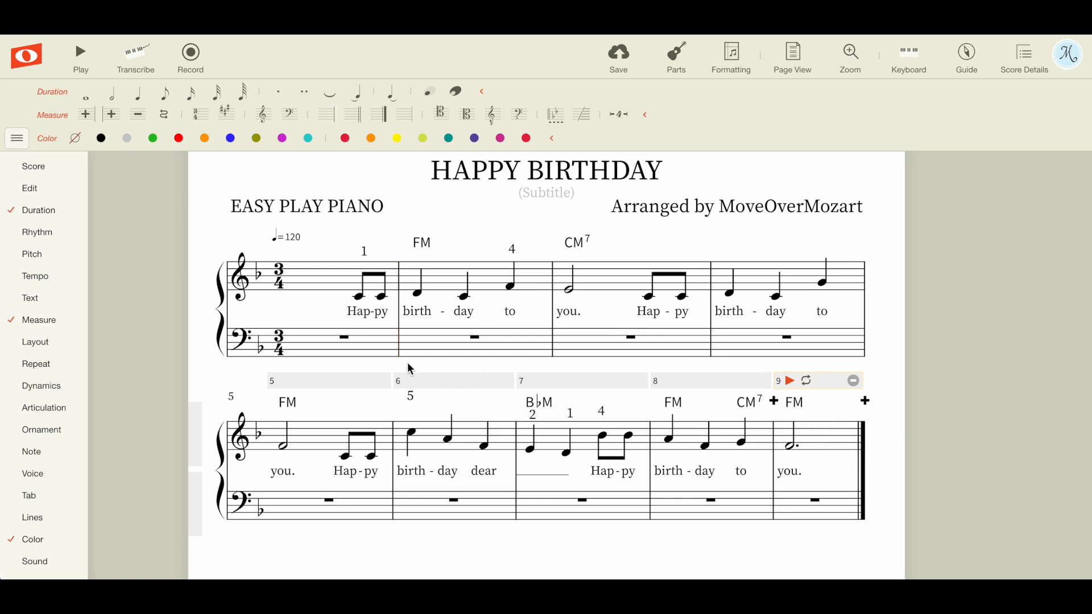
# - Hide all the whole rests in the bass staff by setting their color to None
pyautogui.click(277, 346)
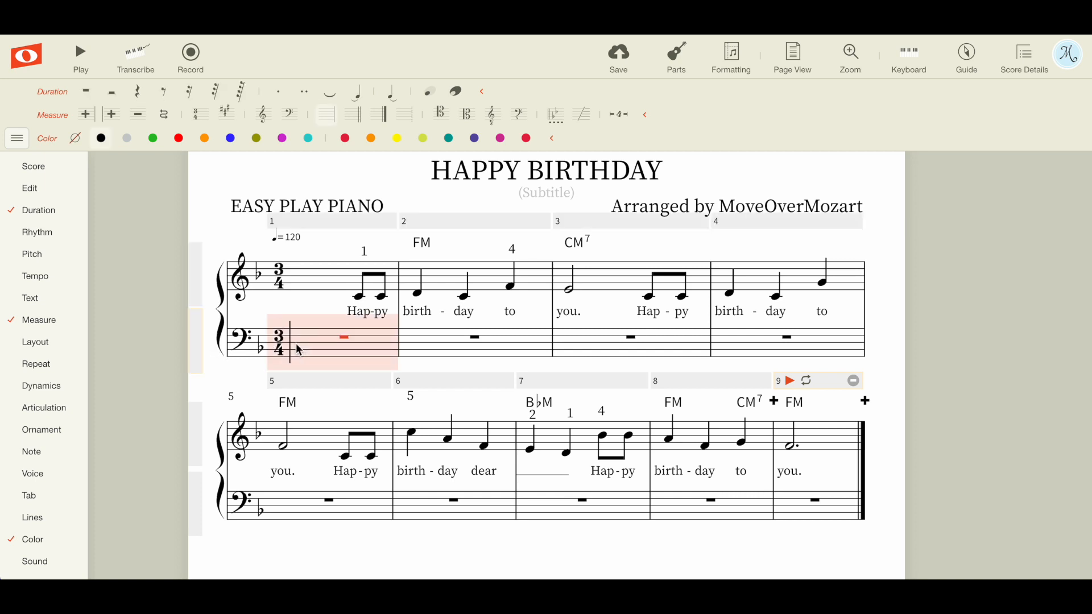
pyautogui.click(196, 337)
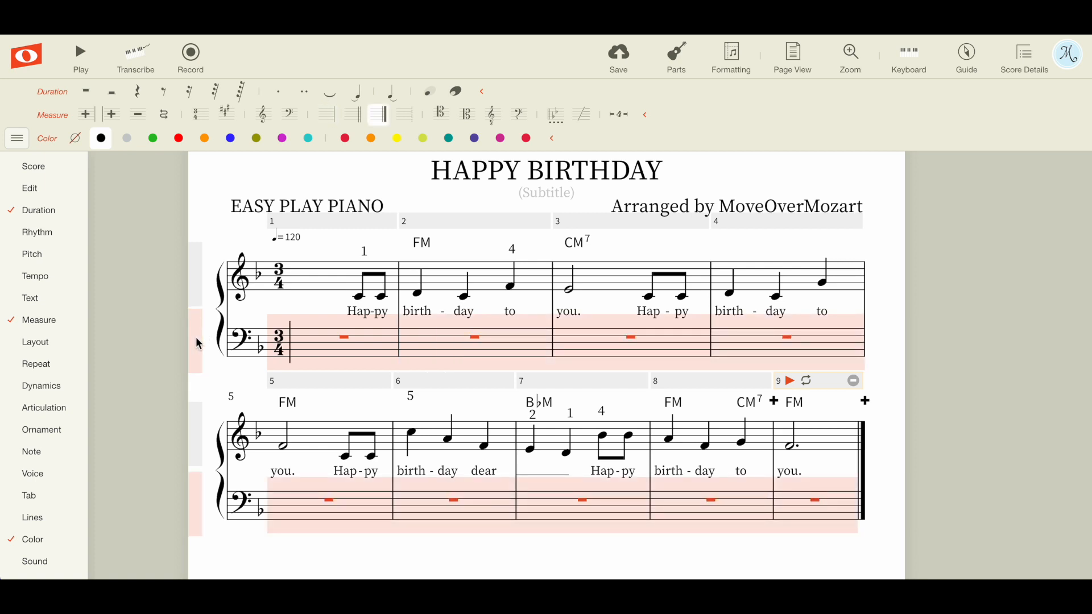
pyautogui.click(80, 145)
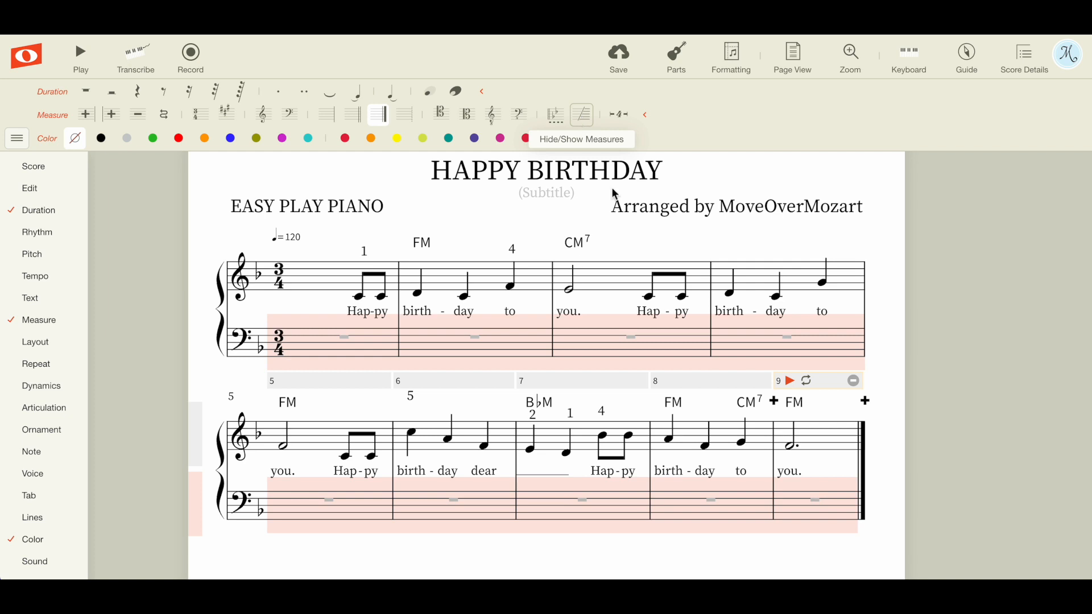
pyautogui.click(892, 384)
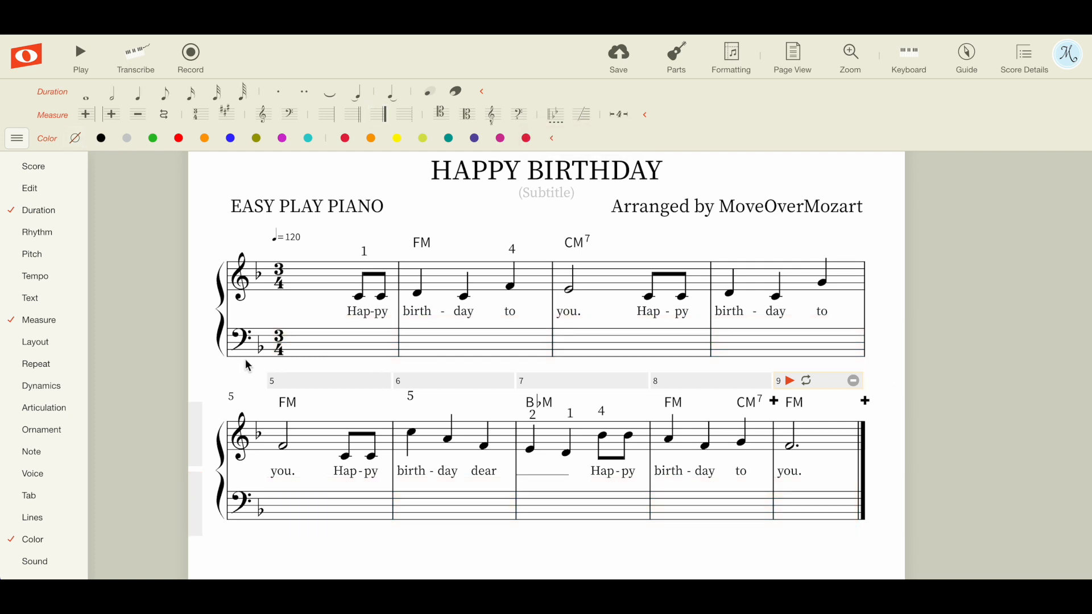
# - Hide all measures of the empty bass staff and save the score
pyautogui.click(194, 335)
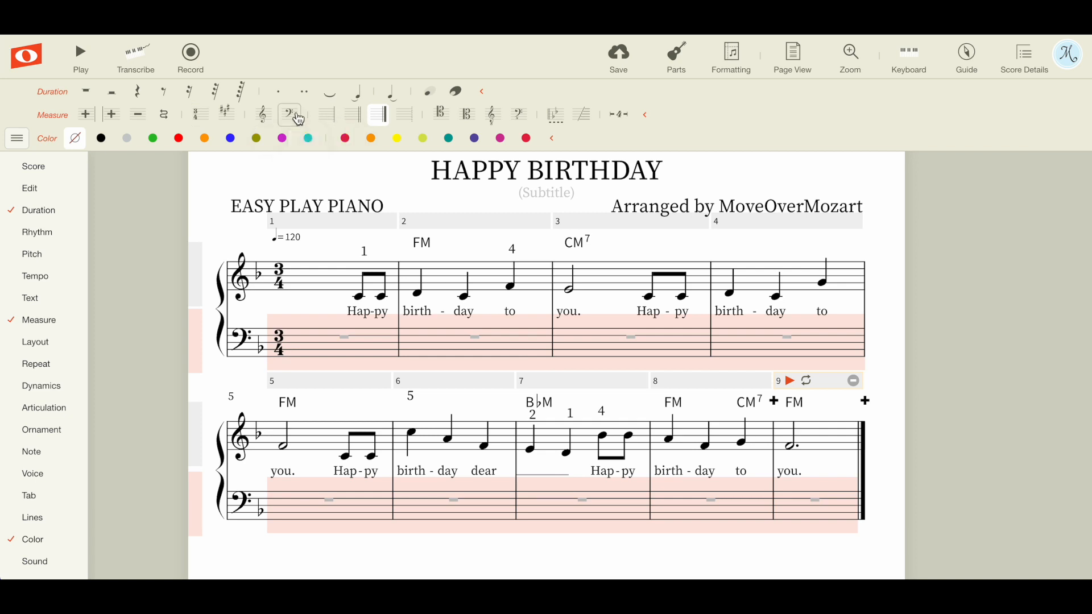
pyautogui.click(590, 122)
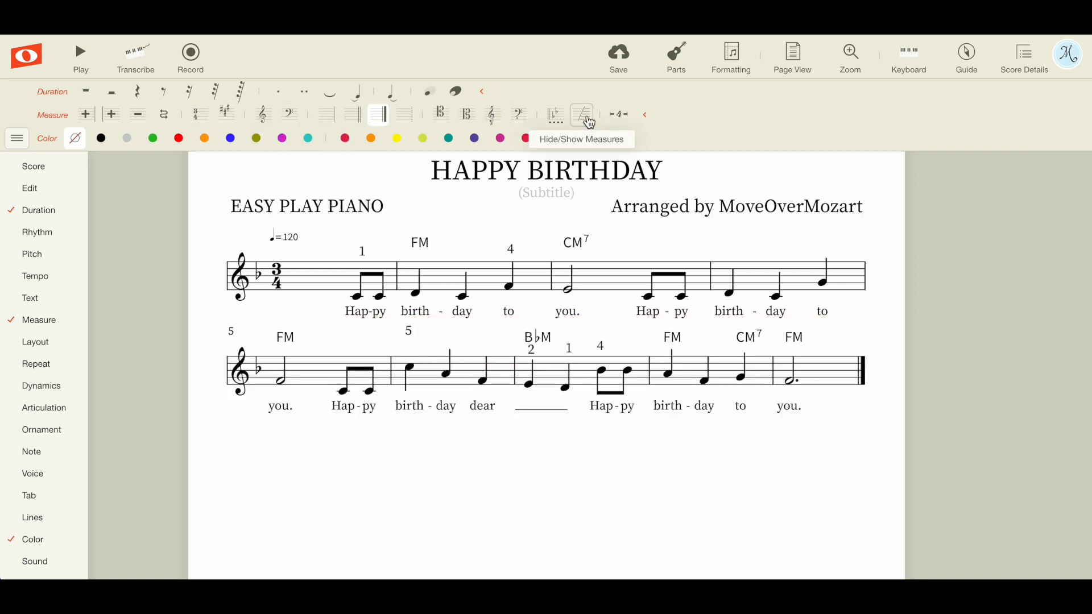
pyautogui.click(586, 518)
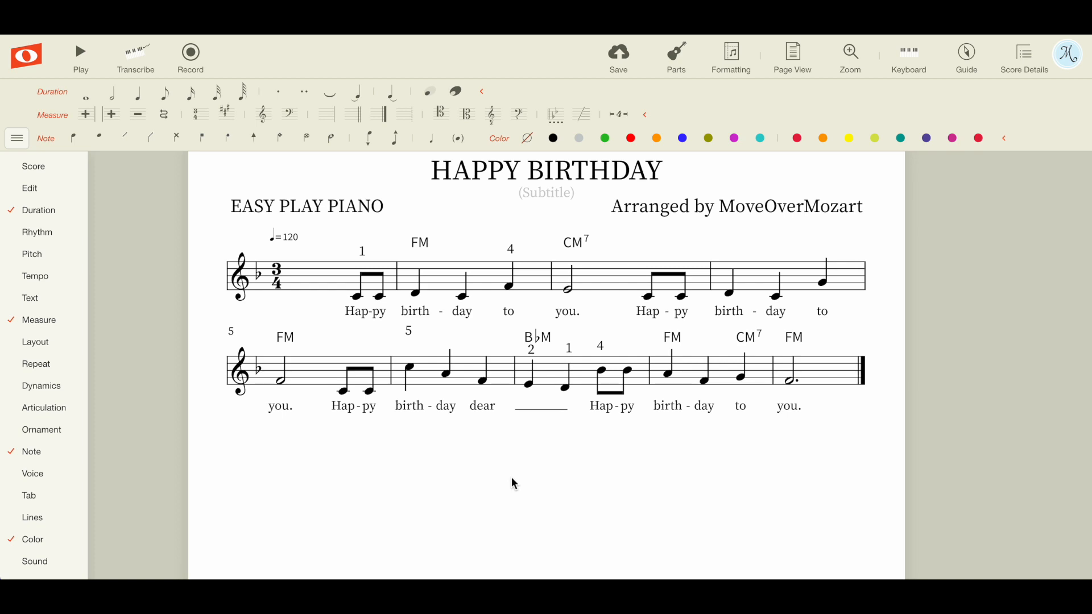
pyautogui.click(620, 63)
# - Color everything in measures 1 through 9 of the treble staff magenta
pyautogui.click(340, 292)
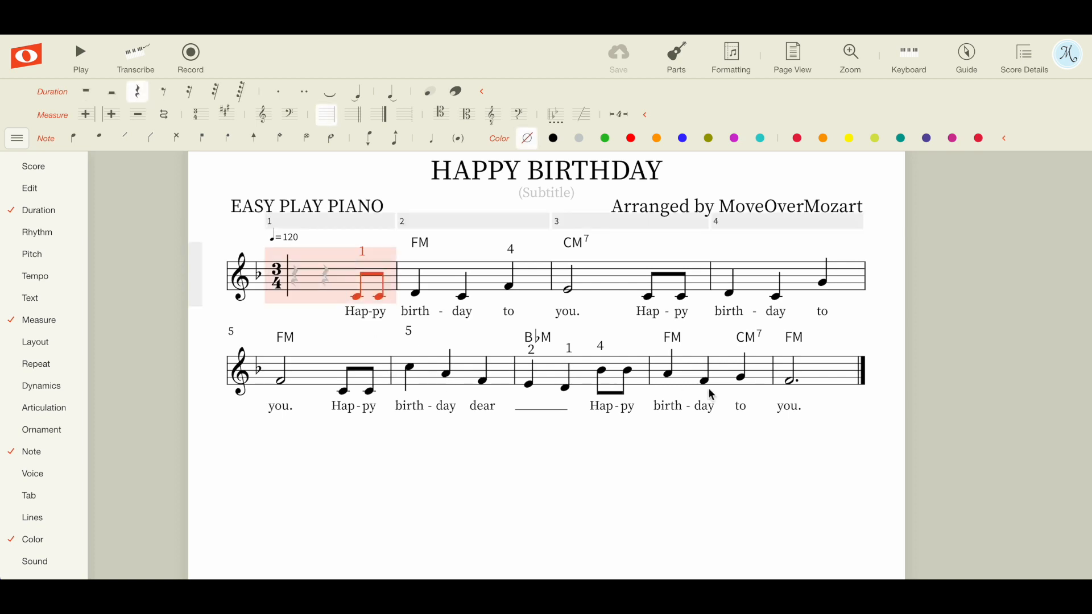
pyautogui.keyDown('shift'); pyautogui.click(804, 381); pyautogui.keyUp('shift')
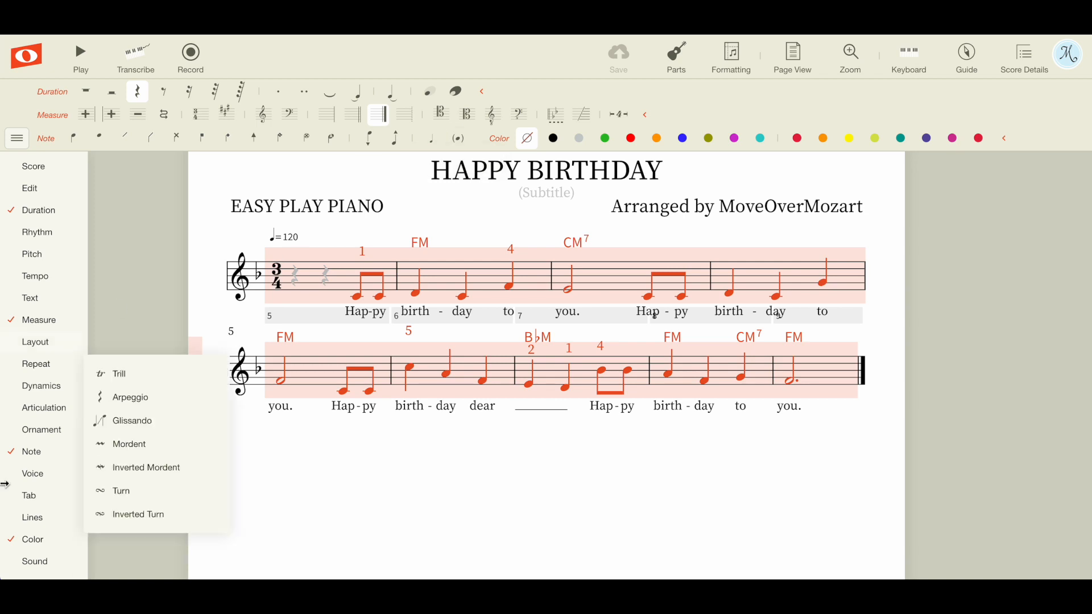
pyautogui.moveTo(41, 549)
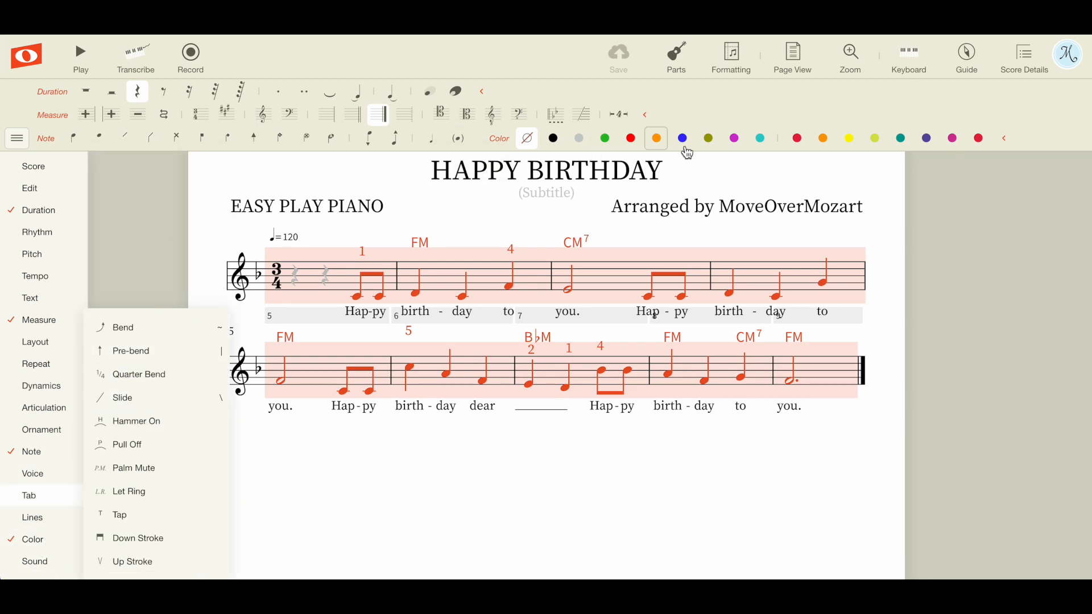
pyautogui.click(735, 138)
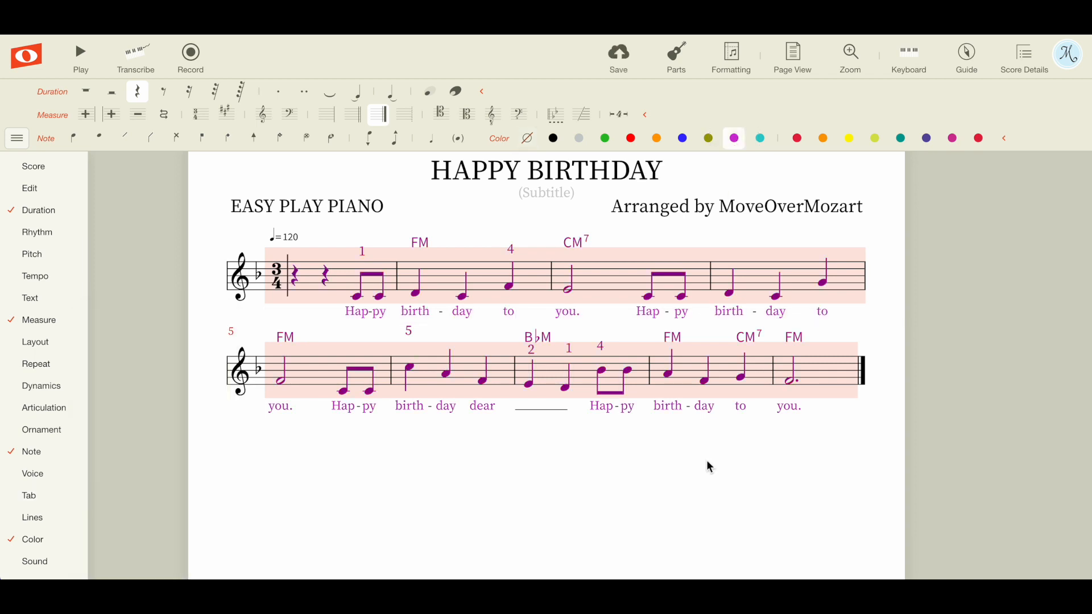
pyautogui.click(711, 500)
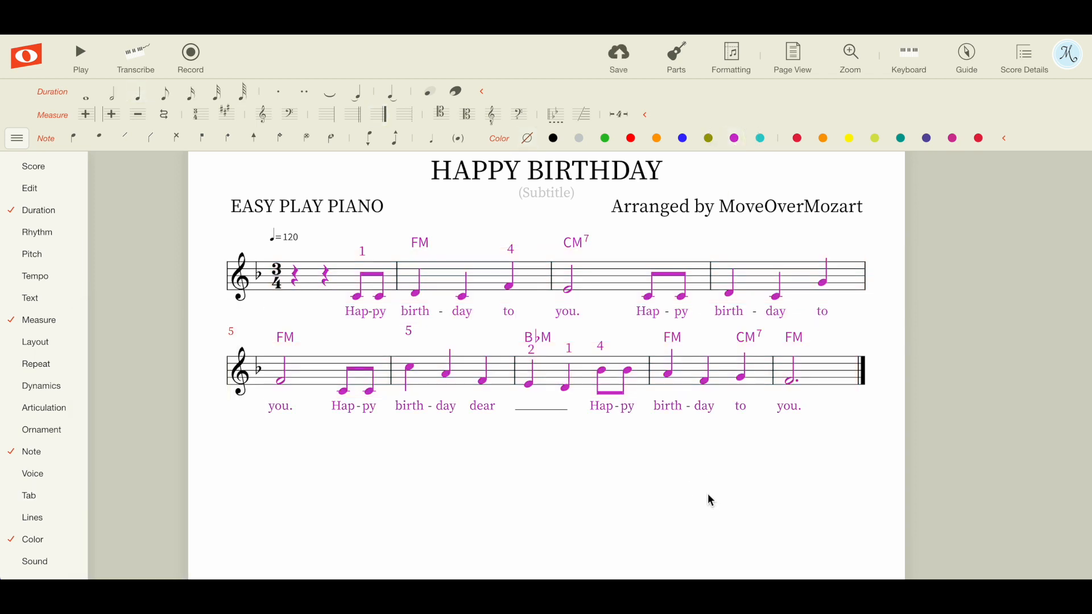
# - Hide the two quarter rests in measure 1 again with color None and narrow that measure
pyautogui.click(296, 281)
pyautogui.click(327, 287)
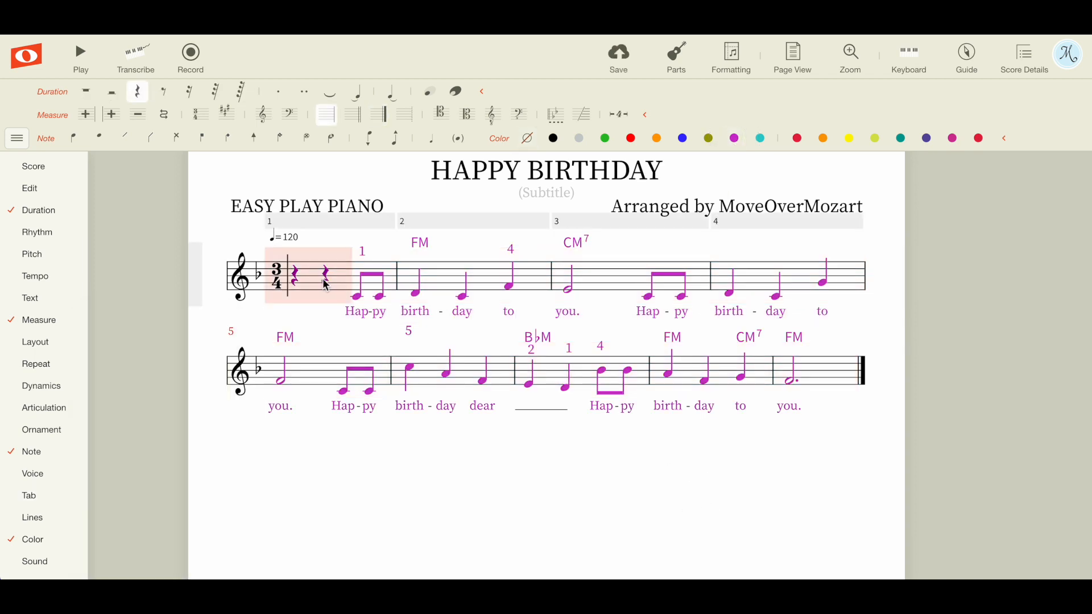
pyautogui.click(434, 146)
pyautogui.click(496, 456)
pyautogui.moveTo(398, 290); pyautogui.dragTo(354, 288)
pyautogui.click(453, 465)
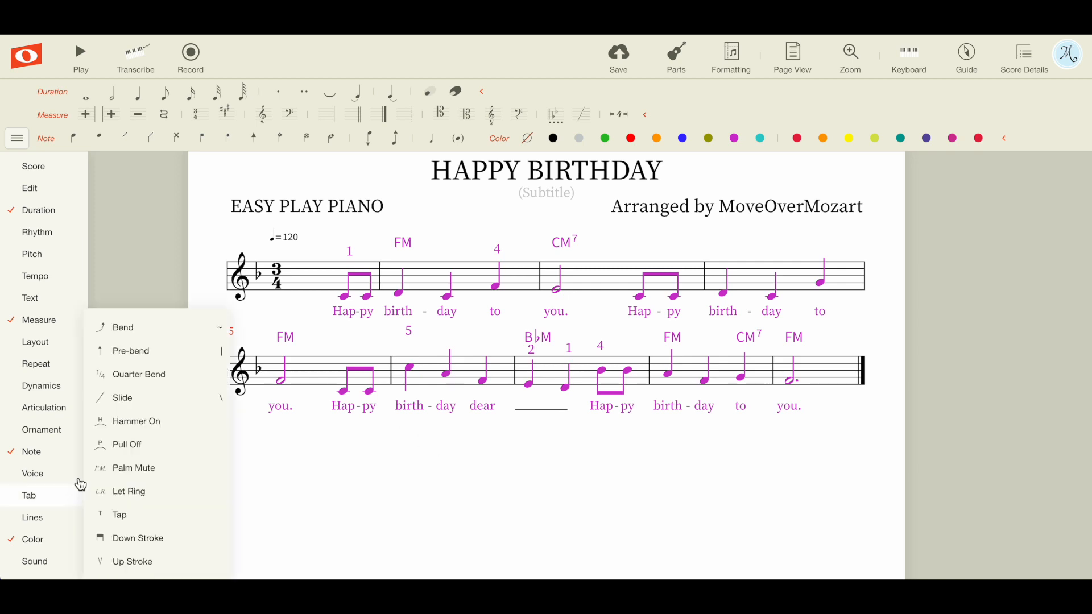
# - Change the noteheads of the whole score to the Note Name style and save the score
pyautogui.moveTo(42, 454)
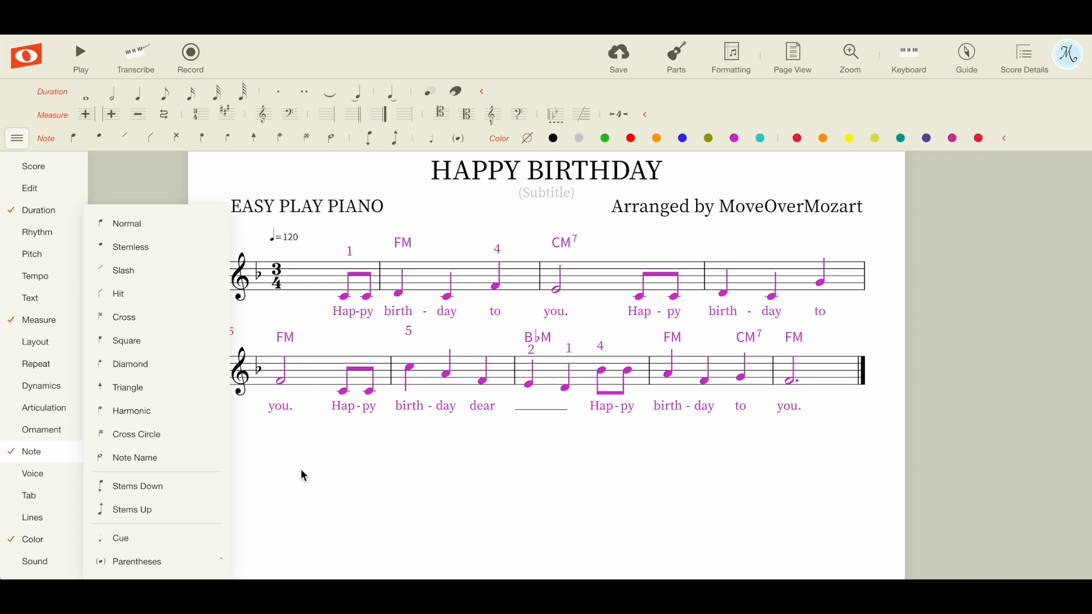
pyautogui.click(35, 453)
pyautogui.click(39, 453)
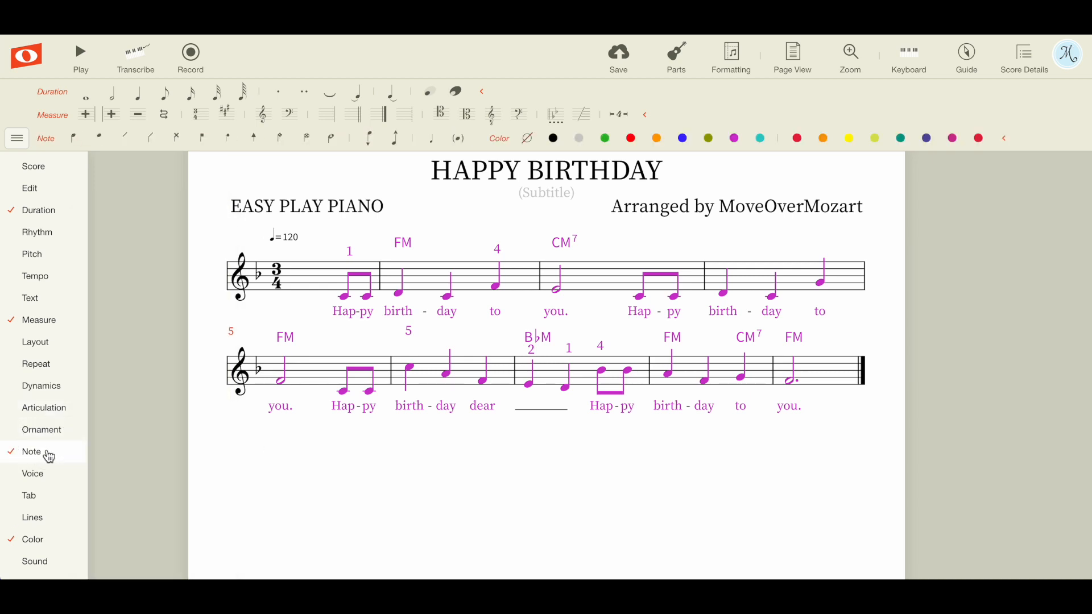
pyautogui.click(316, 277)
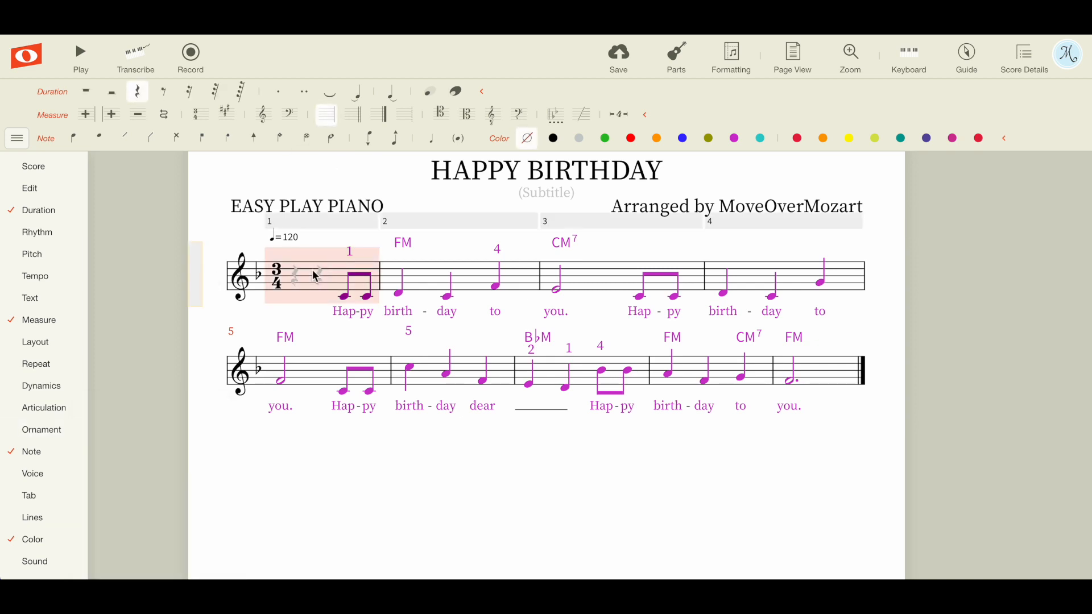
pyautogui.hotkey('ctrl', 'a')
pyautogui.click(332, 139)
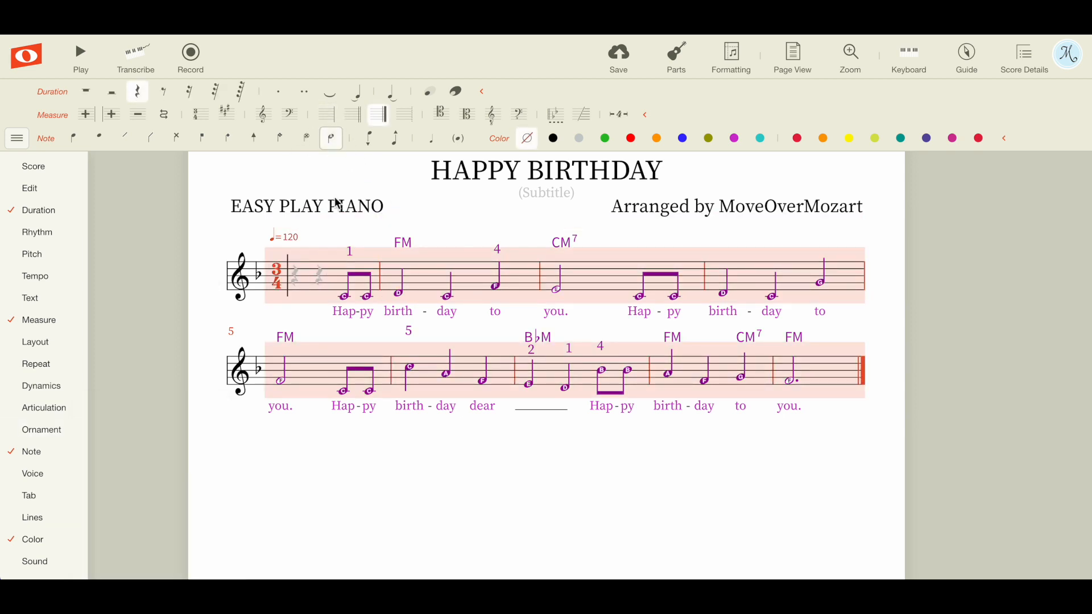
pyautogui.click(447, 477)
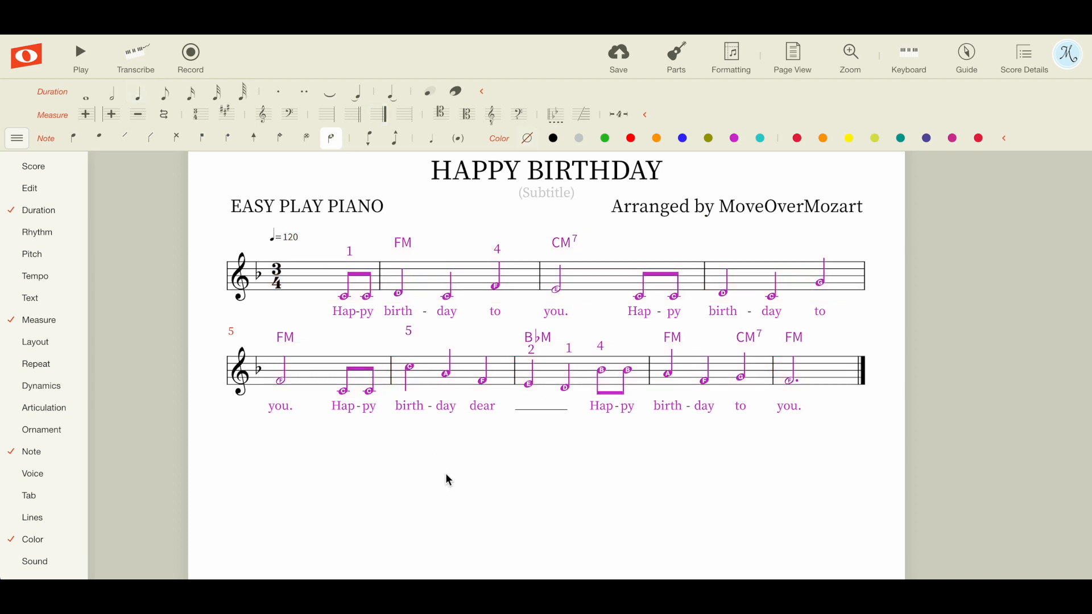
pyautogui.click(621, 62)
# - Increase the note size of the full score to about 7.1 px in the formatting settings
pyautogui.click(736, 63)
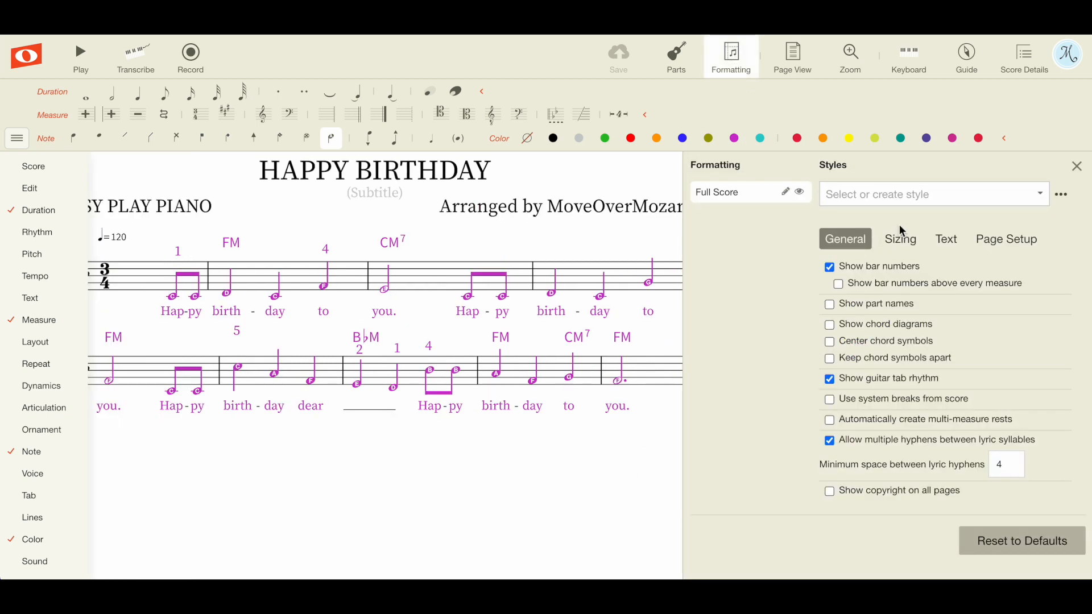
pyautogui.click(910, 248)
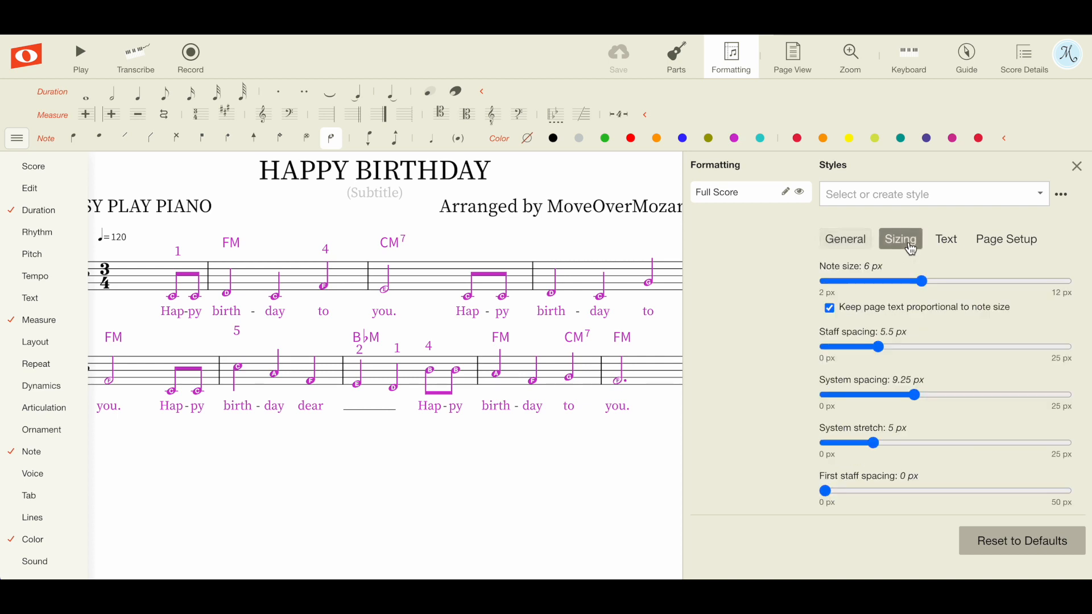
pyautogui.moveTo(927, 287); pyautogui.dragTo(953, 284)
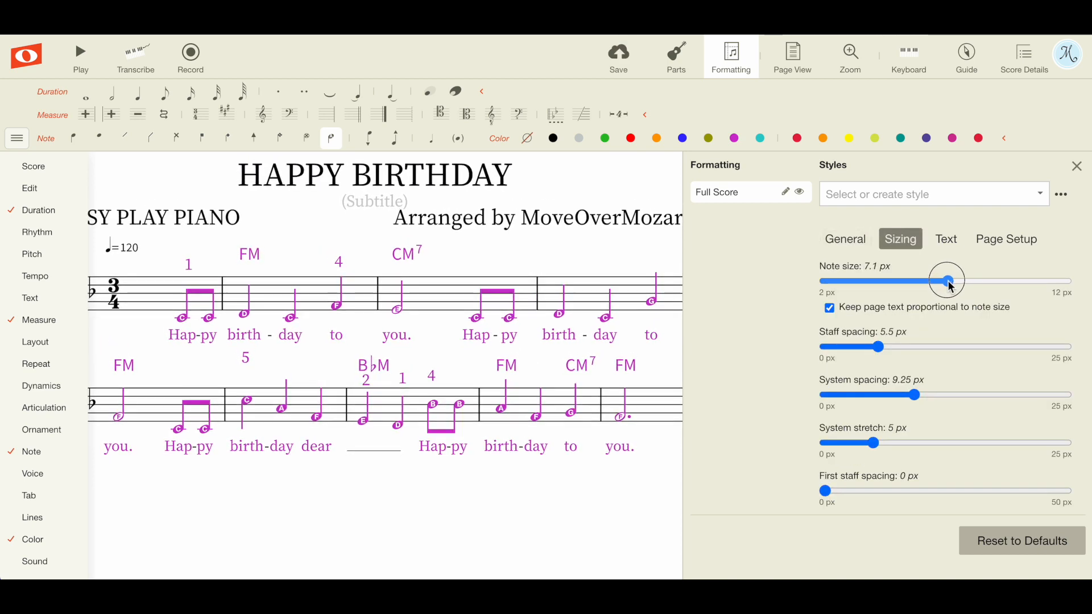
pyautogui.click(1083, 169)
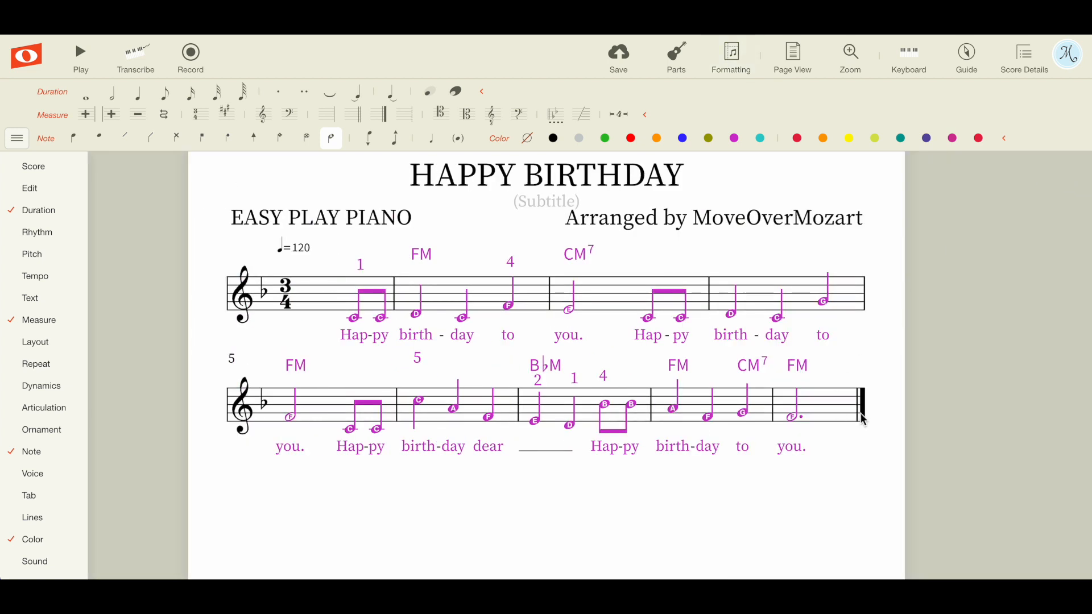
# - Save the resized score and play it back
pyautogui.click(620, 55)
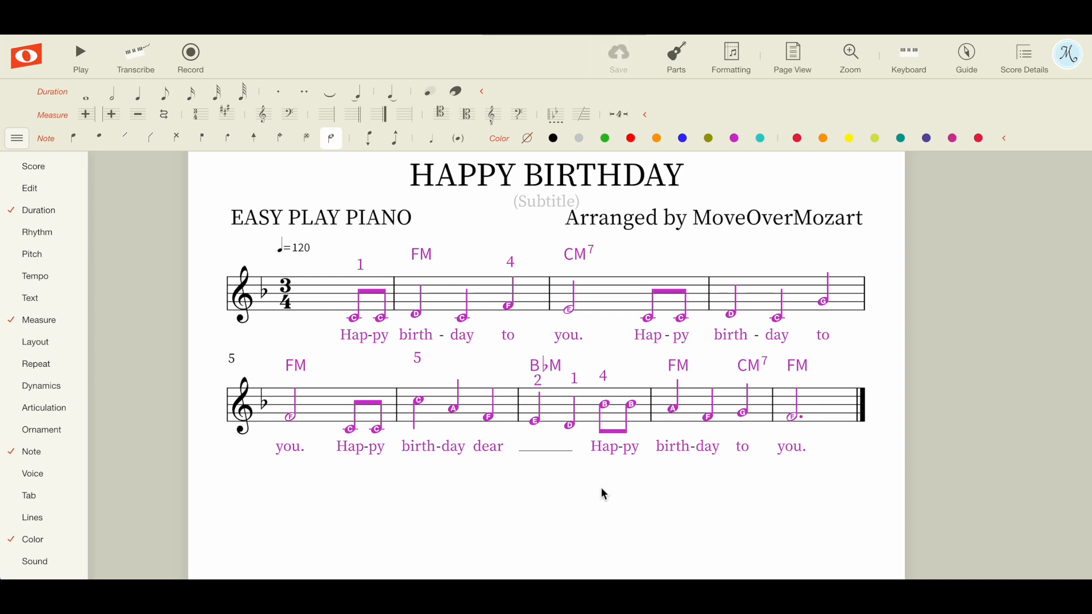
pyautogui.click(87, 60)
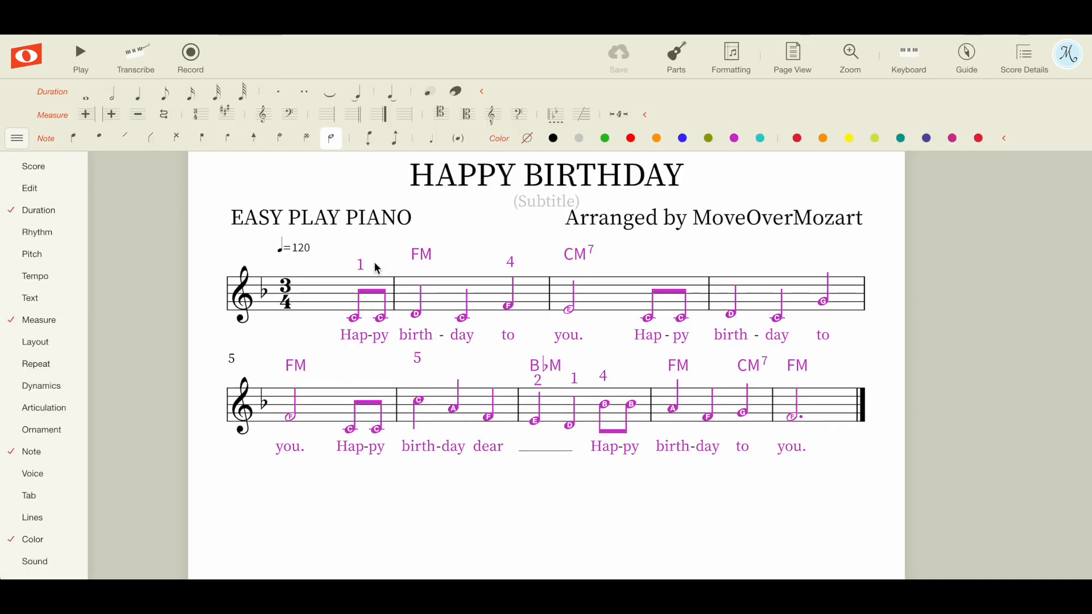
# - Try lowering the tempo marking in measure 1 to 118, and restore the tempo to 120
pyautogui.click(303, 253)
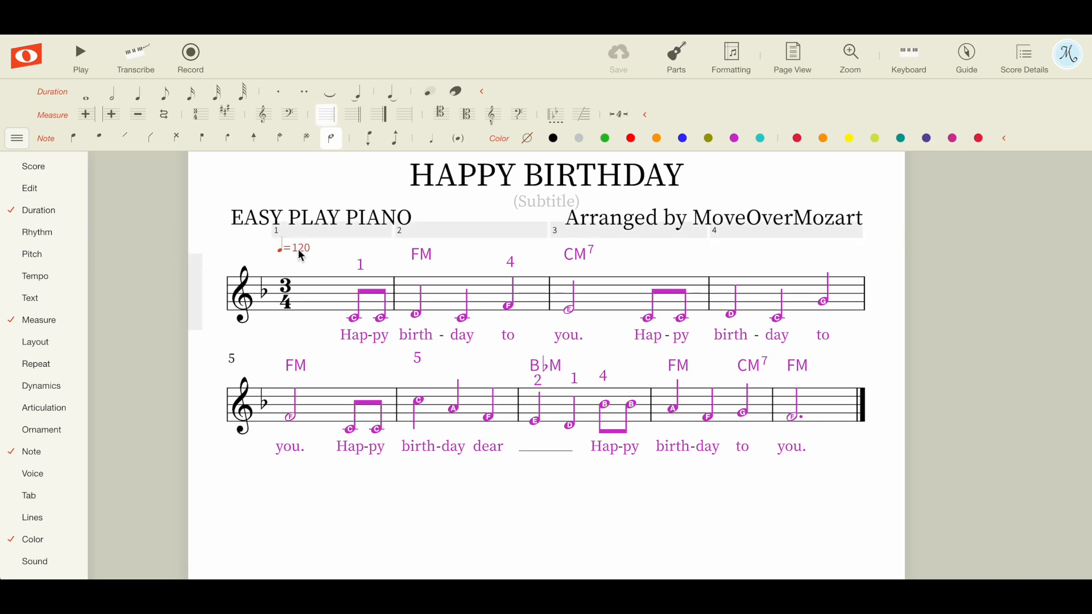
pyautogui.click(298, 249)
pyautogui.click(35, 279)
pyautogui.click(34, 282)
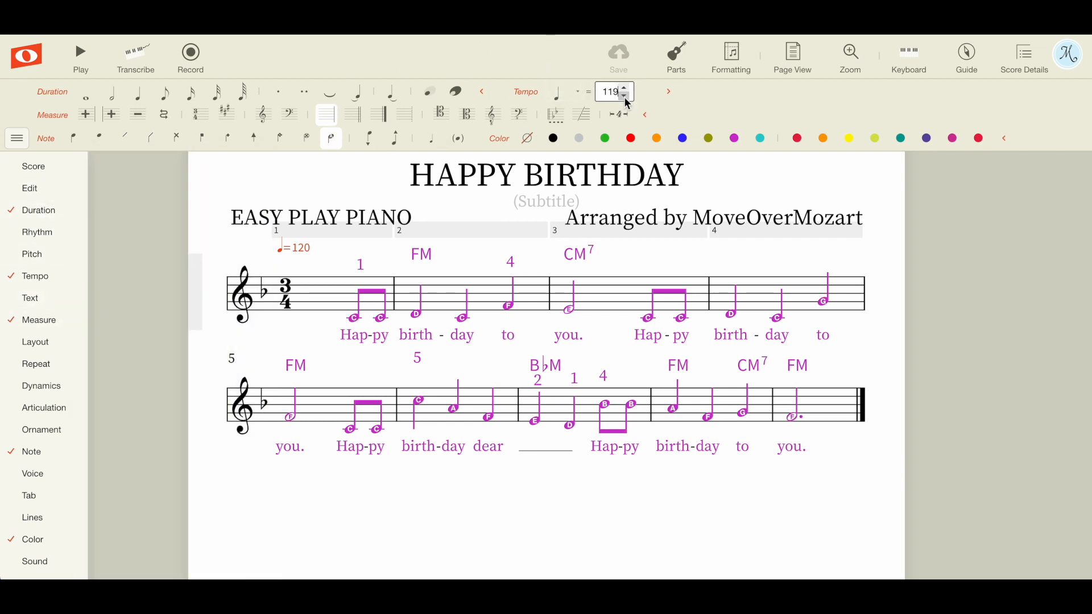
pyautogui.click(626, 95)
pyautogui.click(626, 95)
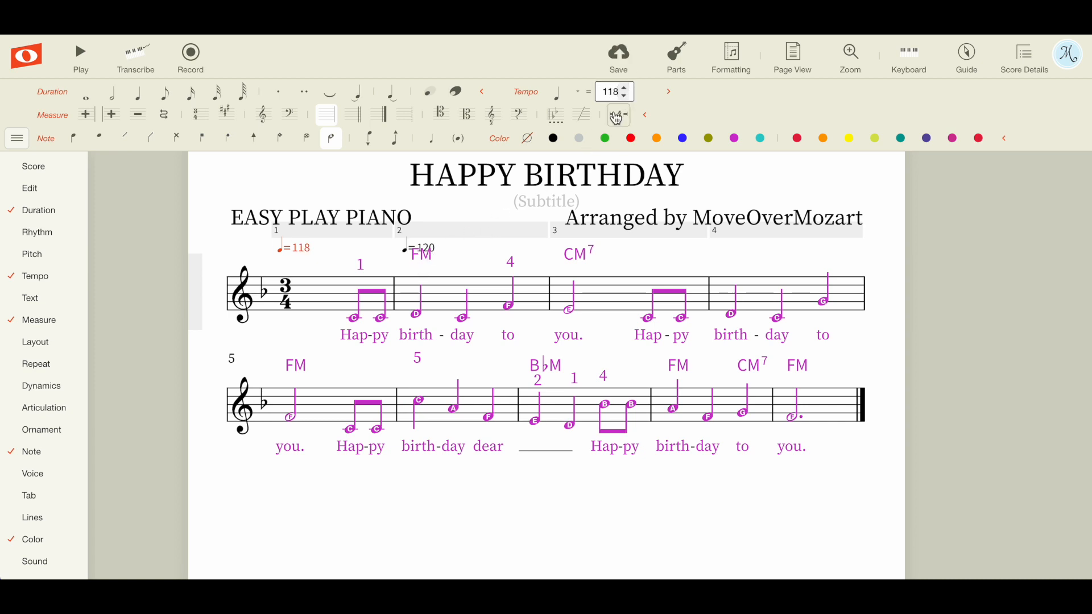
pyautogui.click(627, 91)
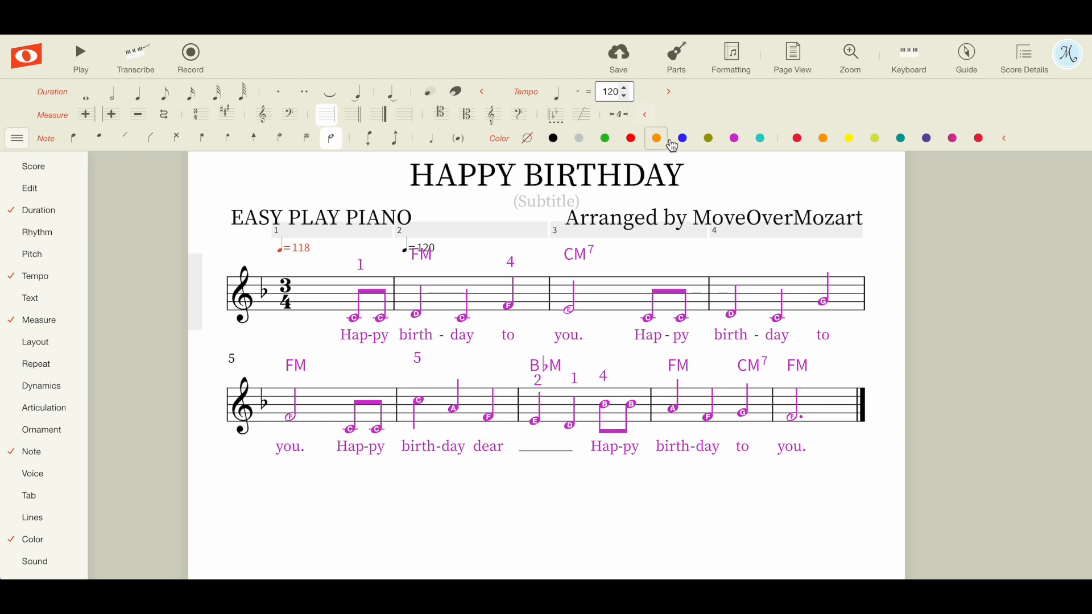
pyautogui.click(562, 520)
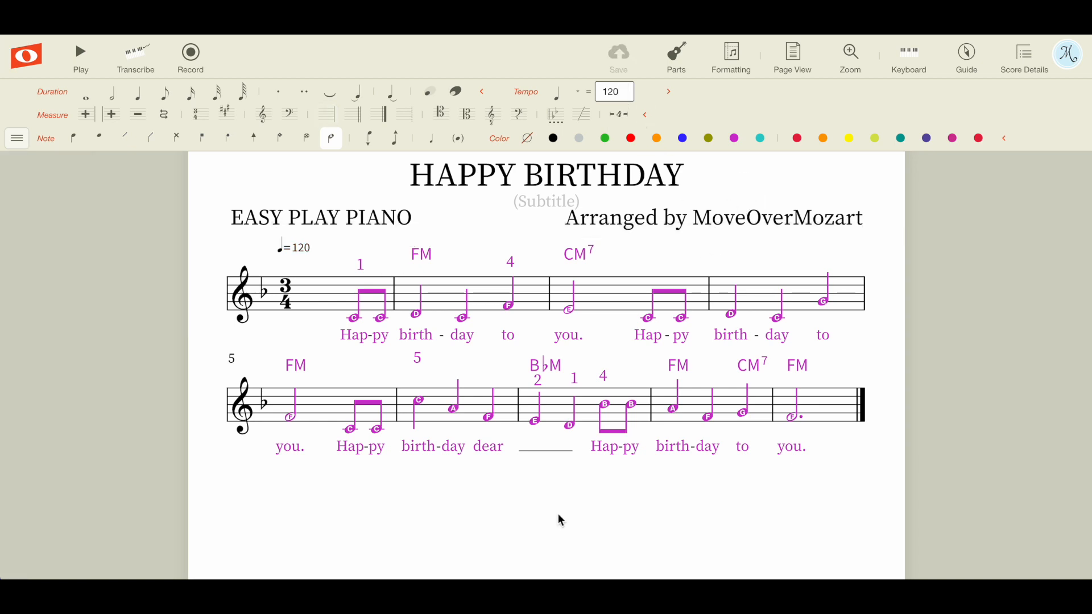